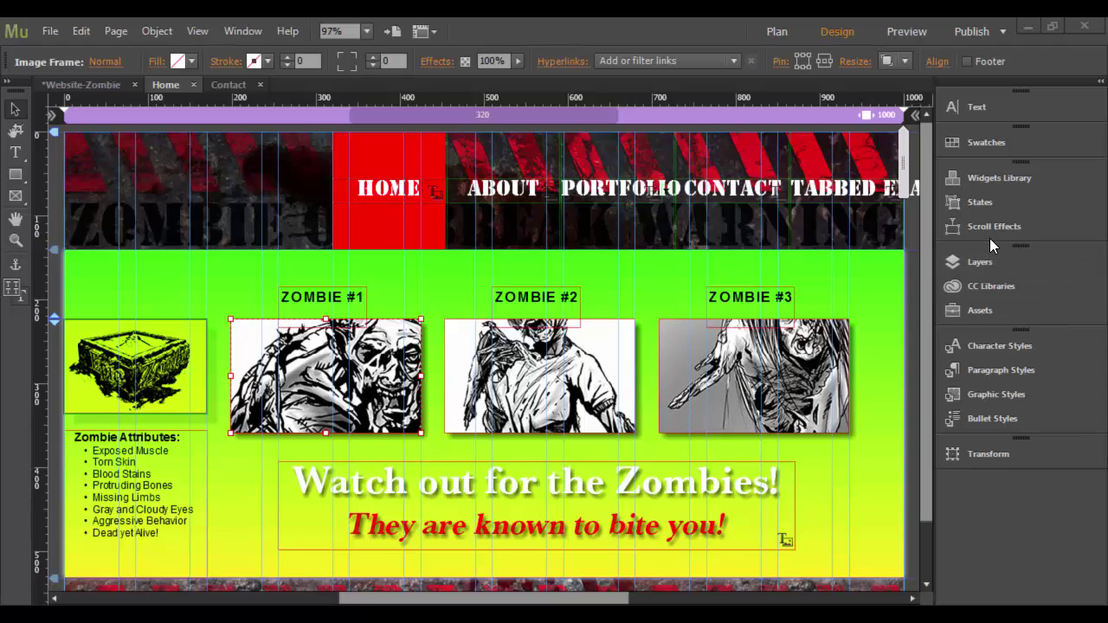
Preview the Accordion and Tabbed Panels widgets in the Widgets Library's Panels group.
left_click(1000, 185)
left_click(747, 365)
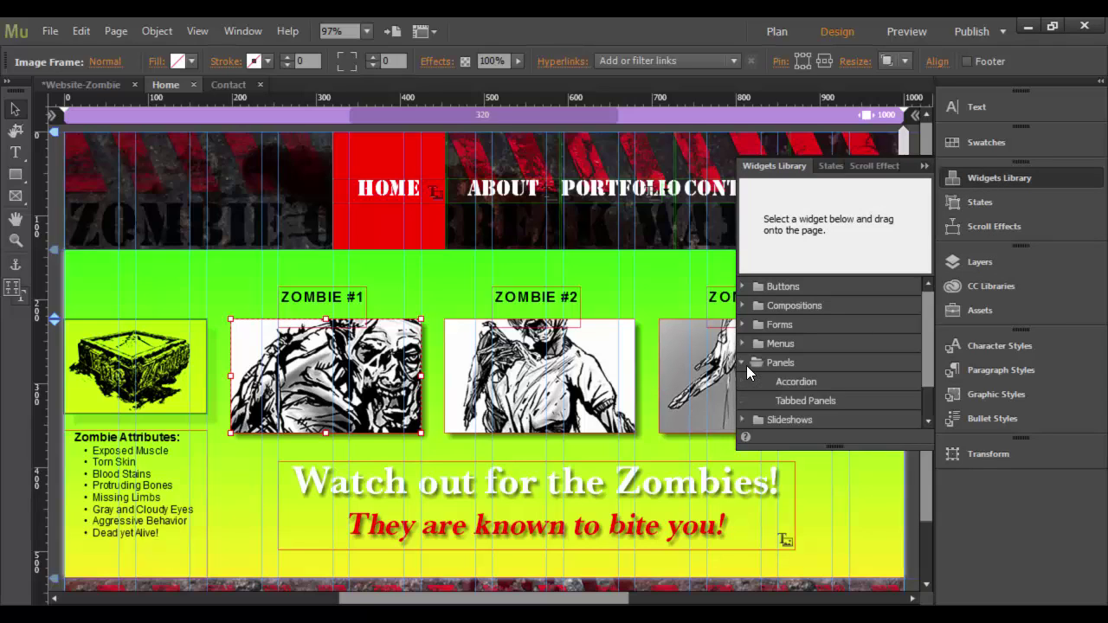
left_click(798, 384)
left_click(797, 403)
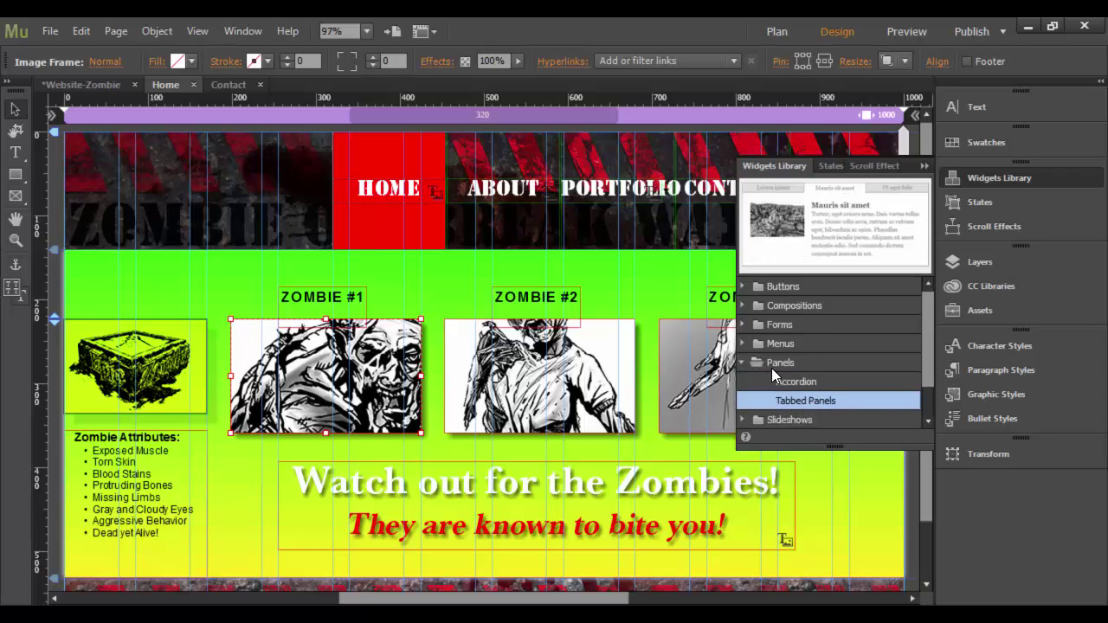
left_click(744, 364)
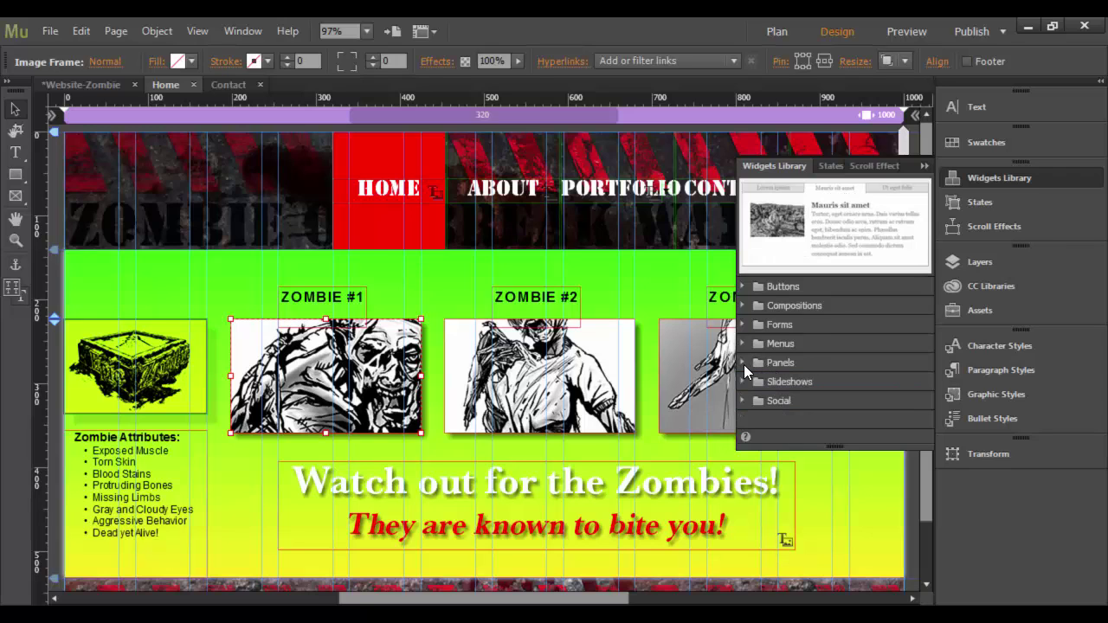
left_click(923, 167)
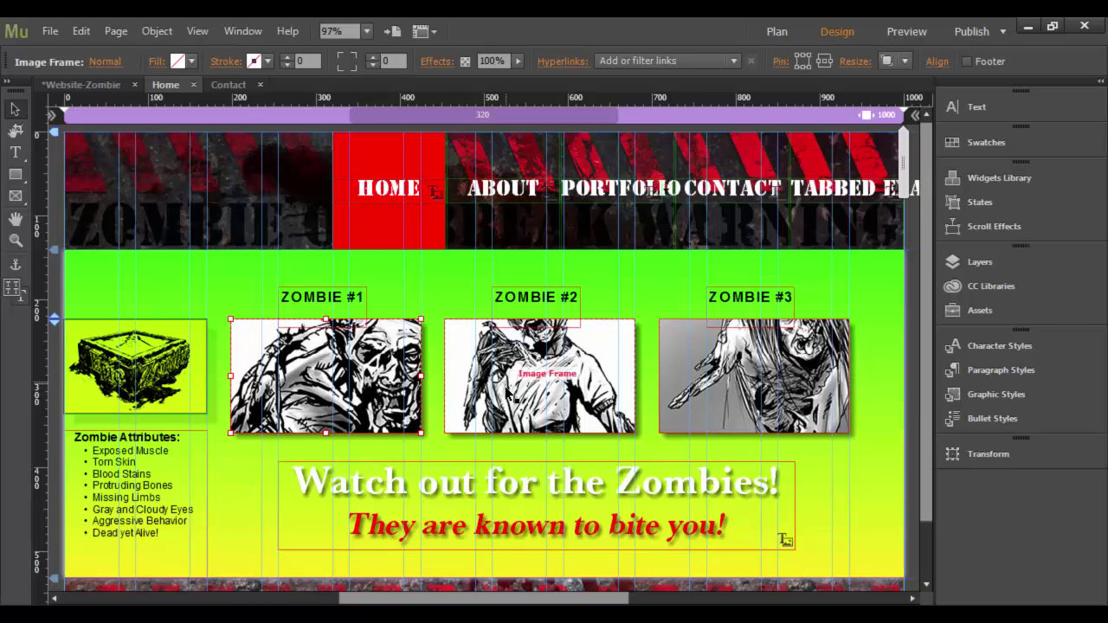
Open the Tabbed Example page from Plan view and select the Accordion panel widget.
left_click(99, 83)
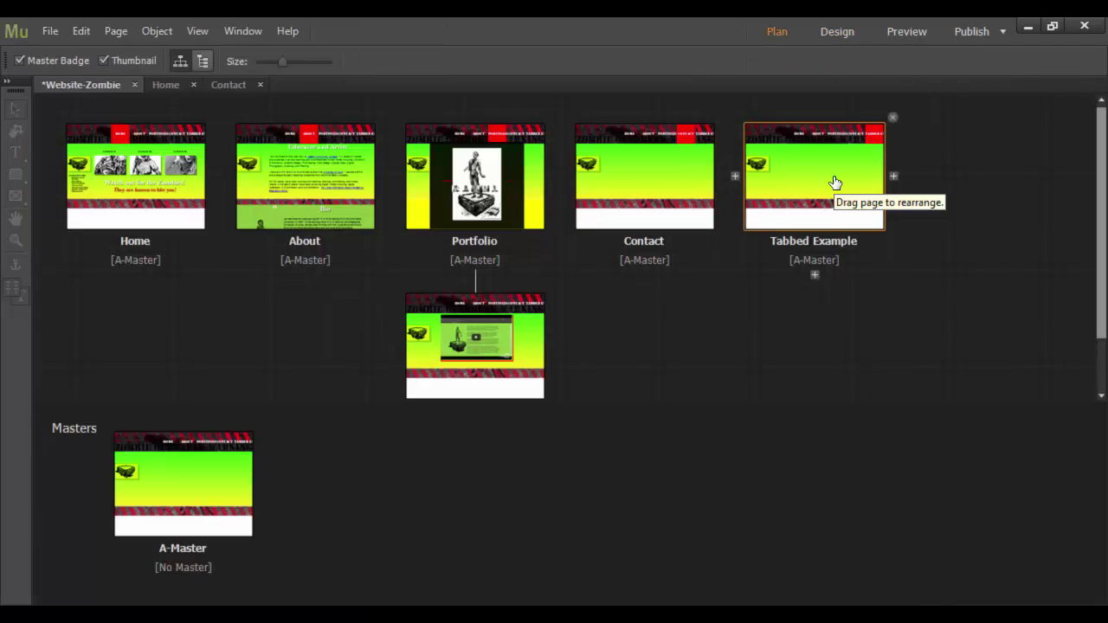
double_click(835, 182)
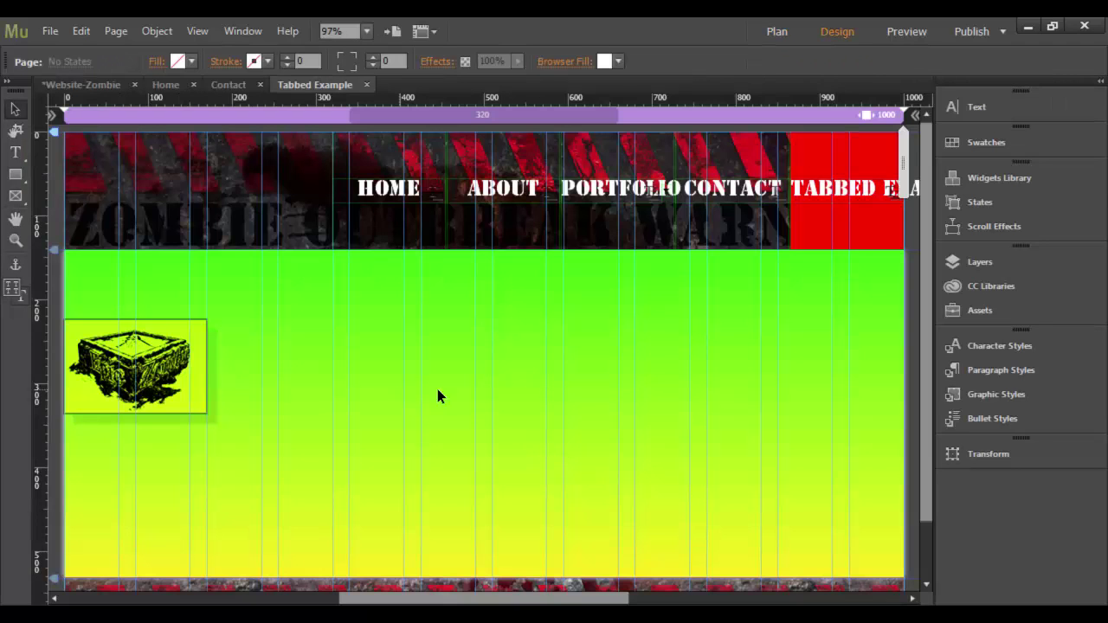
left_click(982, 177)
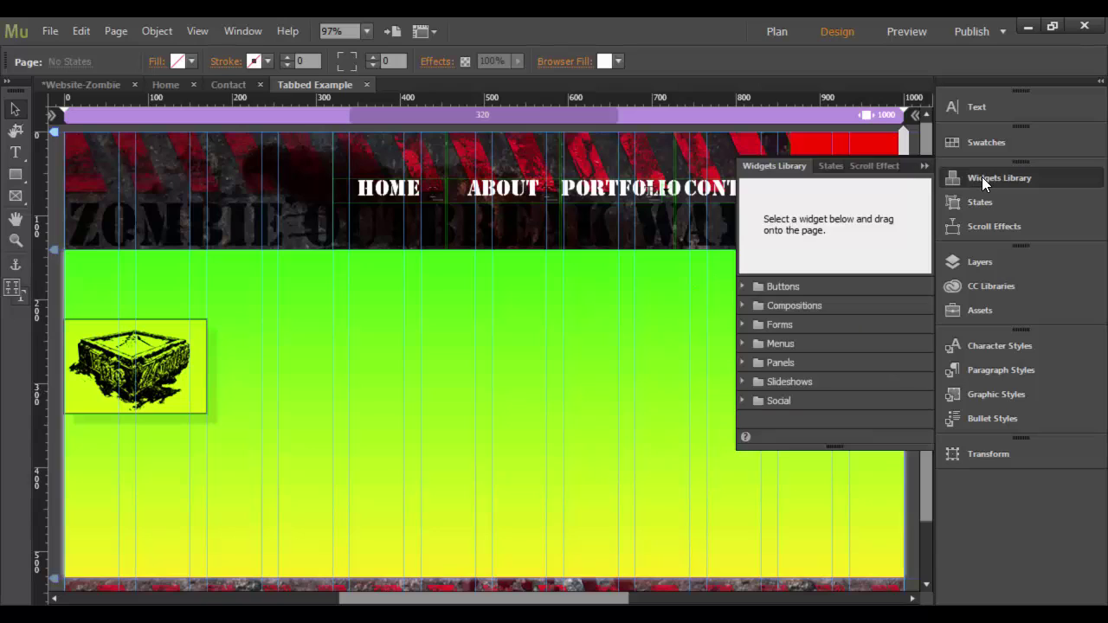
left_click(746, 362)
left_click(807, 383)
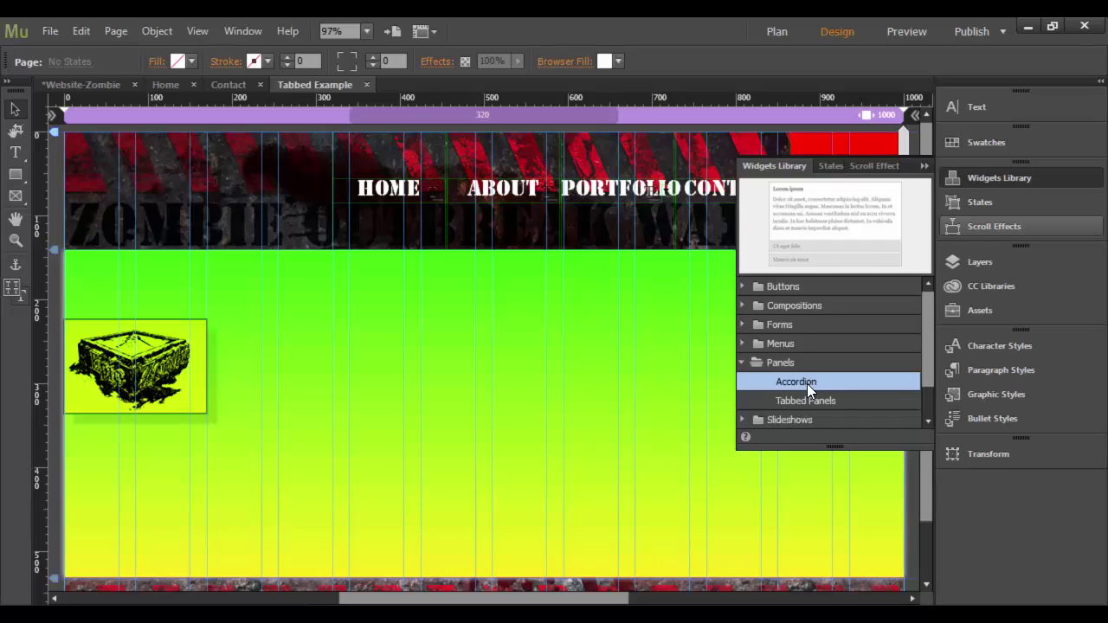
Place an Accordion widget near the page centre and open its Ut eget felis and Mauris sections.
left_click_drag(807, 383, 378, 335)
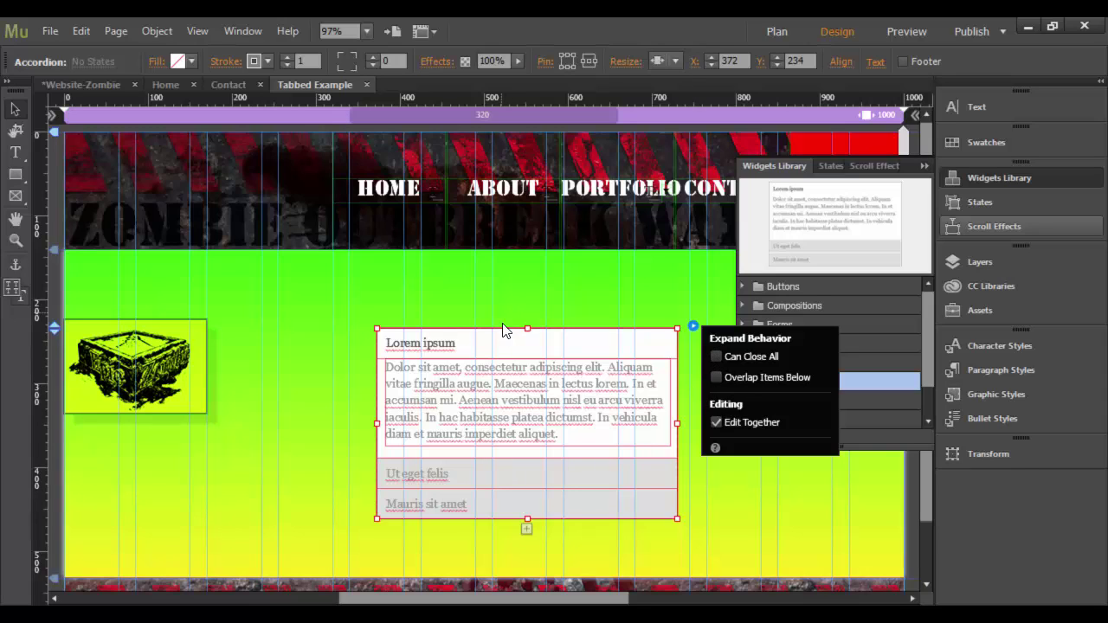
left_click(498, 352)
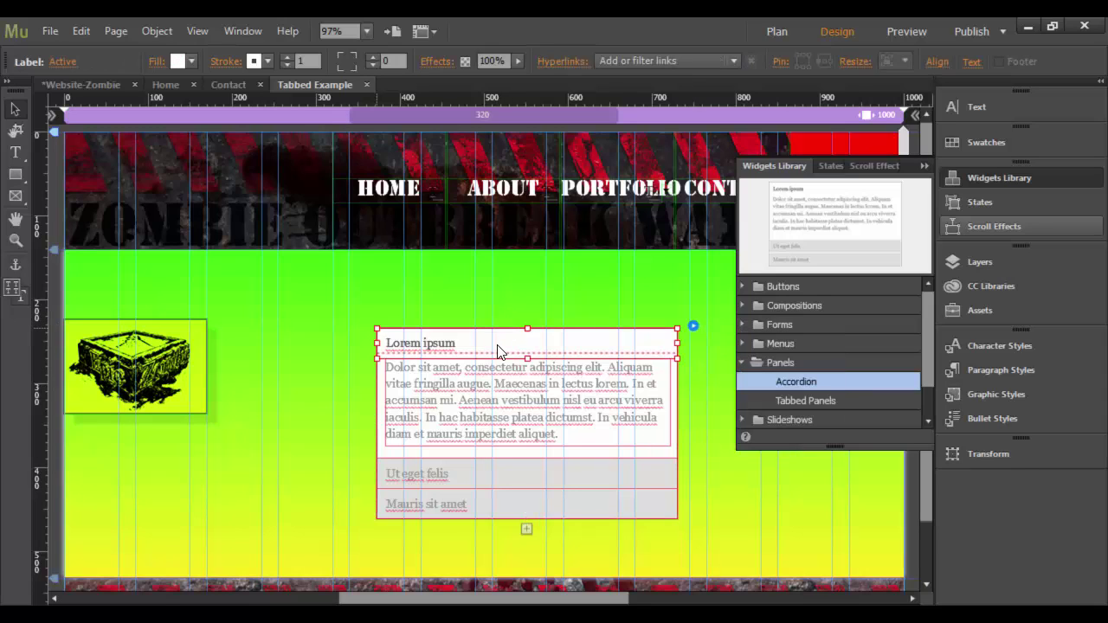
left_click(499, 472)
left_click(503, 502)
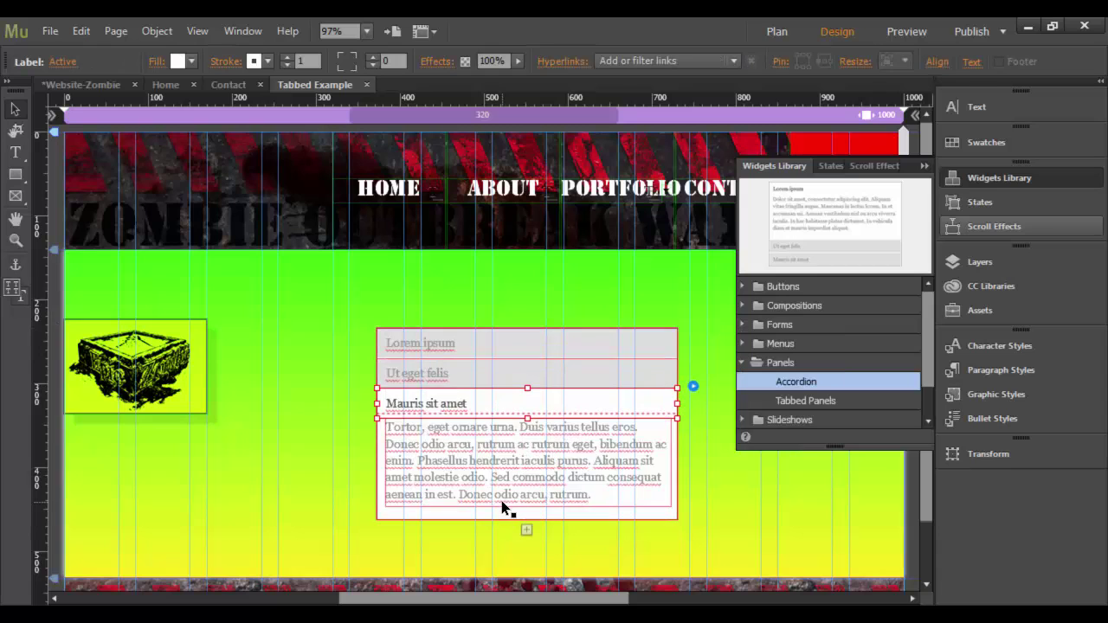
left_click(503, 373)
Cycle through the accordion sections once more, then select the whole widget and delete it.
left_click(492, 347)
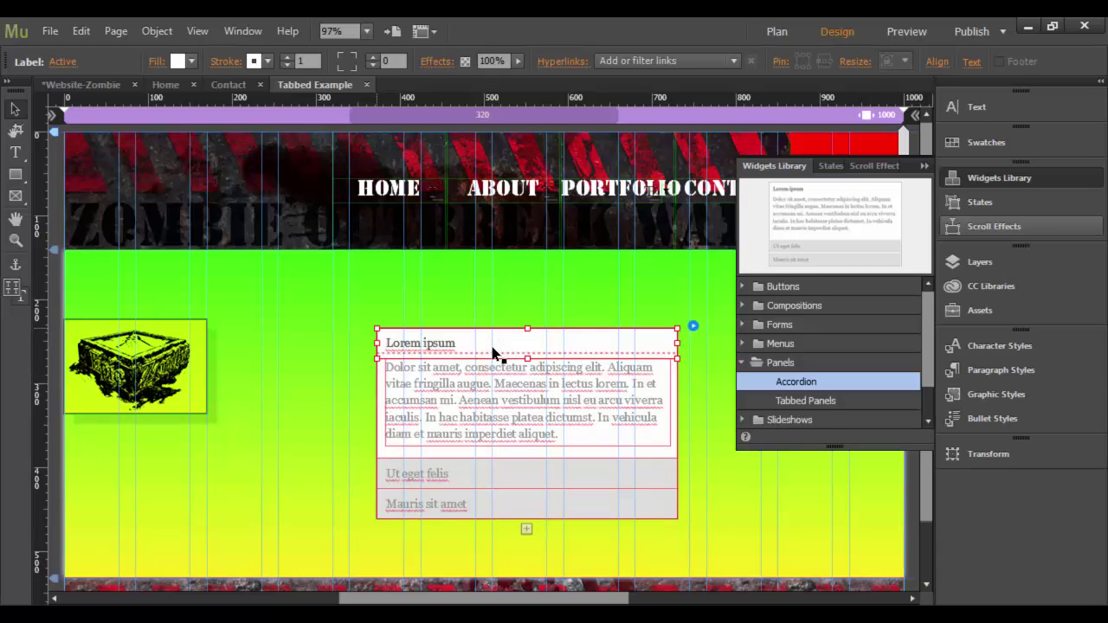
left_click(486, 466)
left_click(499, 500)
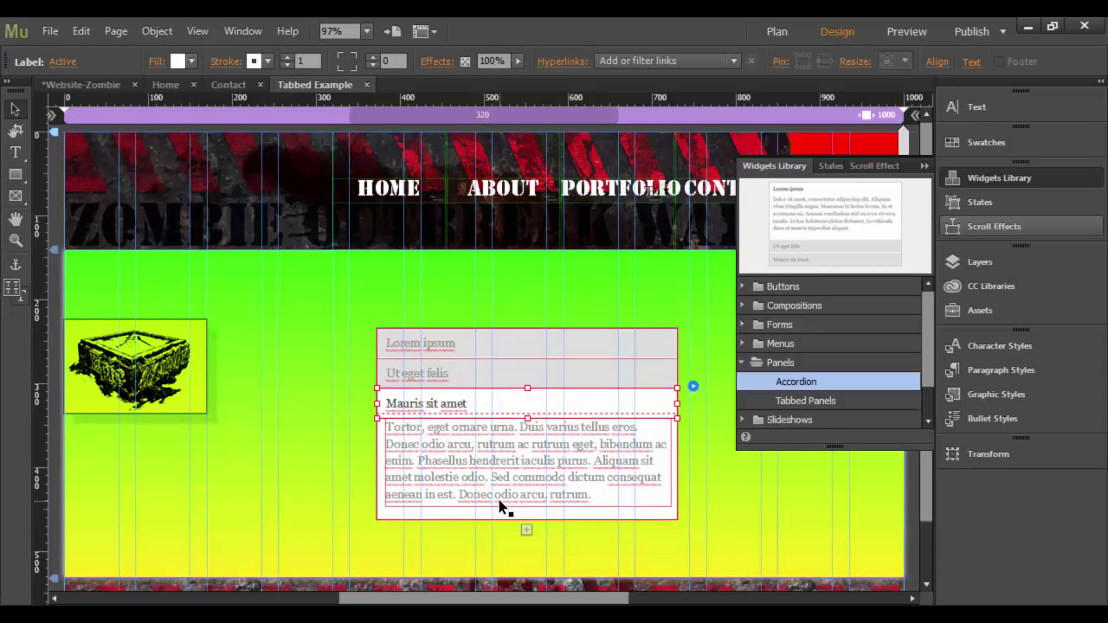
left_click(485, 374)
left_click(478, 341)
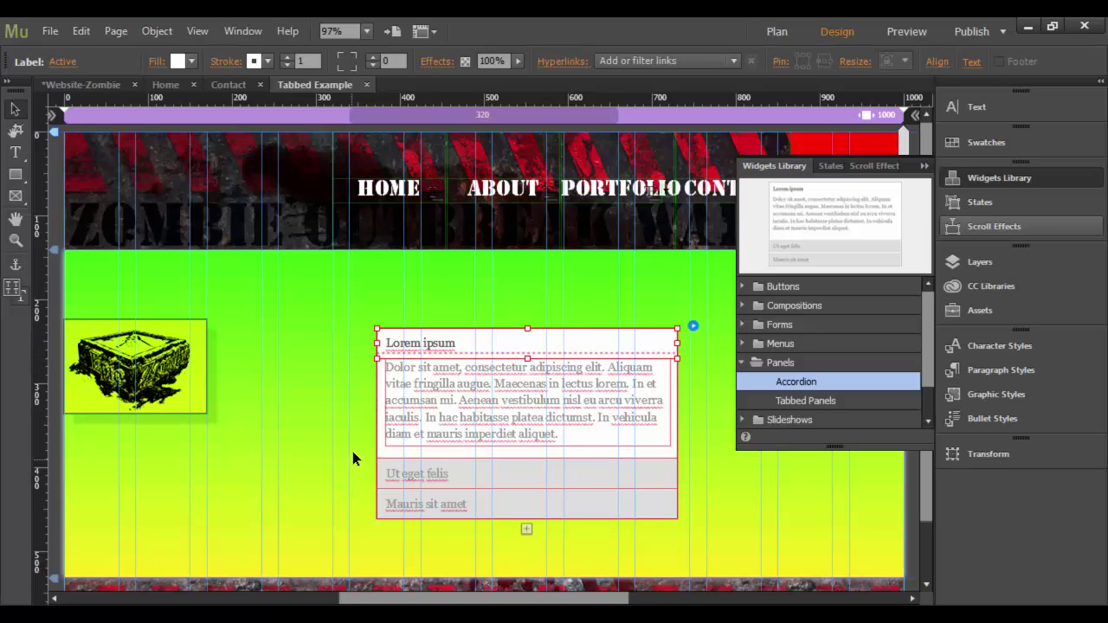
left_click(376, 454)
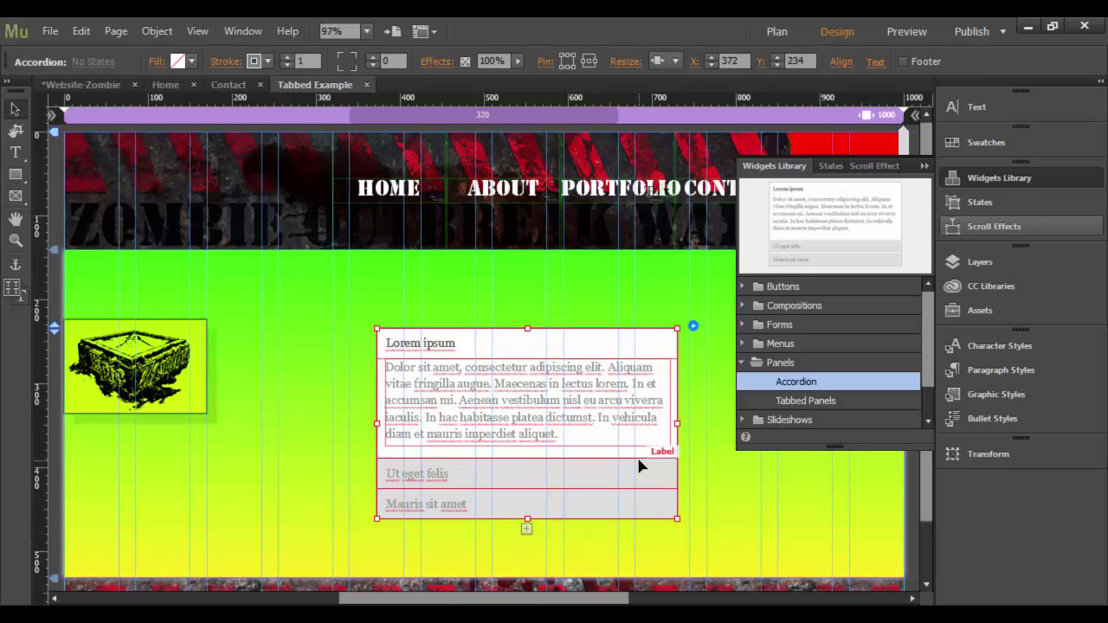
key("Delete")
Place a Tabbed Panels widget on the page, keeping tabs switching on click.
left_click(805, 401)
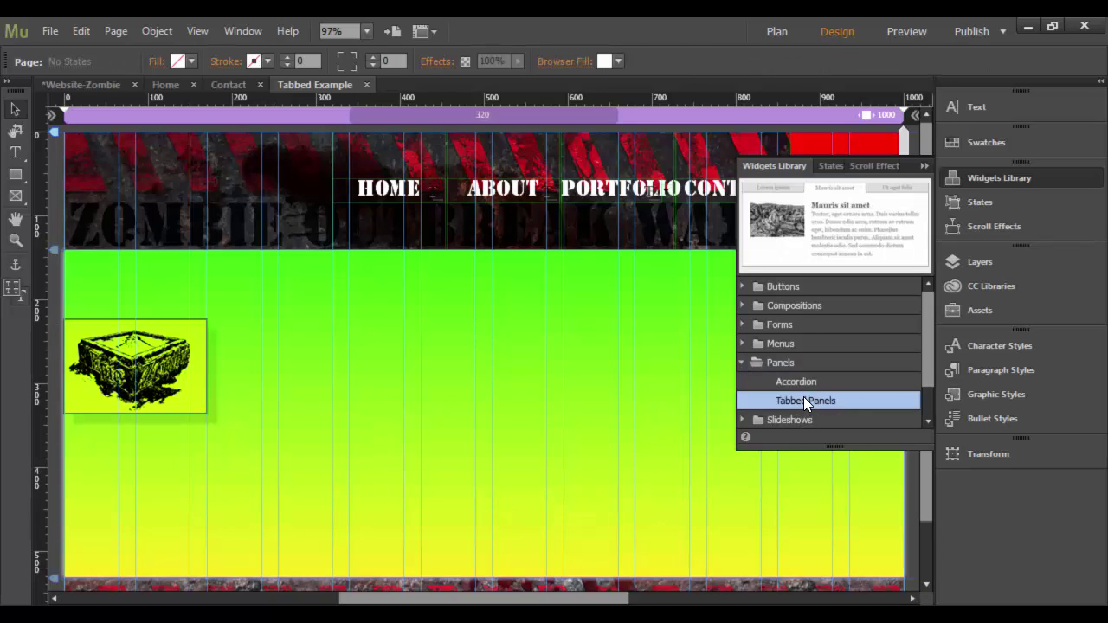
left_click_drag(804, 401, 344, 348)
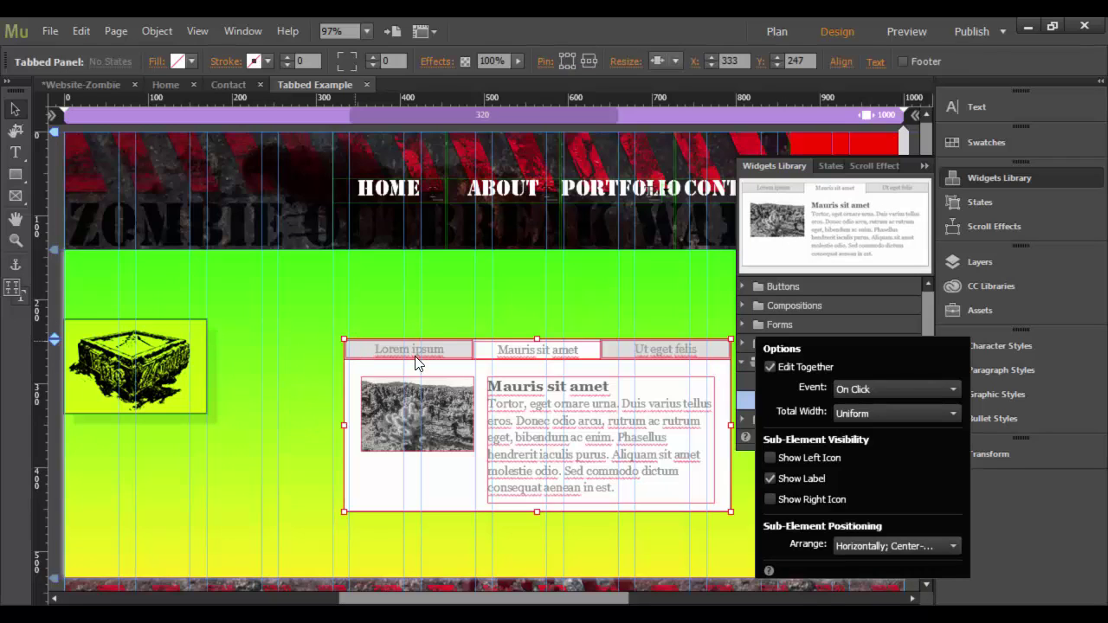
left_click(895, 389)
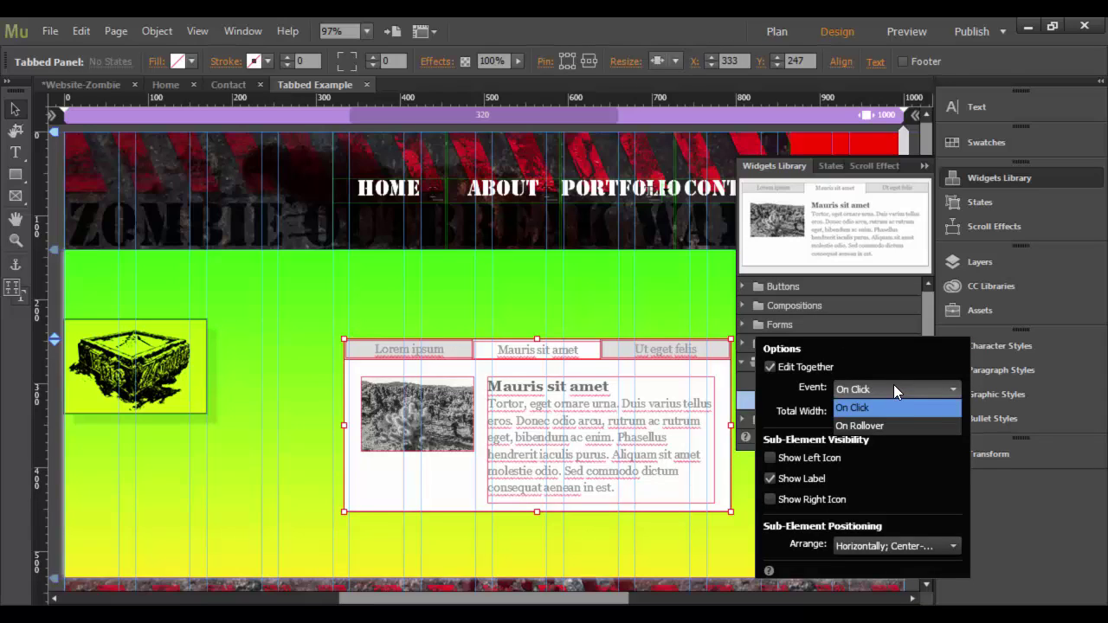
left_click(888, 375)
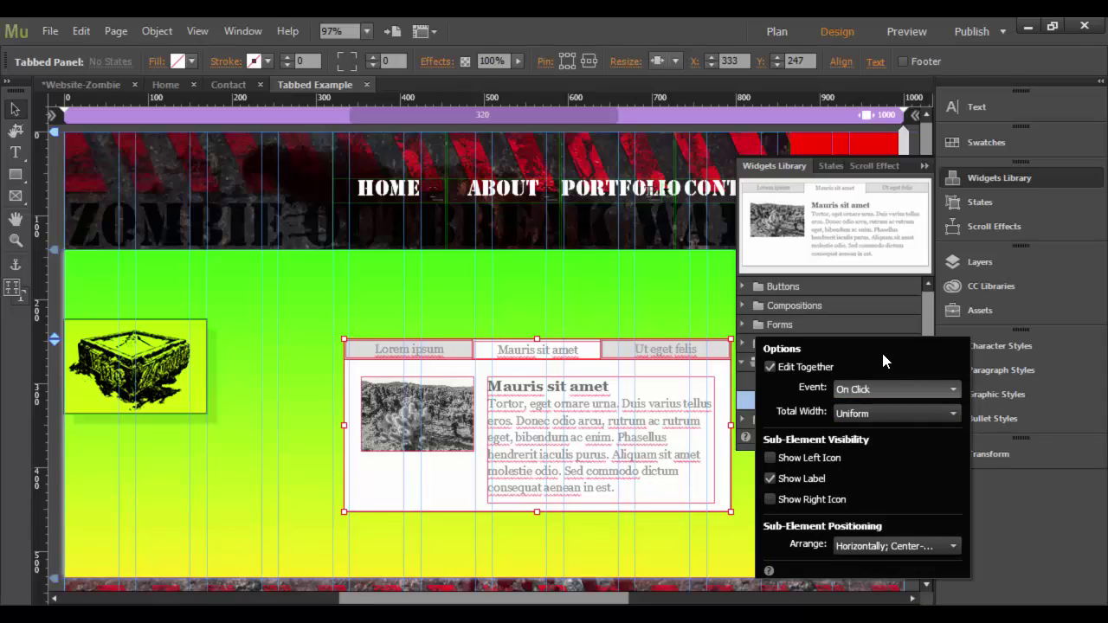
Try fit-to-label tab widths, then restore equal-width tabs.
left_click(896, 413)
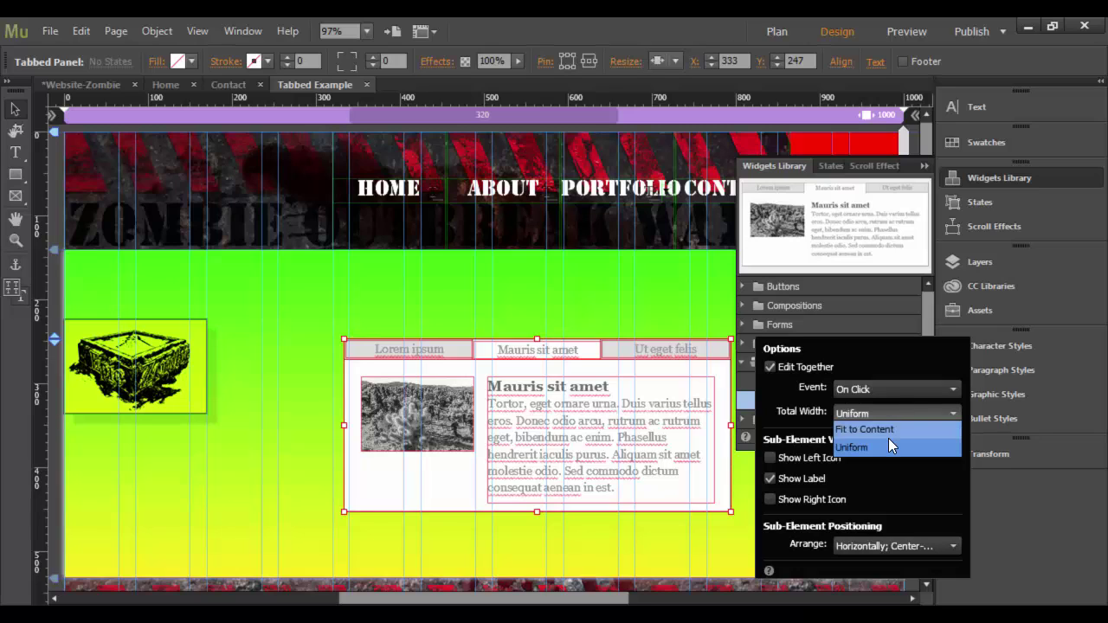
left_click(884, 432)
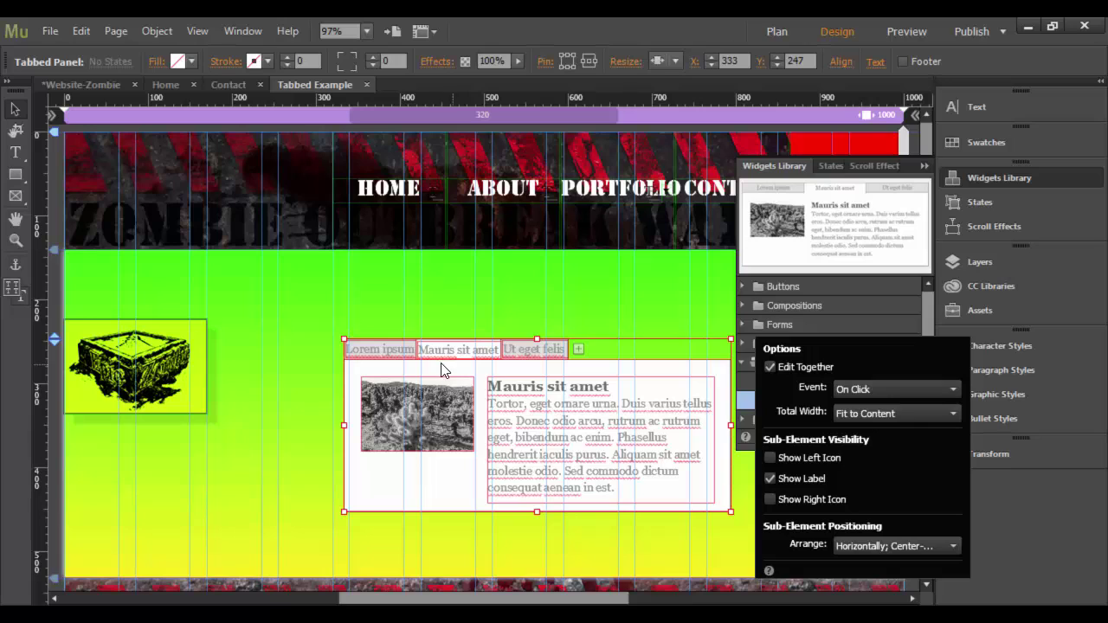
left_click(851, 415)
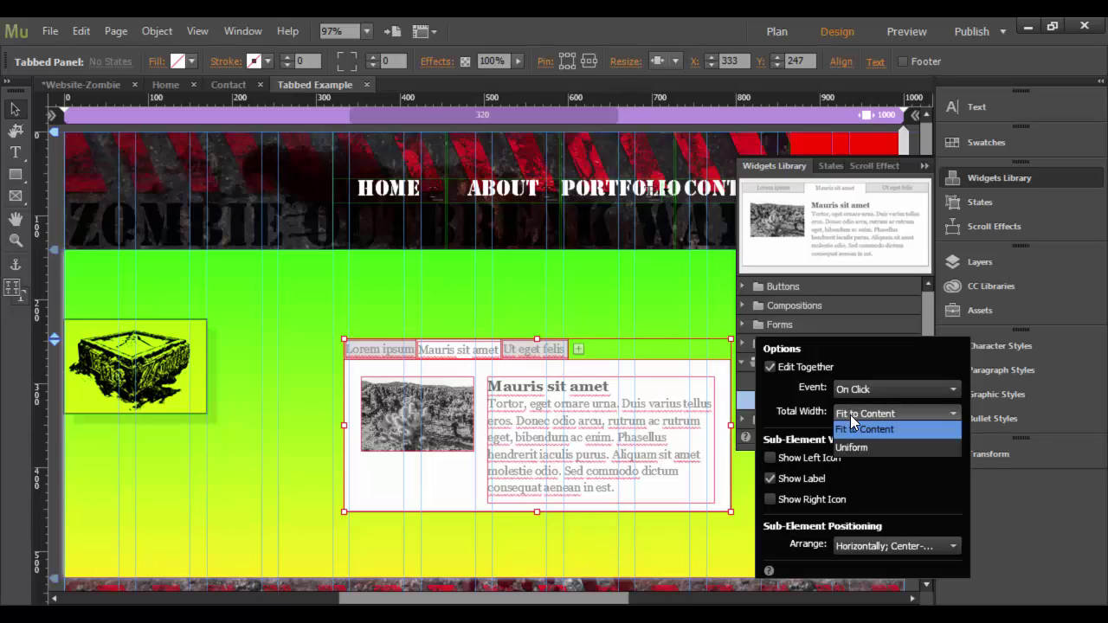
left_click(851, 448)
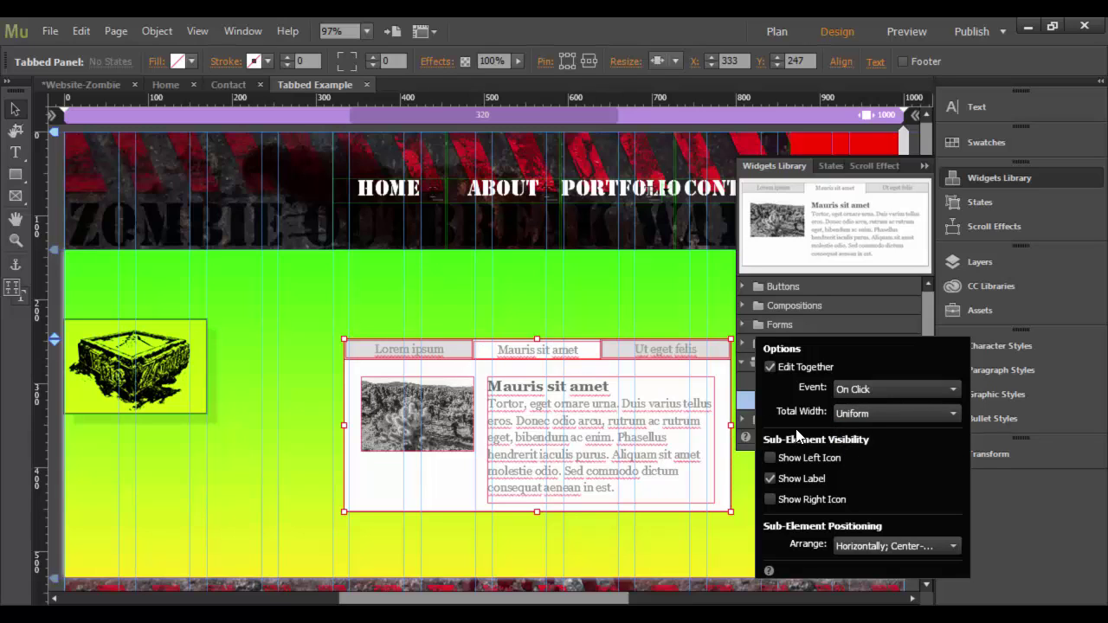
Try left and right tab icons and vertical layout, keeping horizontal centre-aligned contents without icons.
left_click(771, 458)
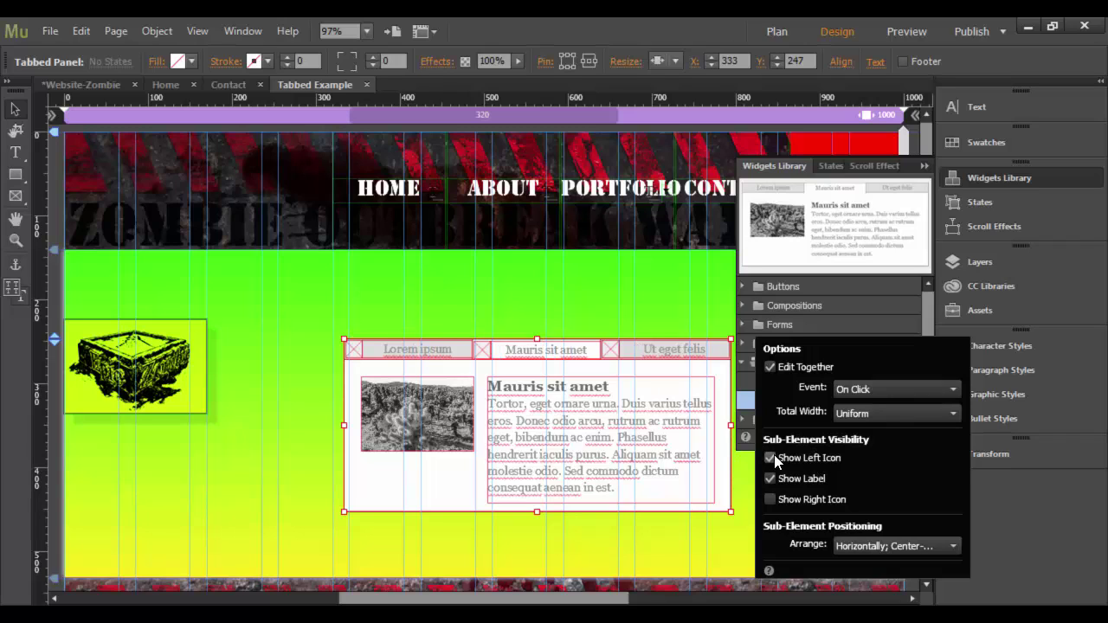
left_click(770, 458)
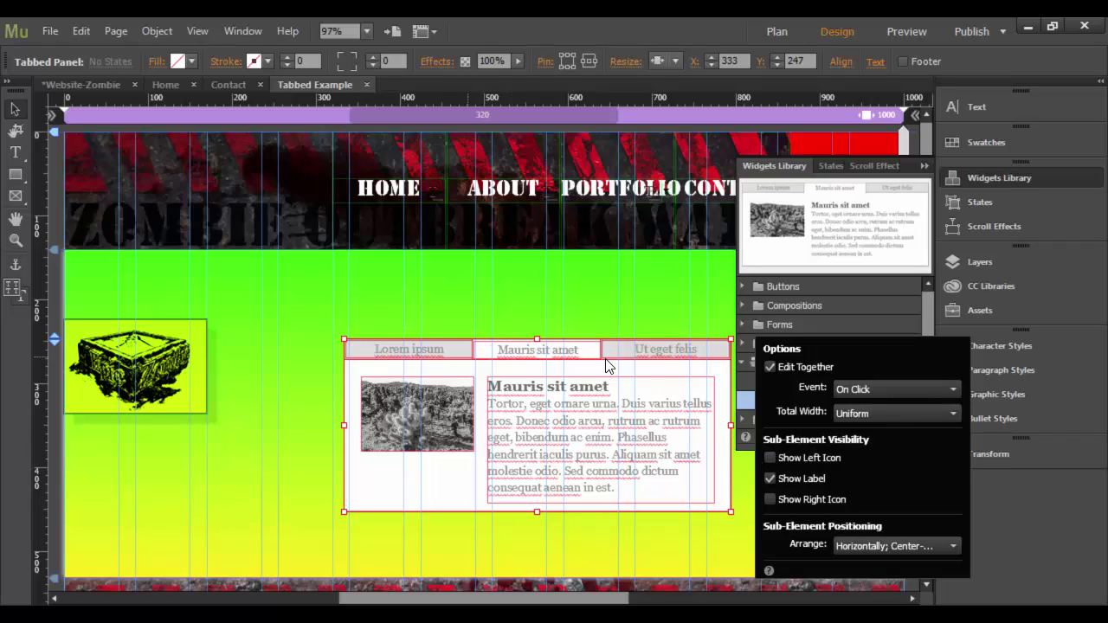
left_click(768, 499)
left_click(769, 499)
left_click(877, 544)
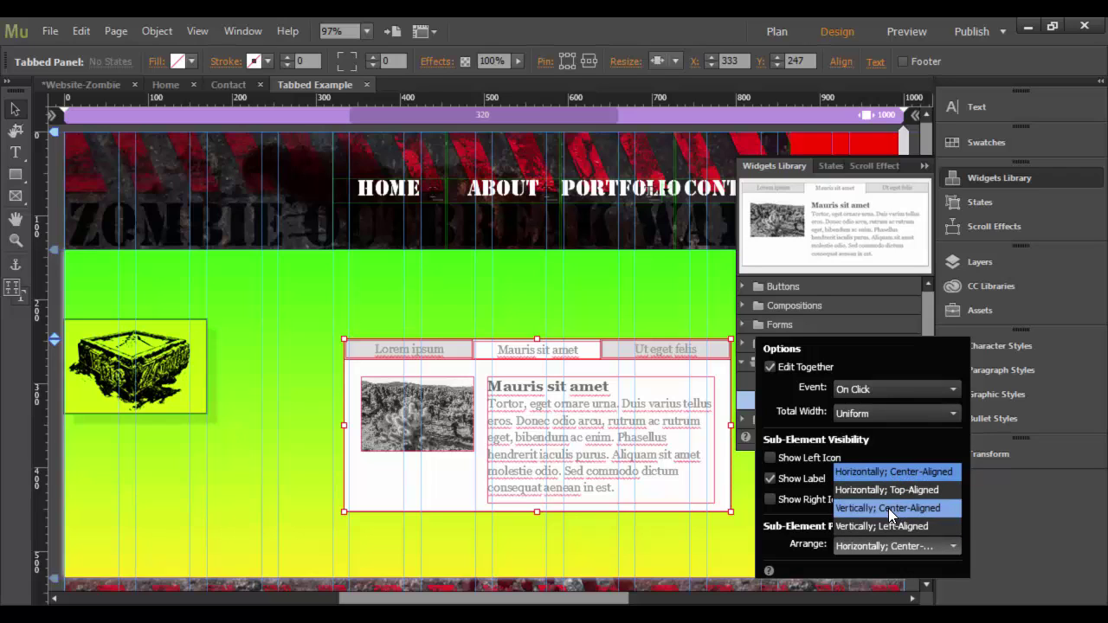
left_click(888, 509)
left_click(883, 545)
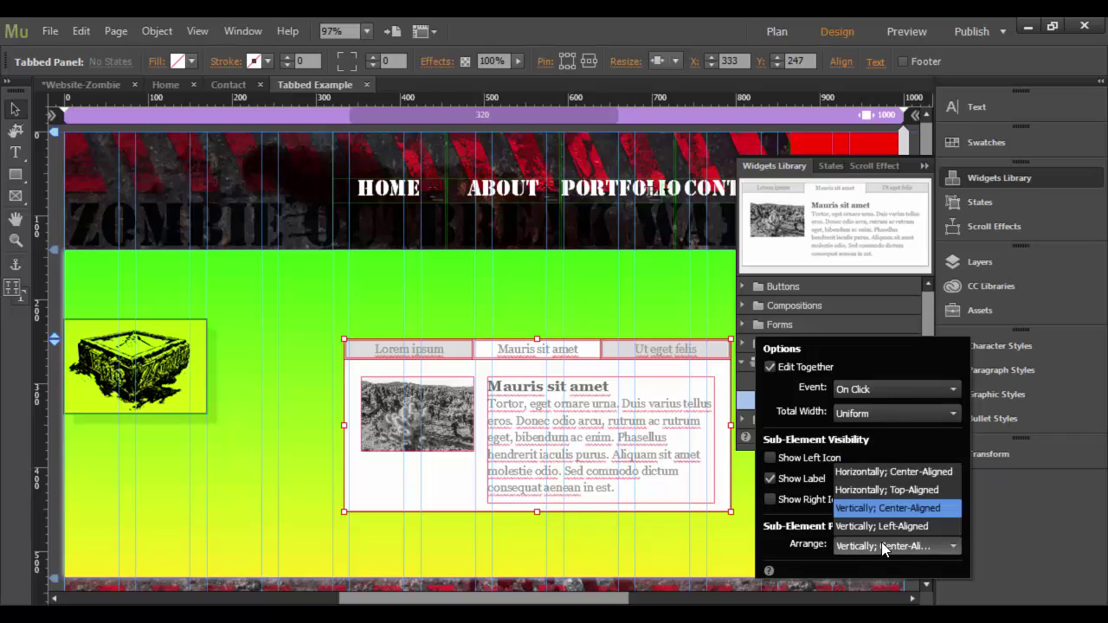
left_click(882, 473)
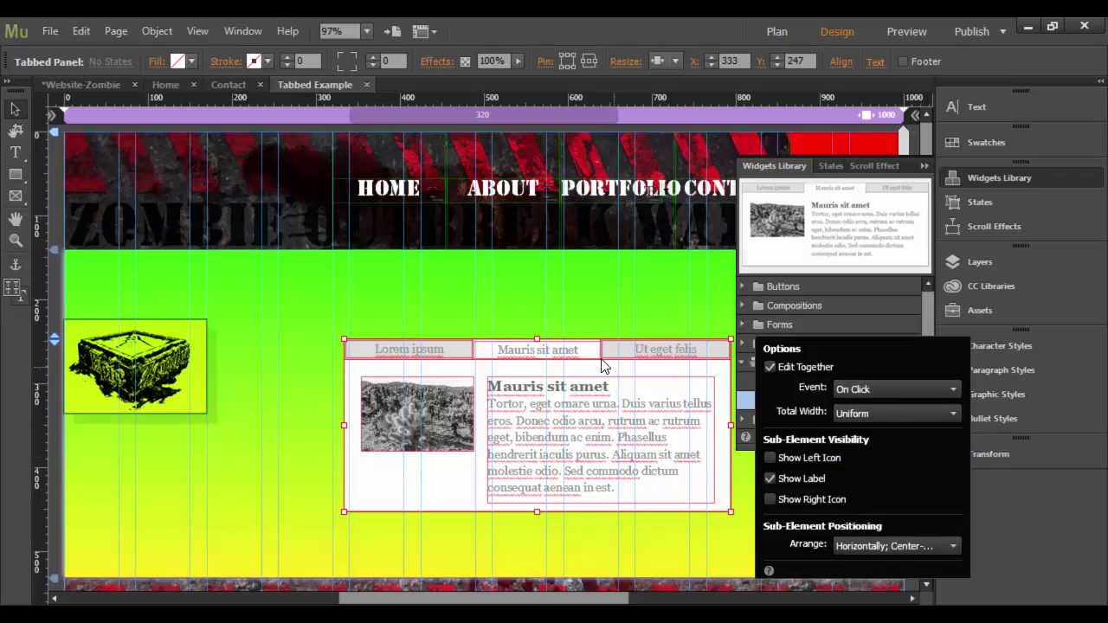
Click through the Lorem ipsum, Mauris sit amet and Ut eget felis tabs, then go to Plan view.
left_click(421, 348)
left_click(543, 355)
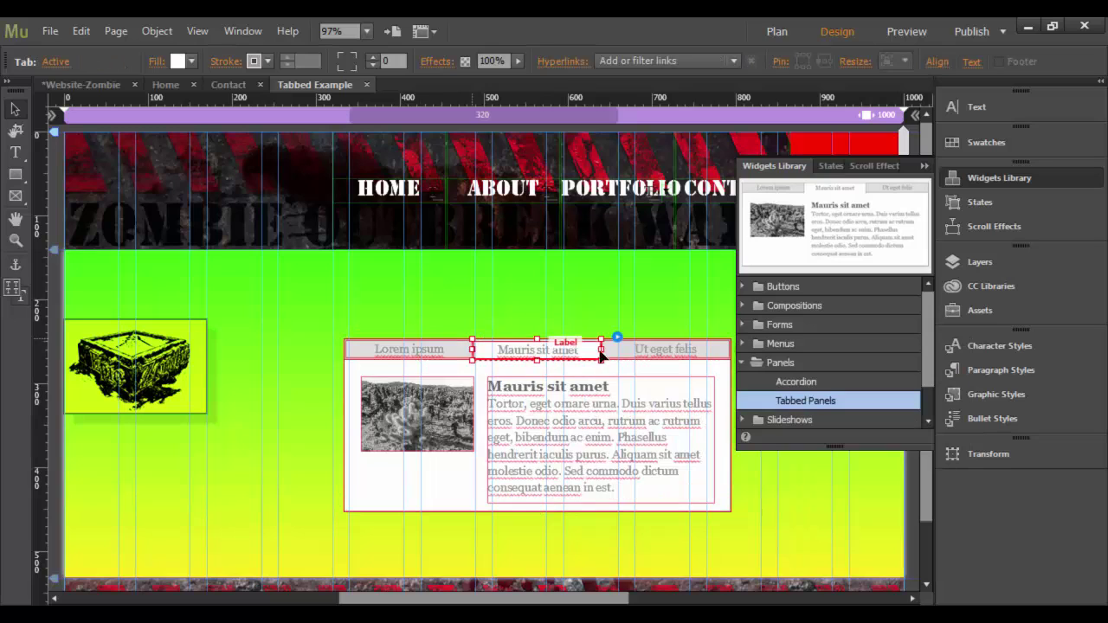
left_click(640, 348)
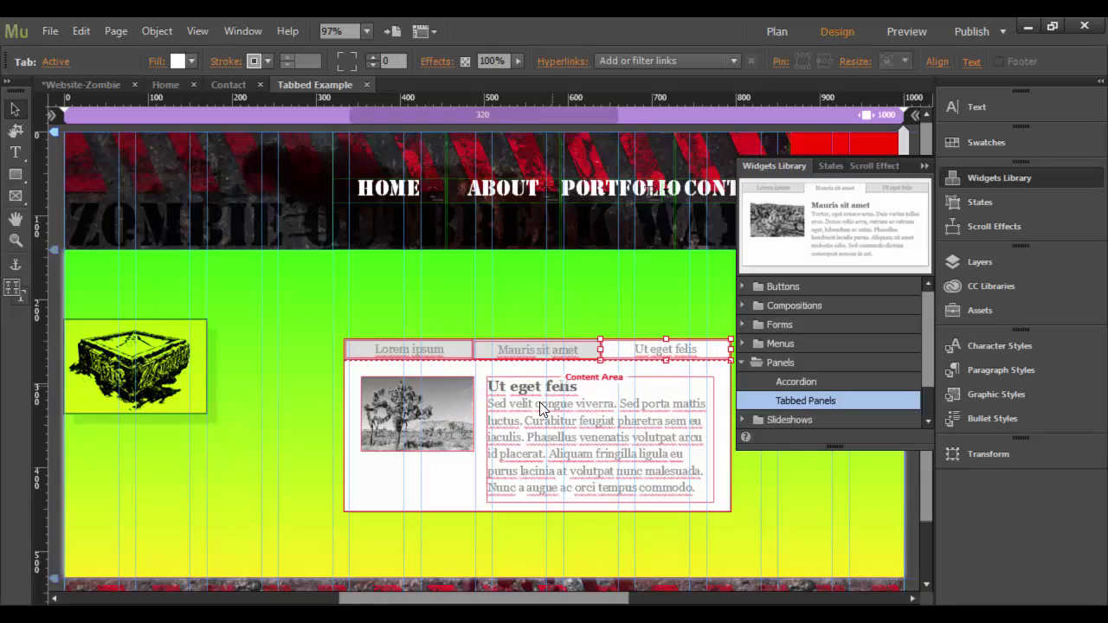
left_click(423, 357)
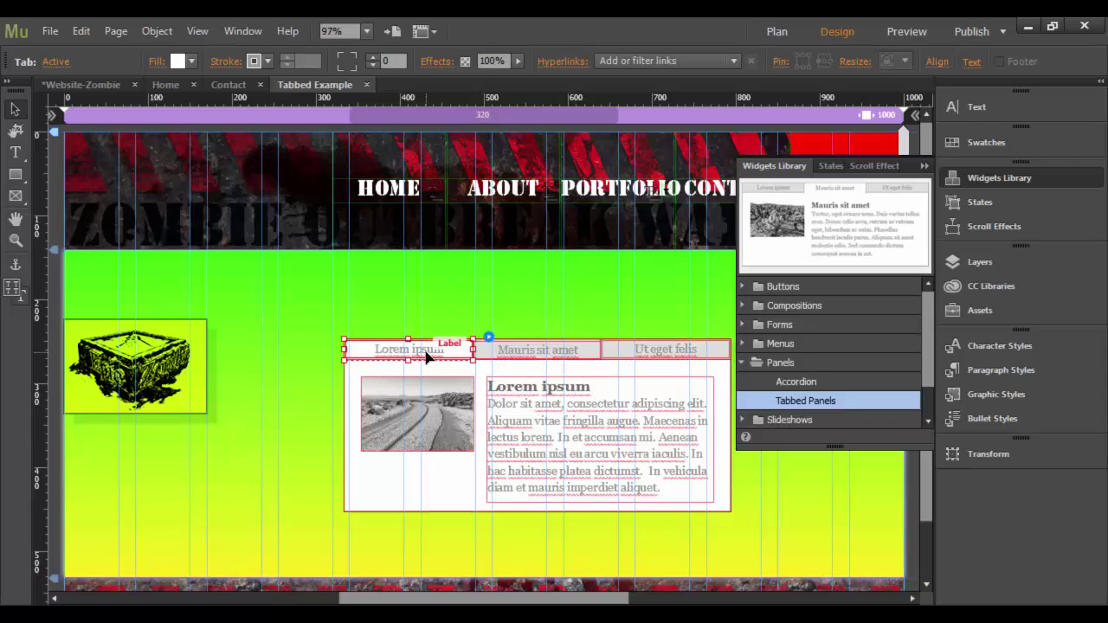
left_click(105, 86)
On the Home page, copy the ZOMBIE #1 heading text, then return to Plan view.
double_click(144, 178)
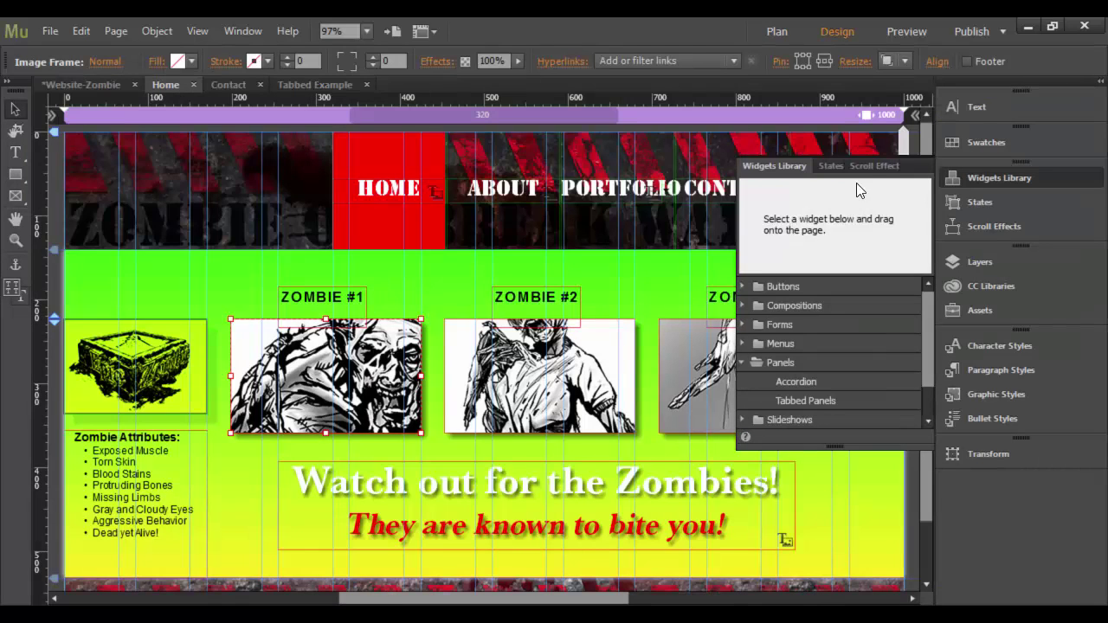
left_click(922, 167)
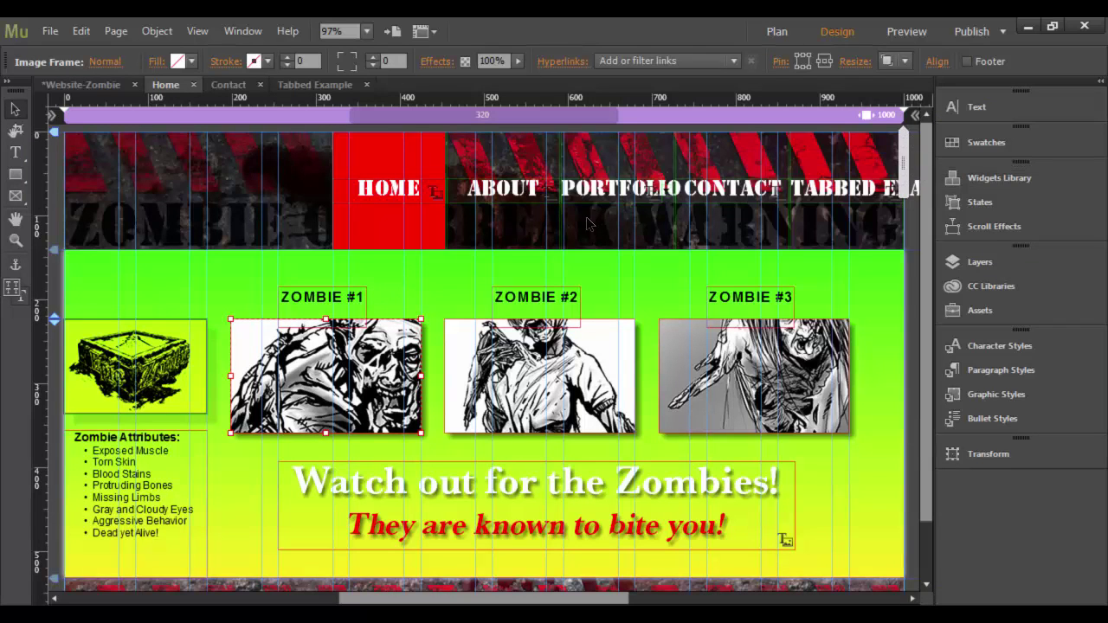
double_click(350, 295)
key("ctrl+c")
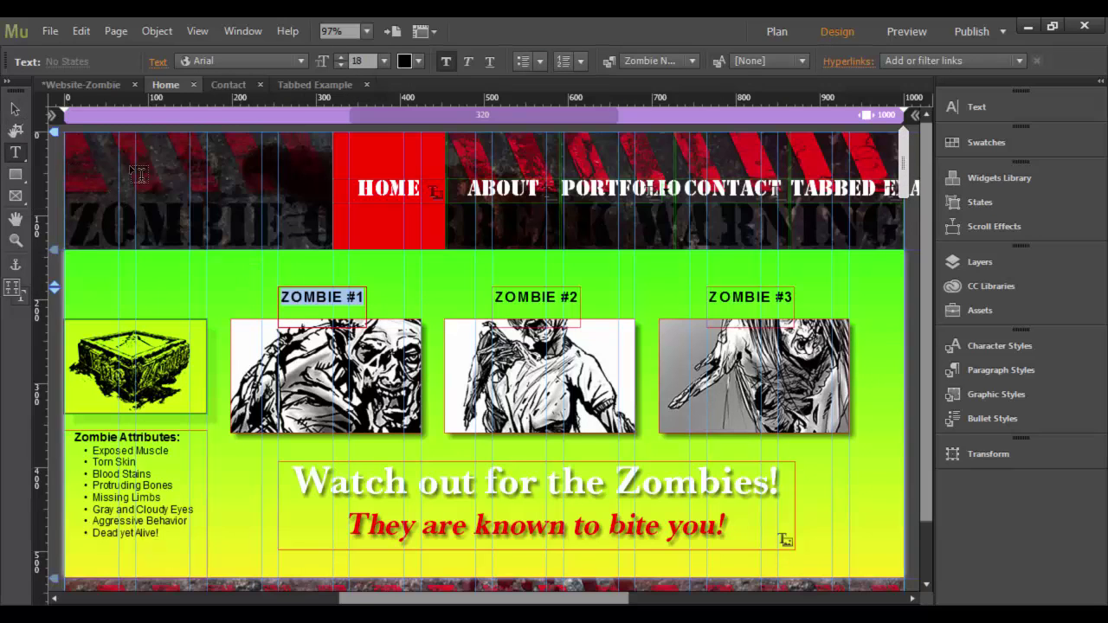
left_click(15, 110)
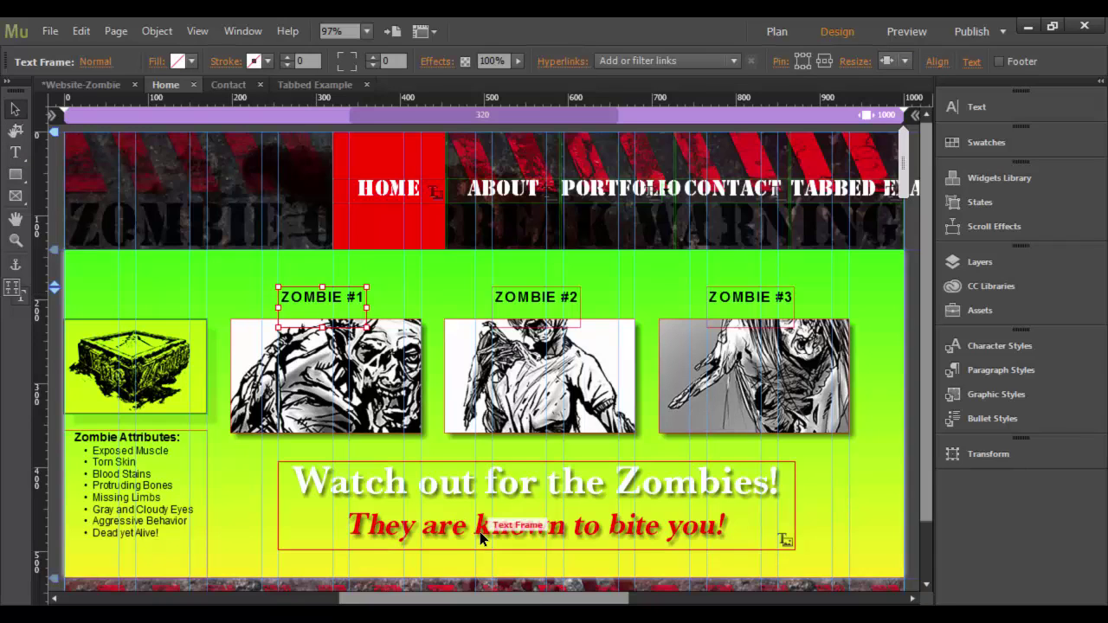
left_click(97, 85)
Paste ZOMBIE #1 over the first tab's Lorem ipsum label and shorten its box to fit.
double_click(827, 218)
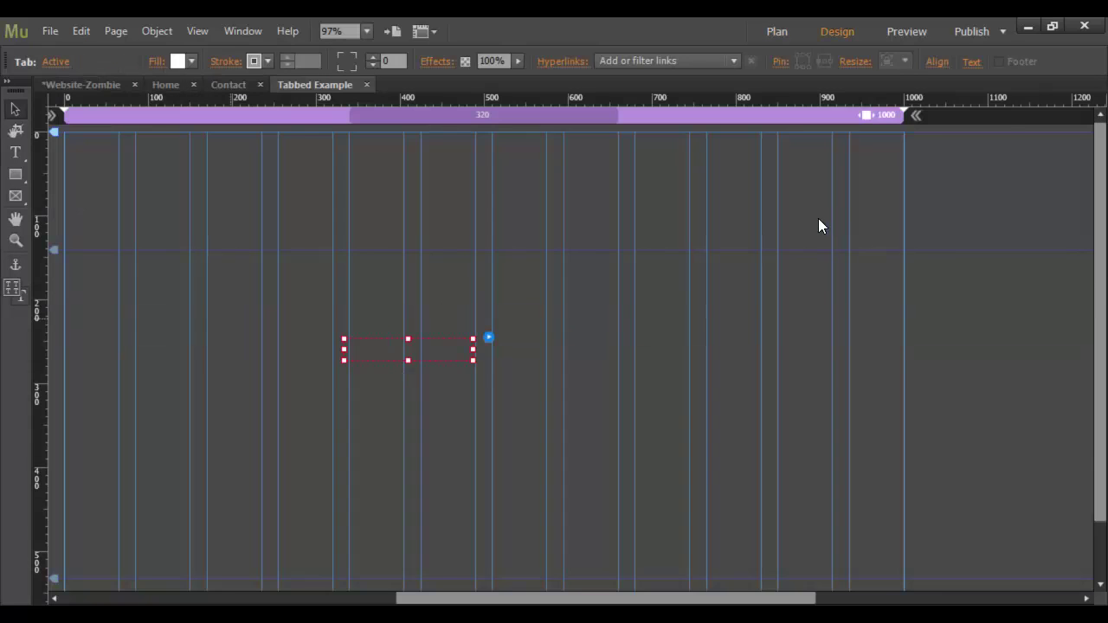
left_click(446, 351)
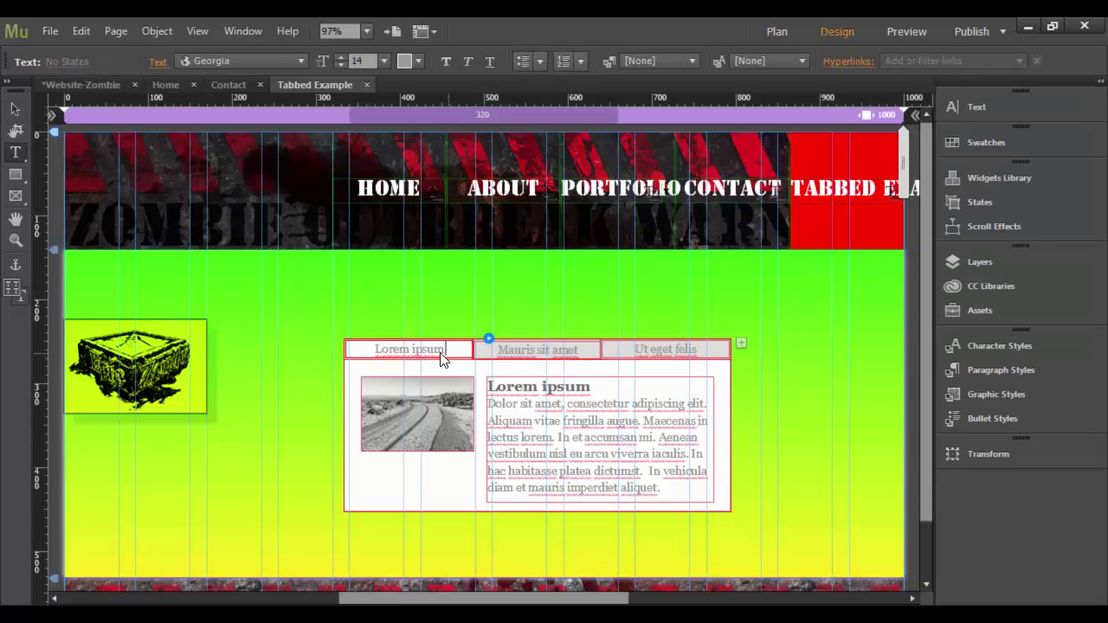
left_click_drag(445, 352, 355, 346)
key("ctrl+v")
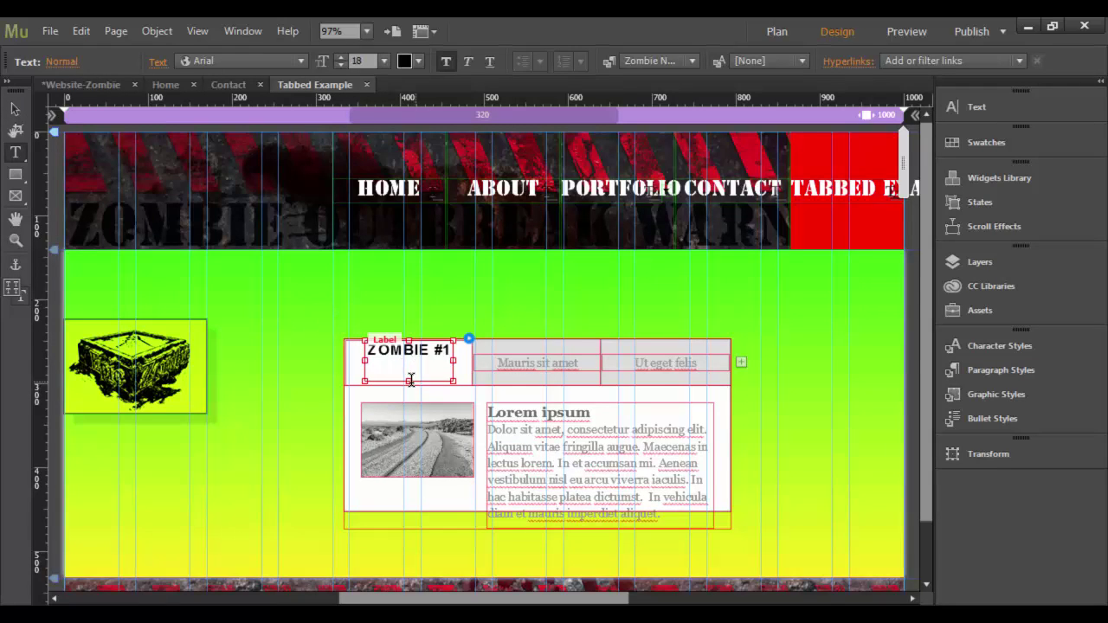
left_click(16, 108)
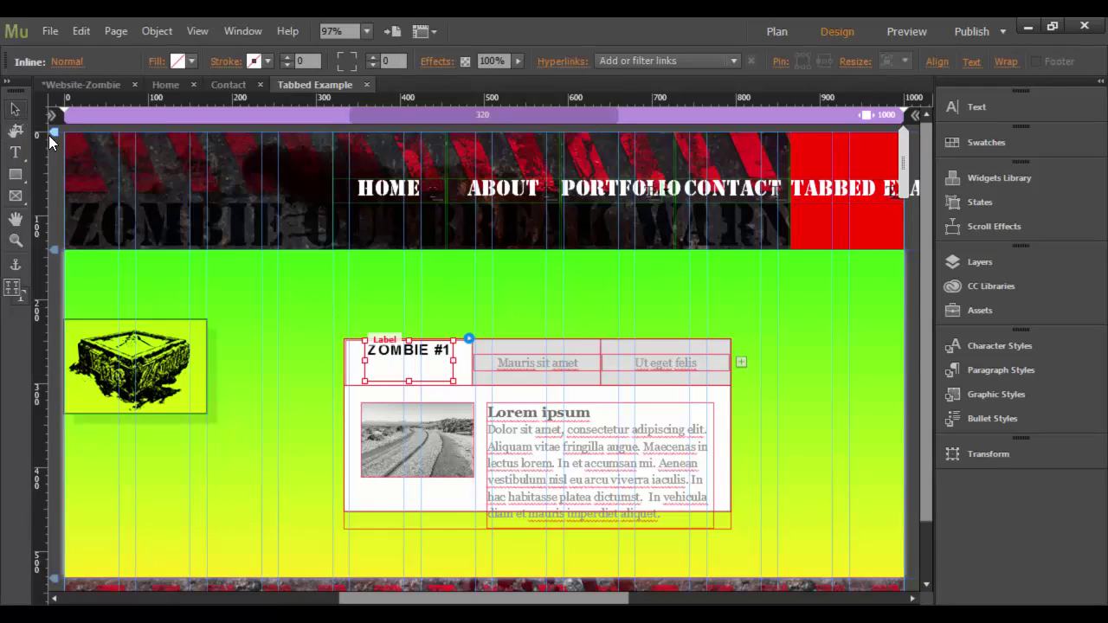
left_click_drag(413, 381, 413, 368)
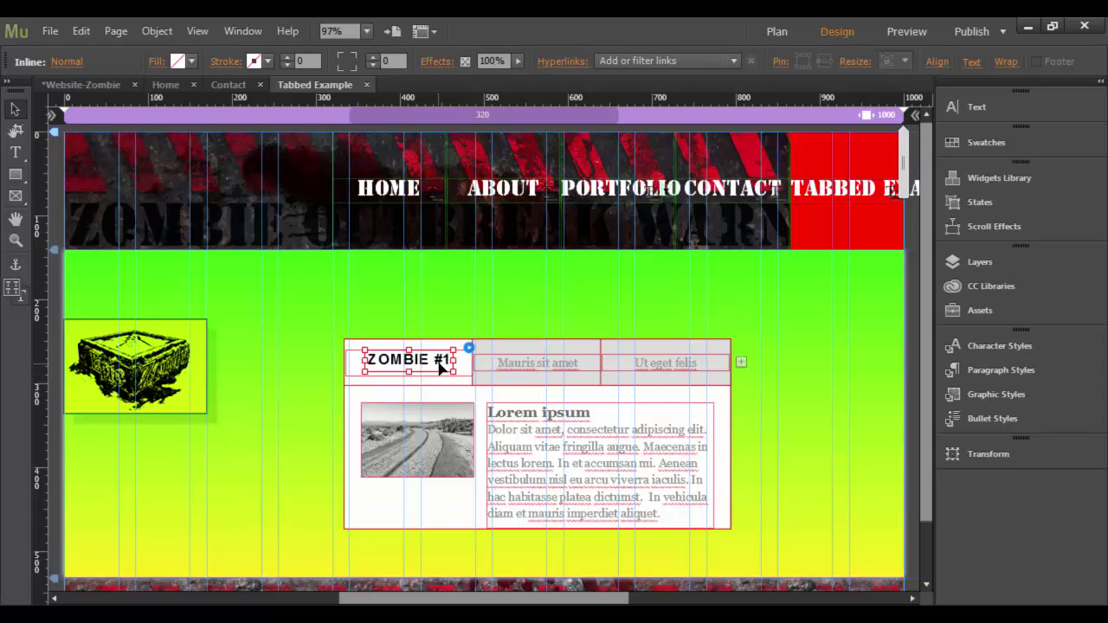
Paste over the second and third tab labels, renumbering them ZOMBIE #2 and ZOMBIE #3.
left_click(538, 361)
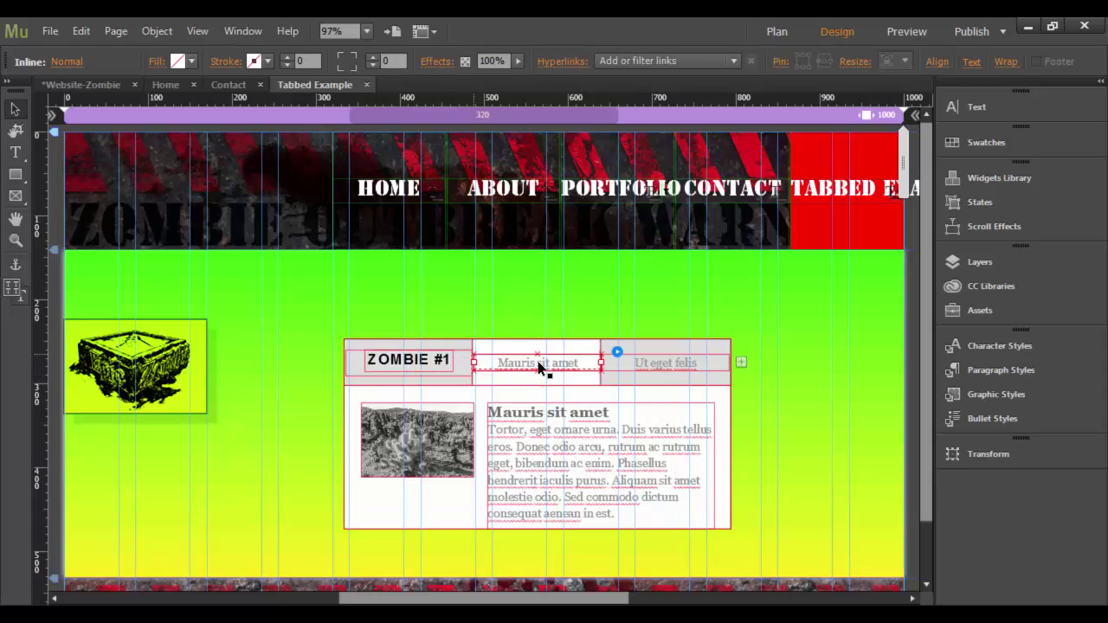
left_click(538, 362)
left_click_drag(597, 360, 481, 361)
key("ctrl+v")
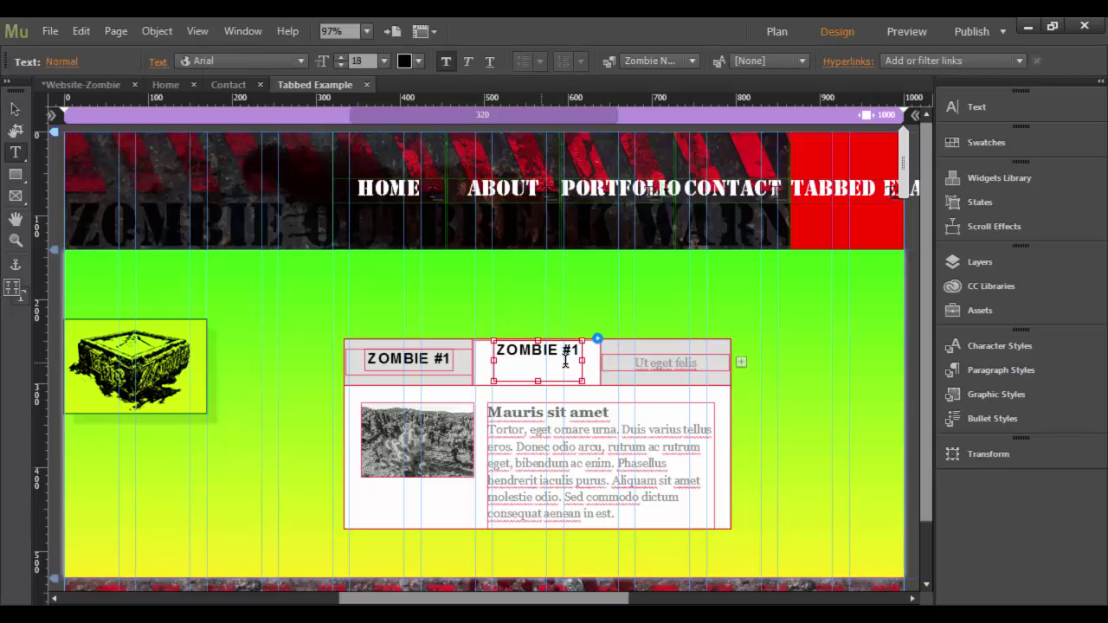
left_click_drag(579, 350, 573, 349)
type("2")
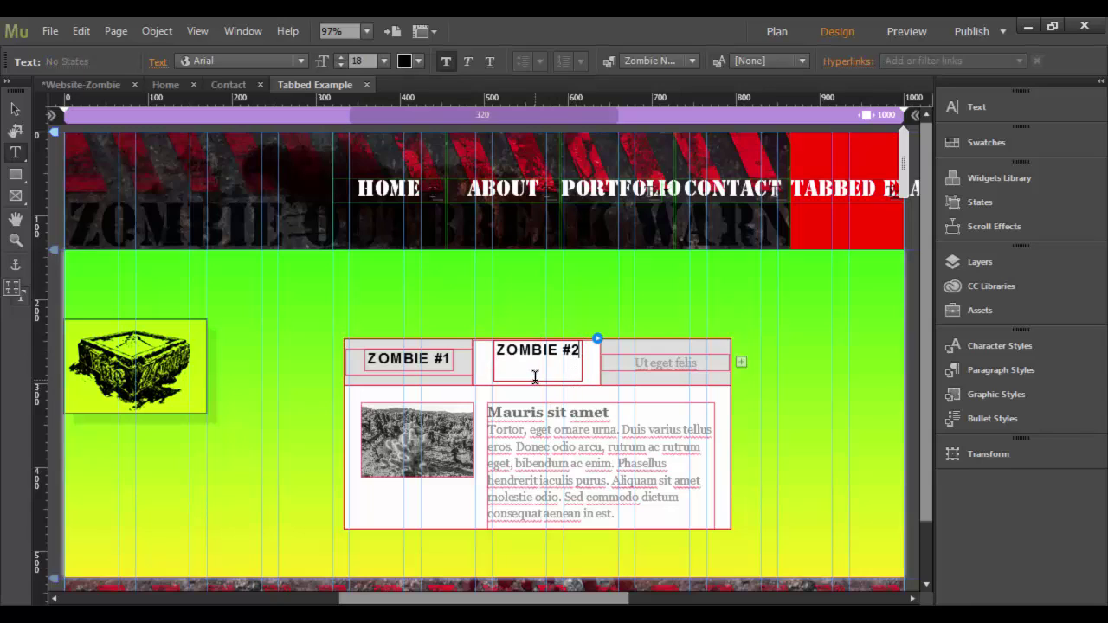
triple_click(628, 362)
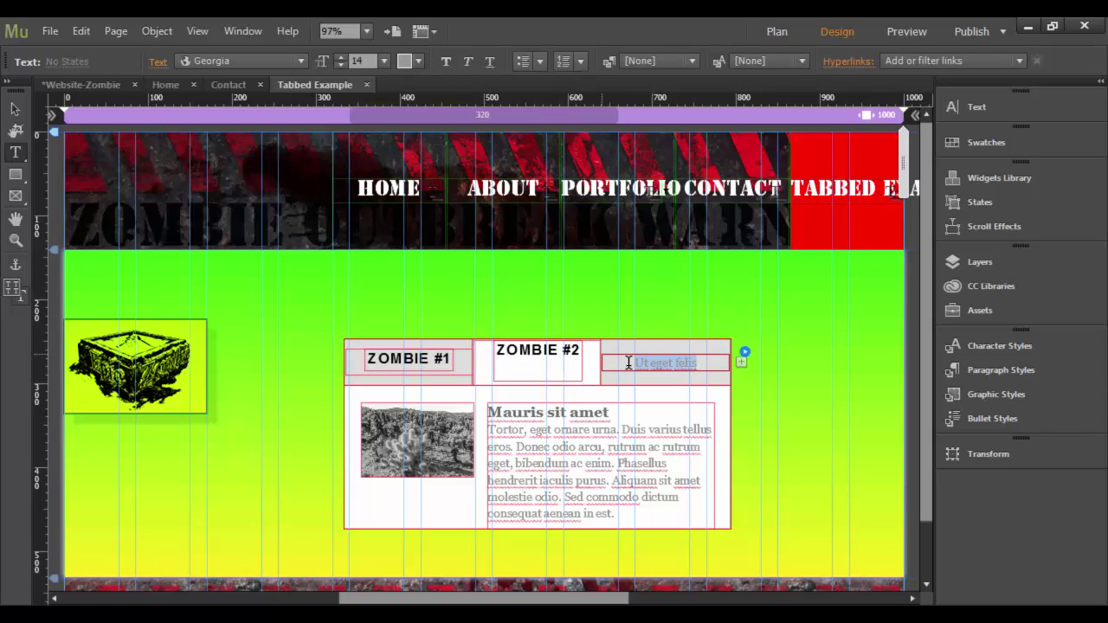
key("ctrl+v")
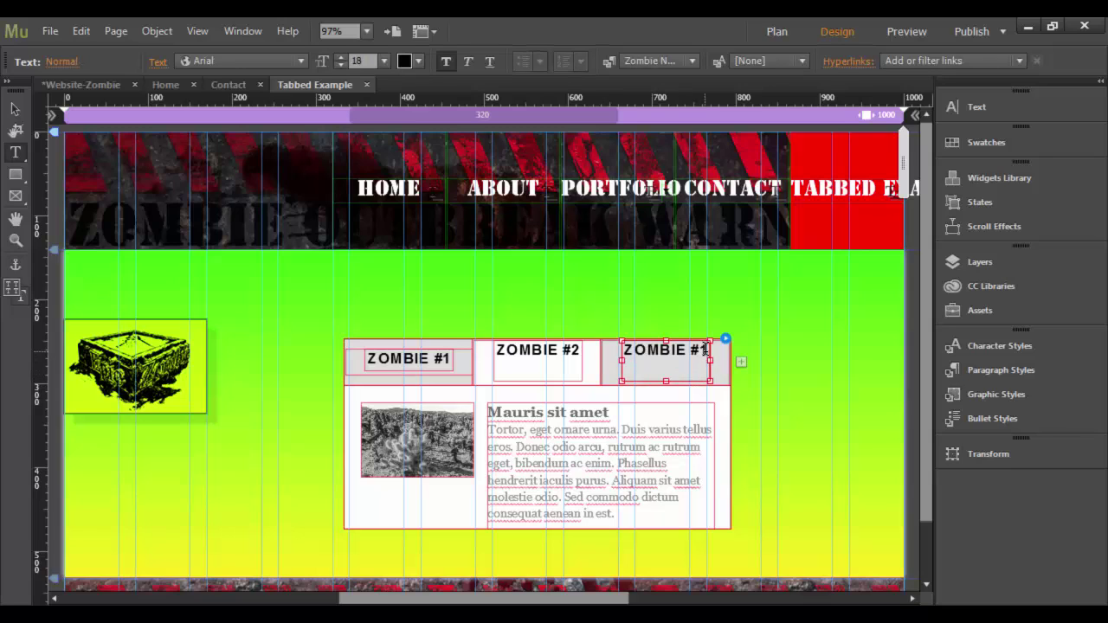
left_click_drag(706, 350, 703, 349)
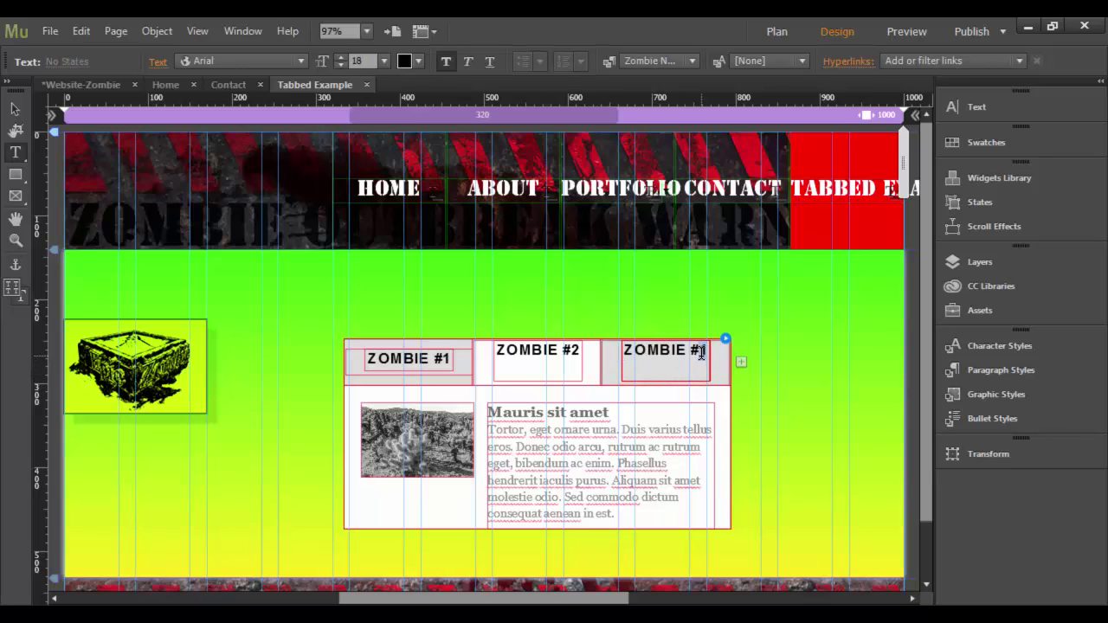
type("3")
left_click(513, 368)
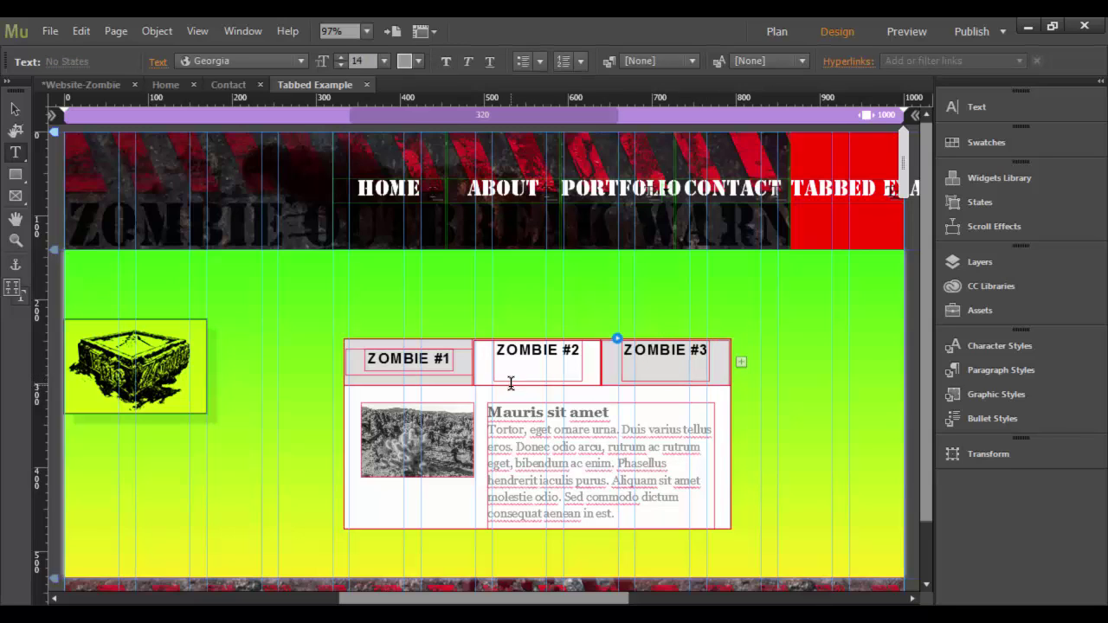
Shorten the ZOMBIE #2 label text frame to fit its text.
left_click(15, 109)
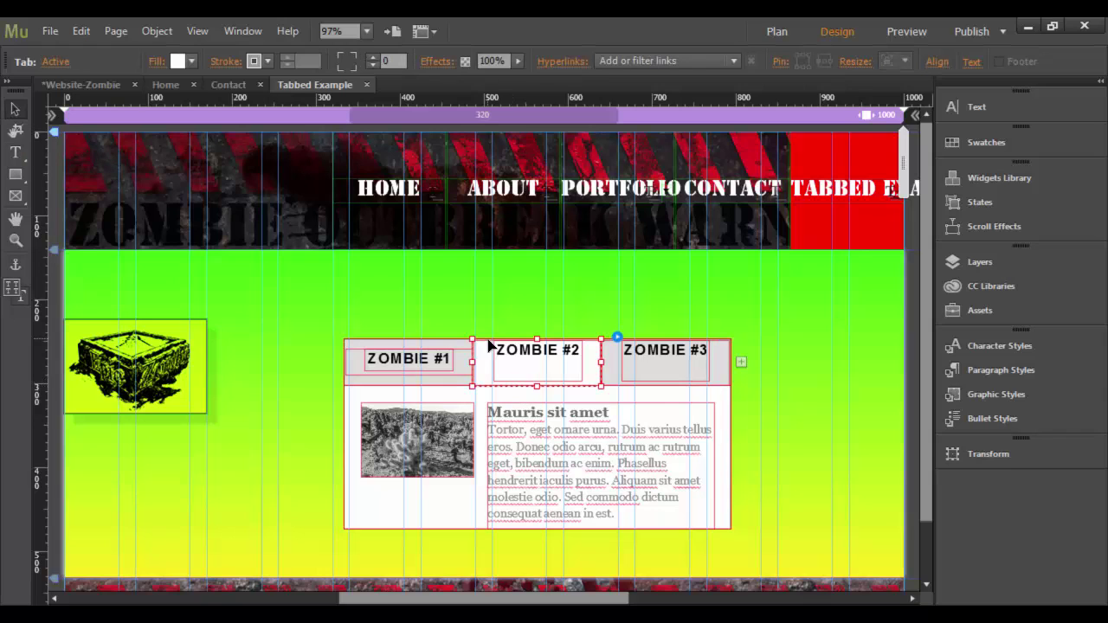
left_click(533, 385)
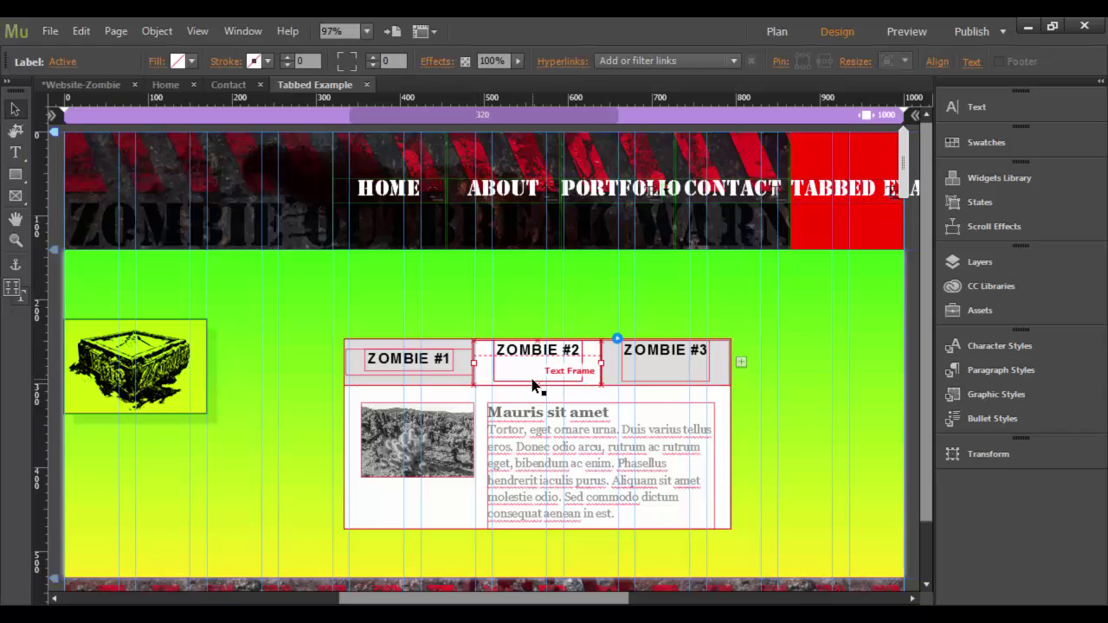
left_click(495, 376)
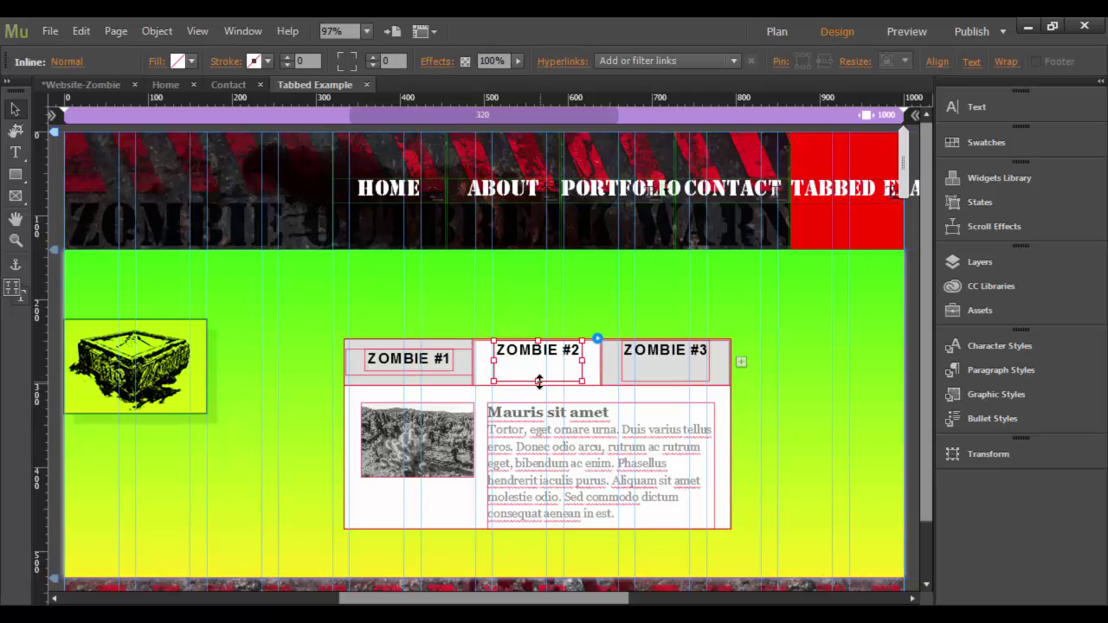
left_click_drag(539, 381, 538, 370)
Shorten the ZOMBIE #3 label text frame, then click through all three tabs to check.
left_click(656, 370)
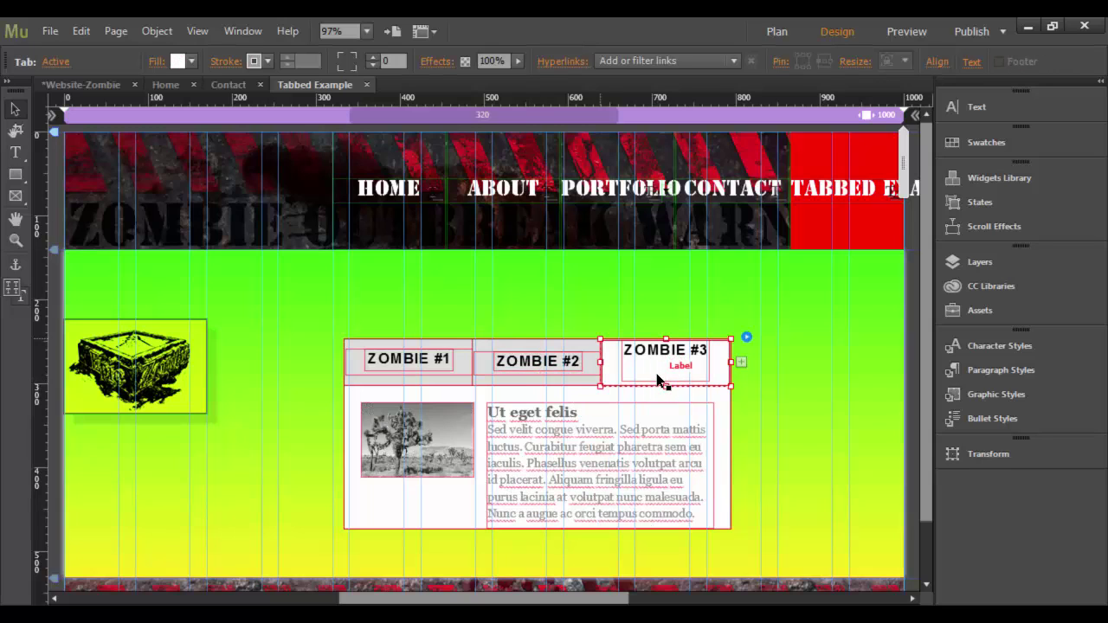
left_click(645, 380)
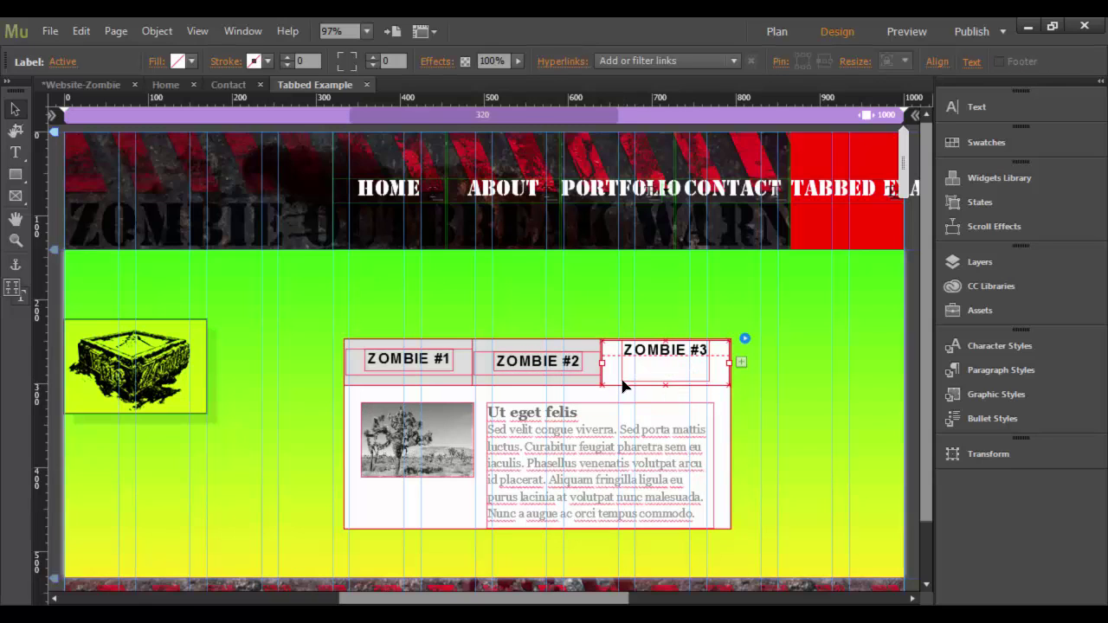
left_click(623, 381)
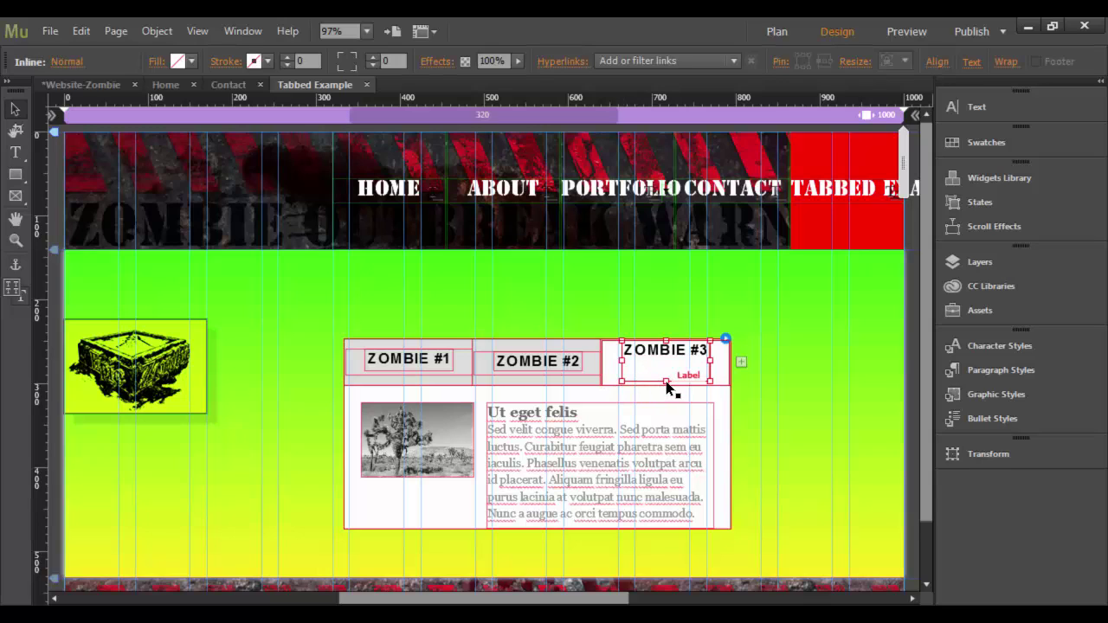
left_click_drag(666, 381, 664, 371)
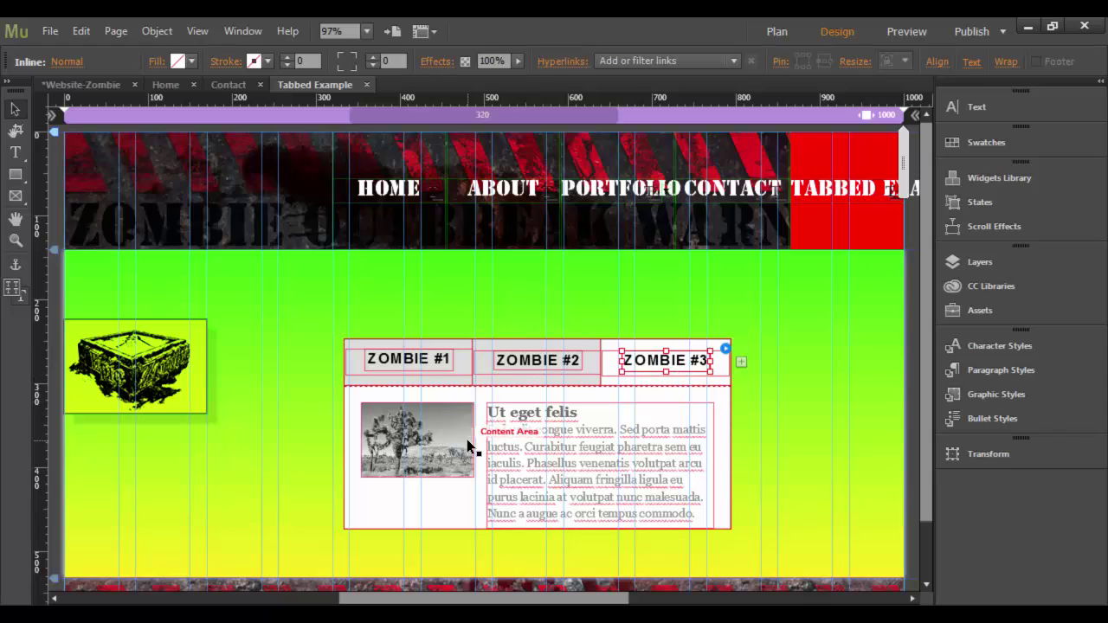
left_click(443, 365)
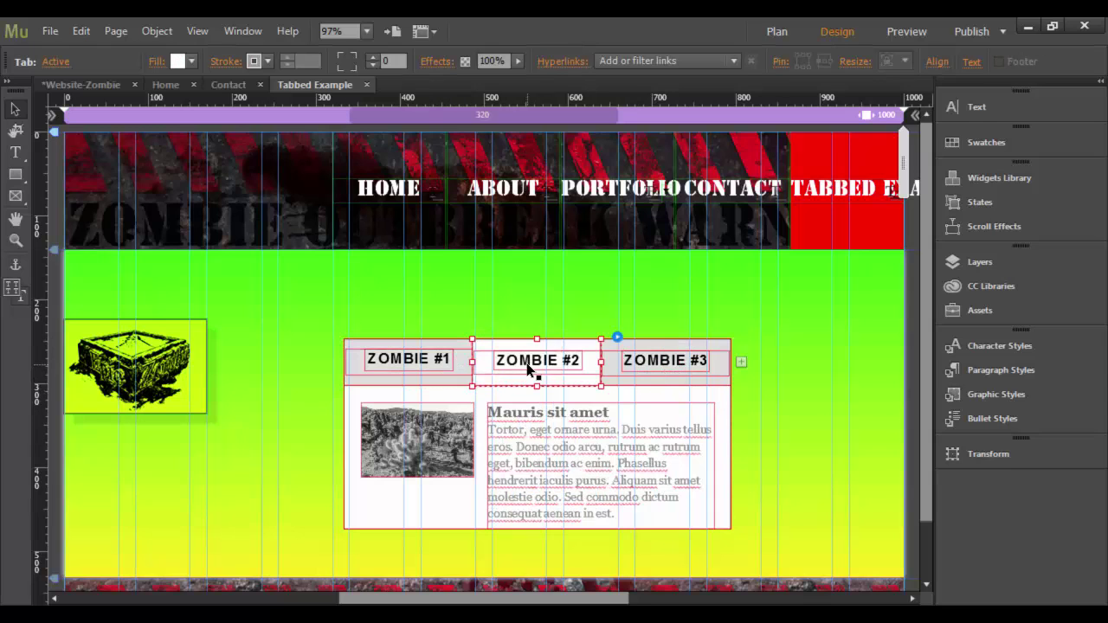
left_click(688, 361)
left_click(458, 360)
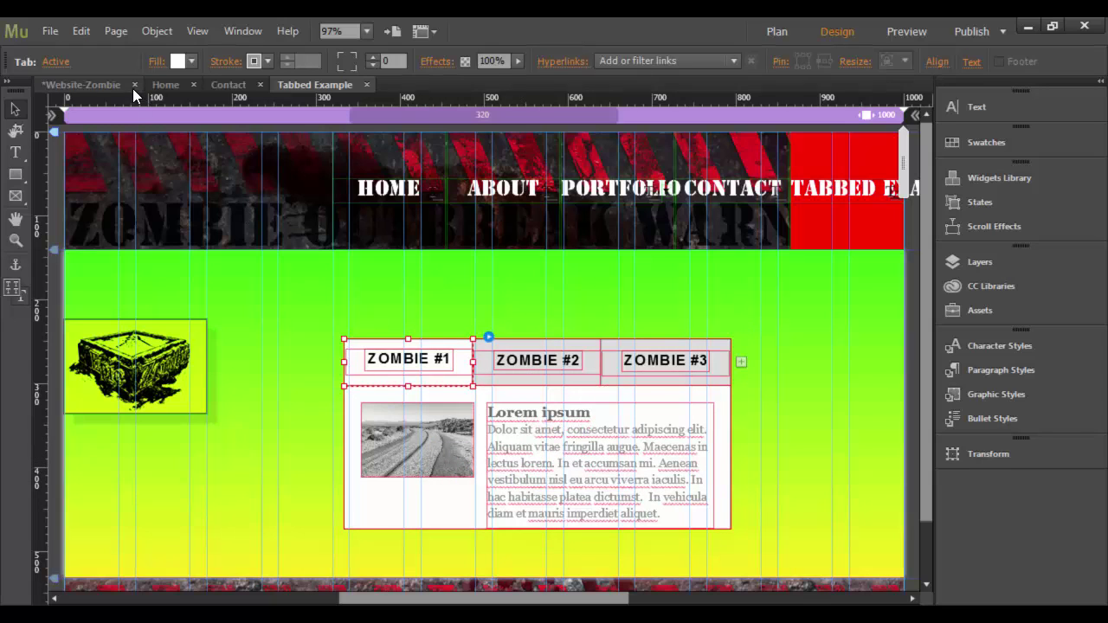
Select the 'Watch out for the Zombies!' text on the Home page, then return to Tabbed Example.
left_click(107, 81)
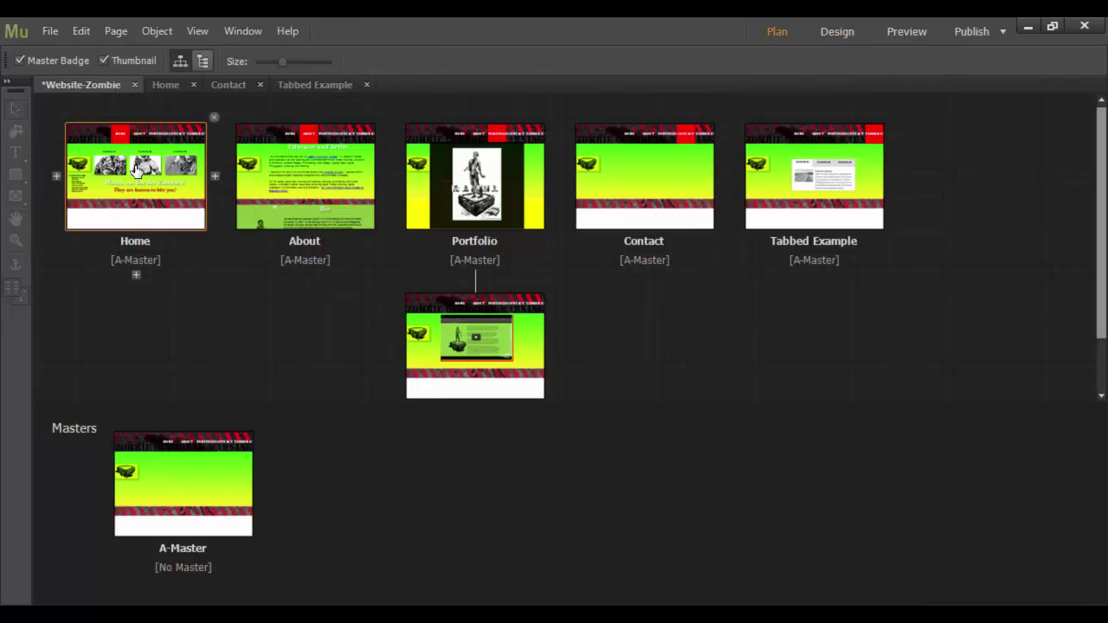
double_click(136, 170)
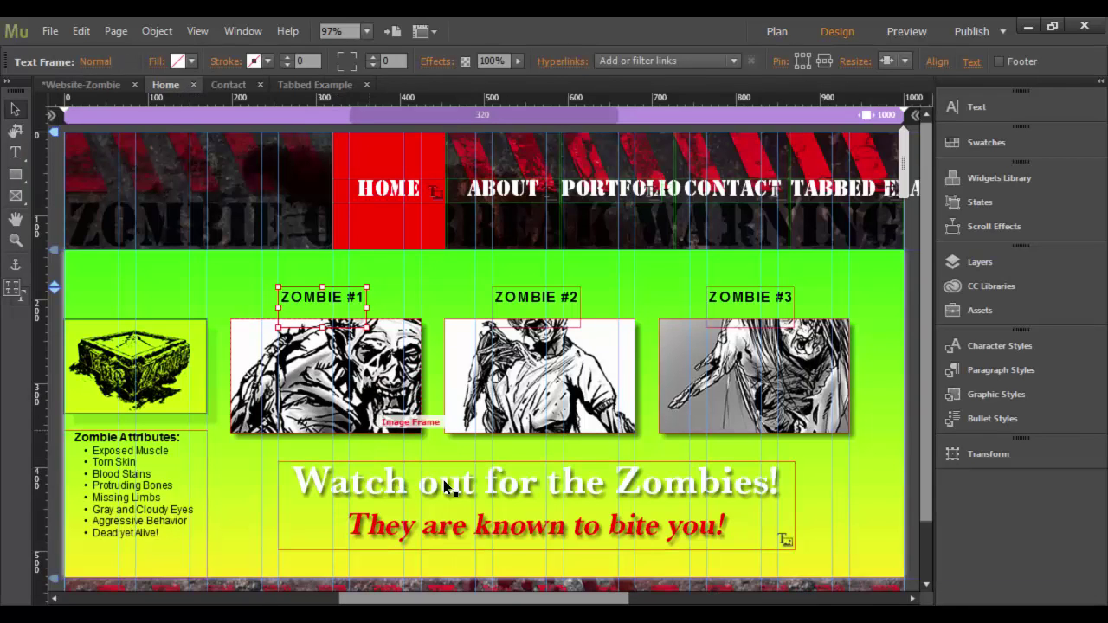
double_click(308, 487)
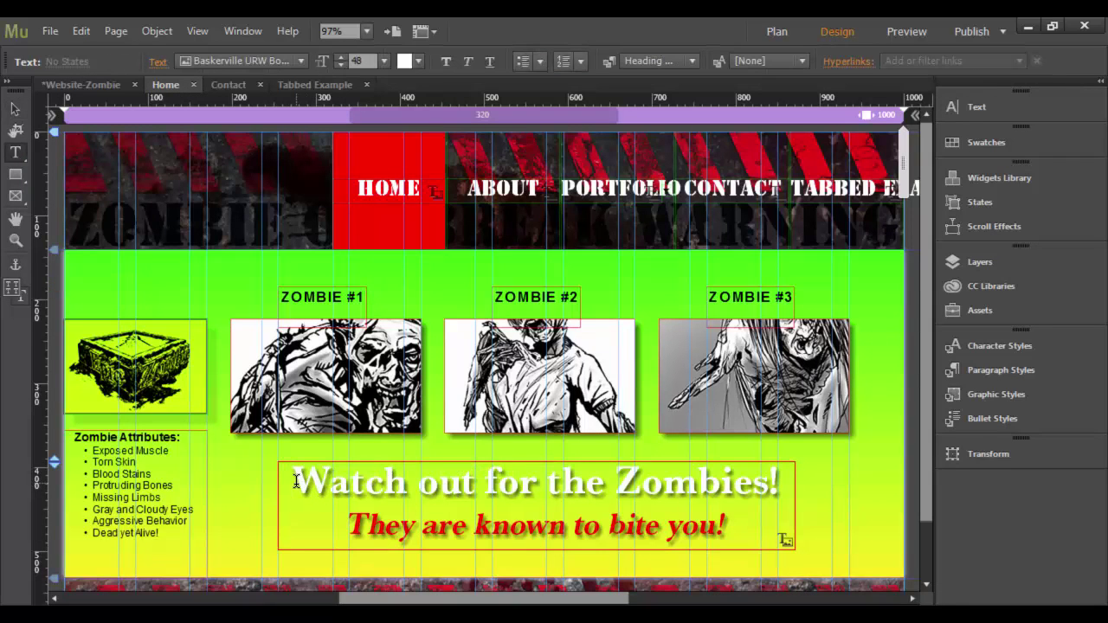
left_click_drag(296, 481, 786, 521)
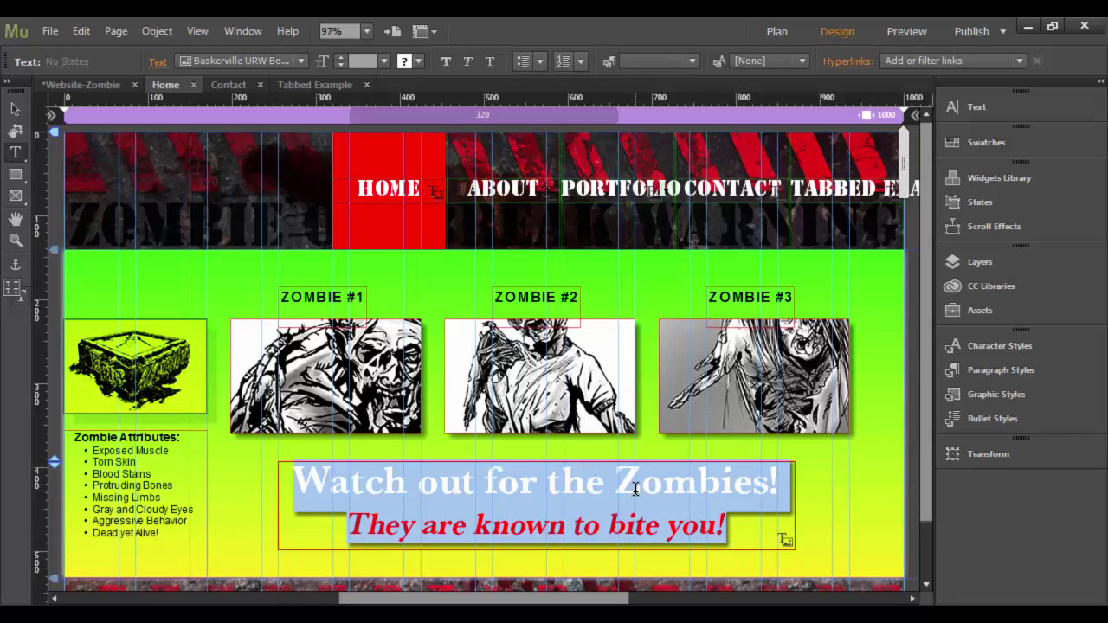
left_click(300, 85)
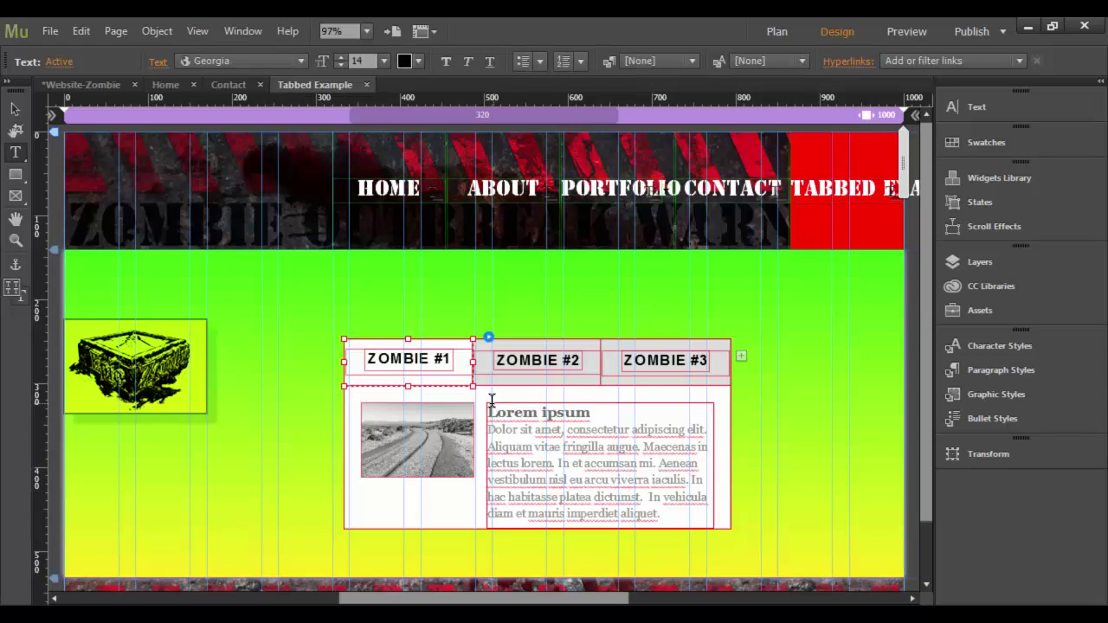
Paste 'Watch out for the Zombies!' over the first tab's Lorem ipsum text and apply Paragraph Style.
left_click_drag(488, 412, 650, 518)
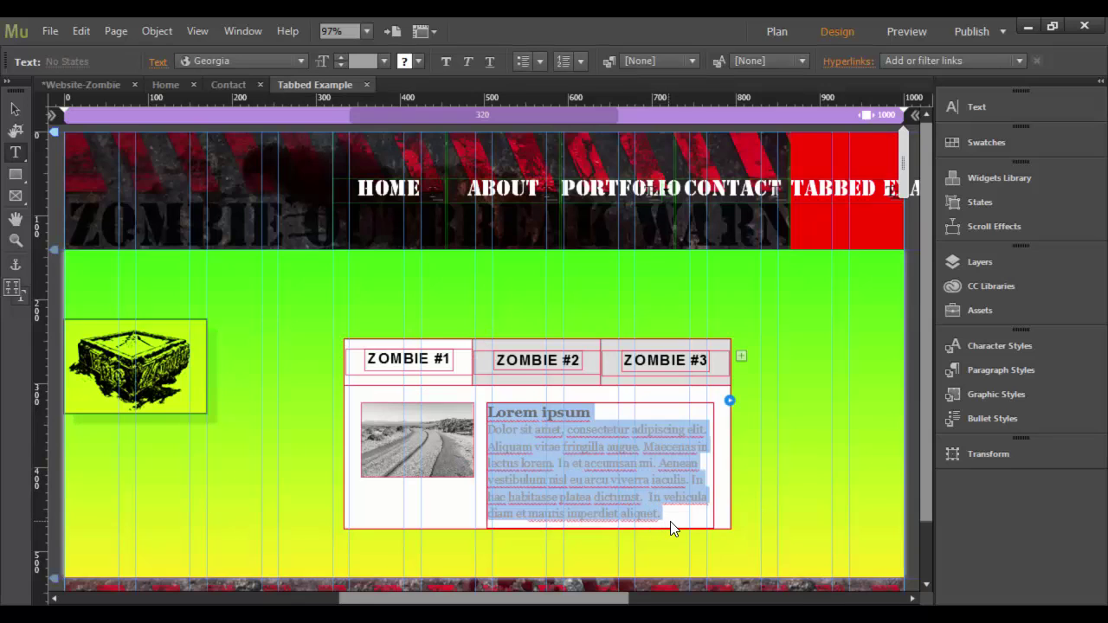
key("ctrl+v")
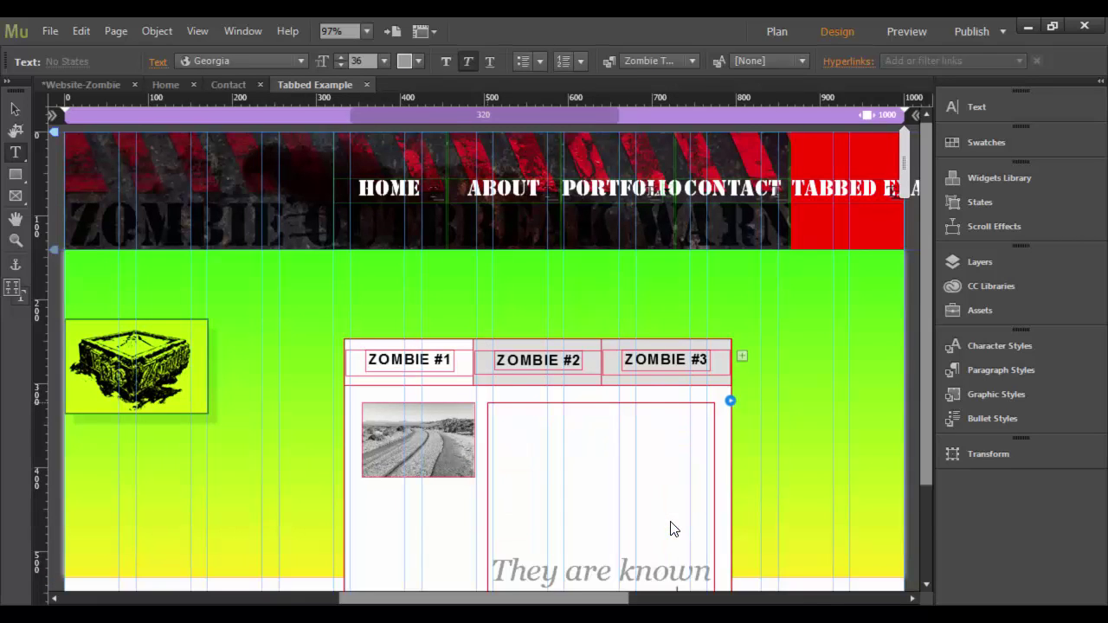
scroll(674, 530, "down", 3)
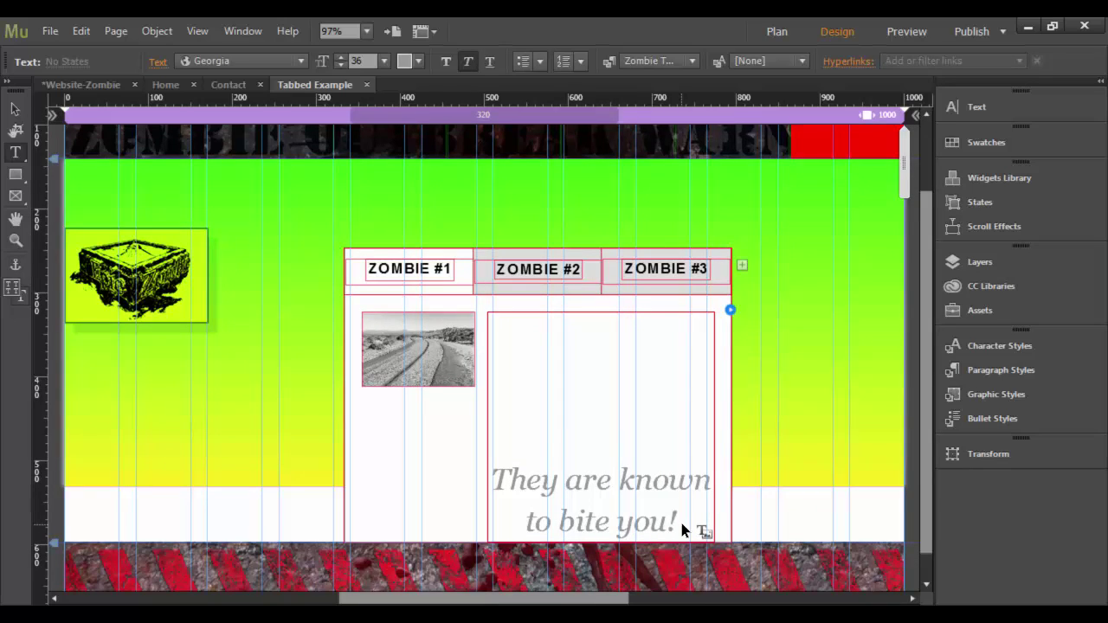
triple_click(658, 523)
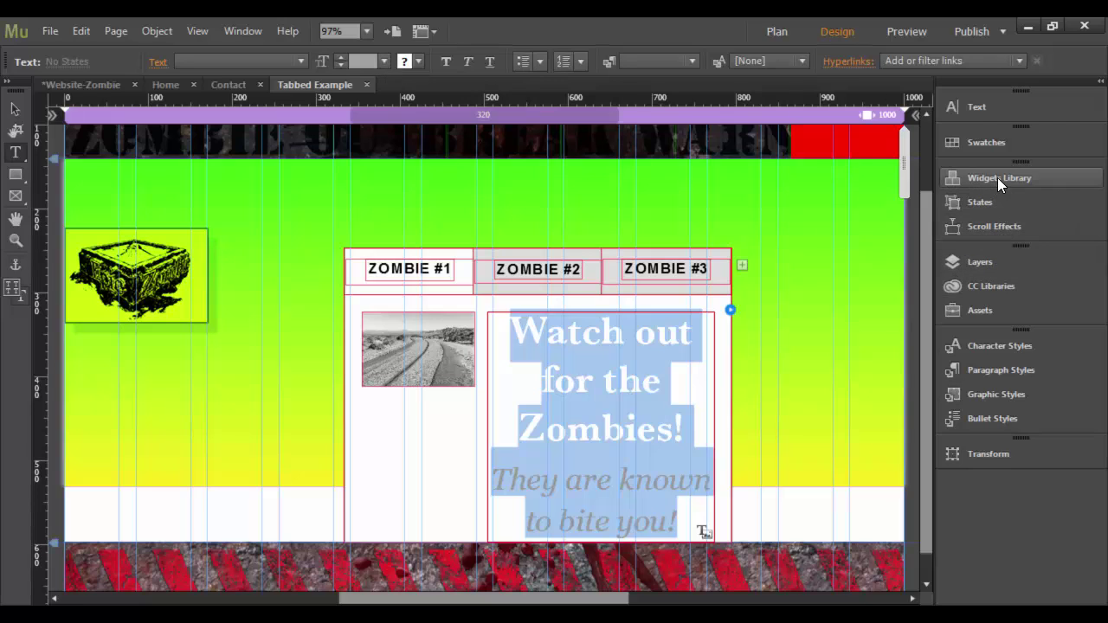
left_click(998, 345)
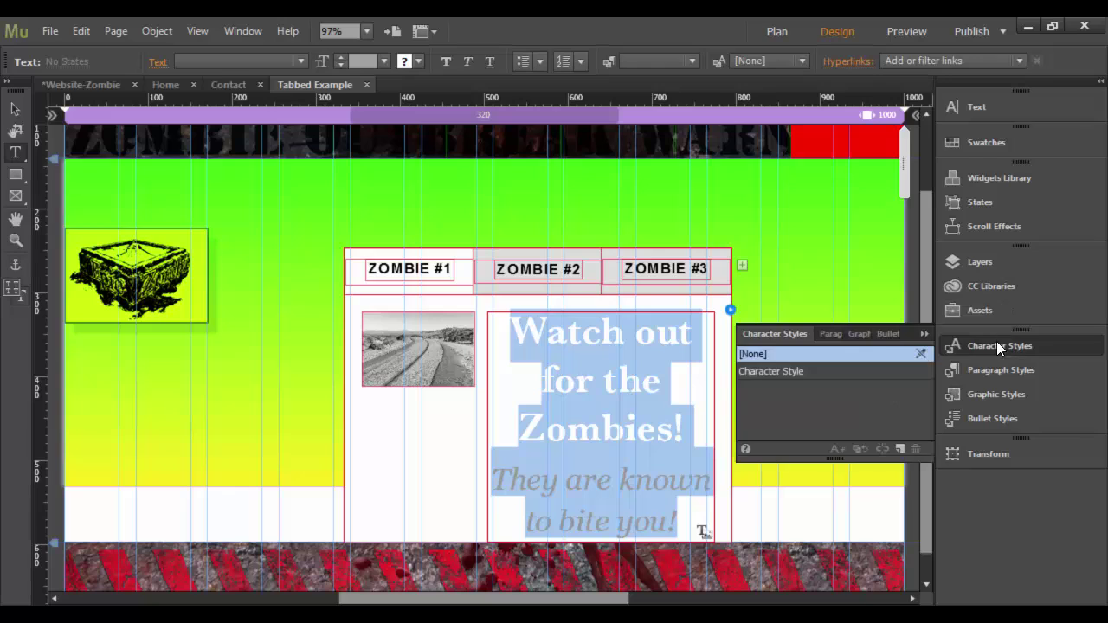
left_click(832, 334)
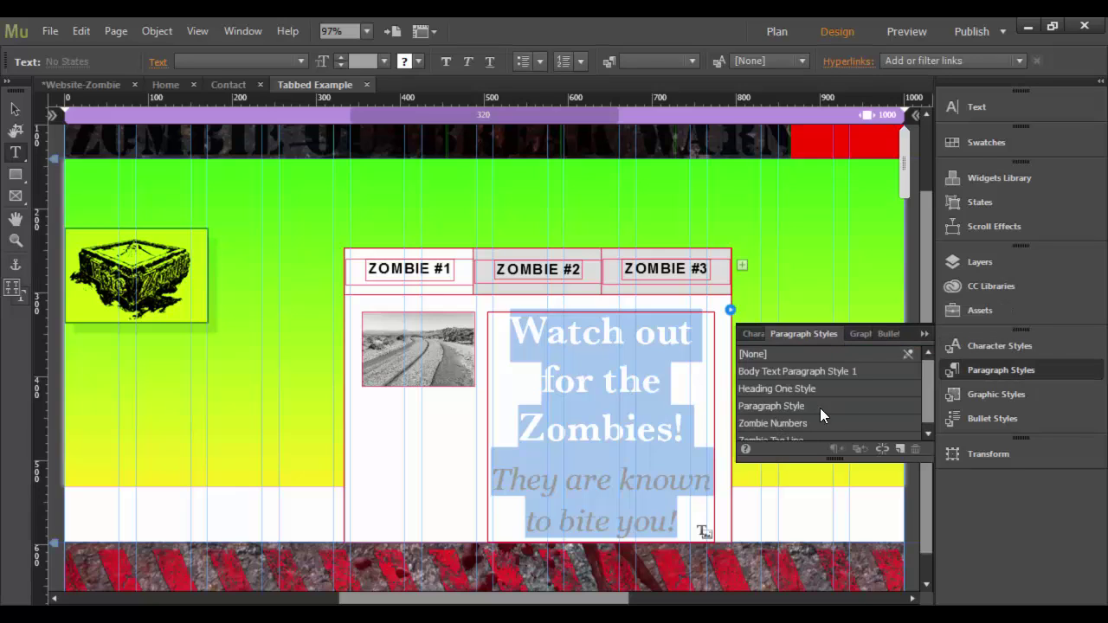
left_click_drag(932, 382, 931, 391)
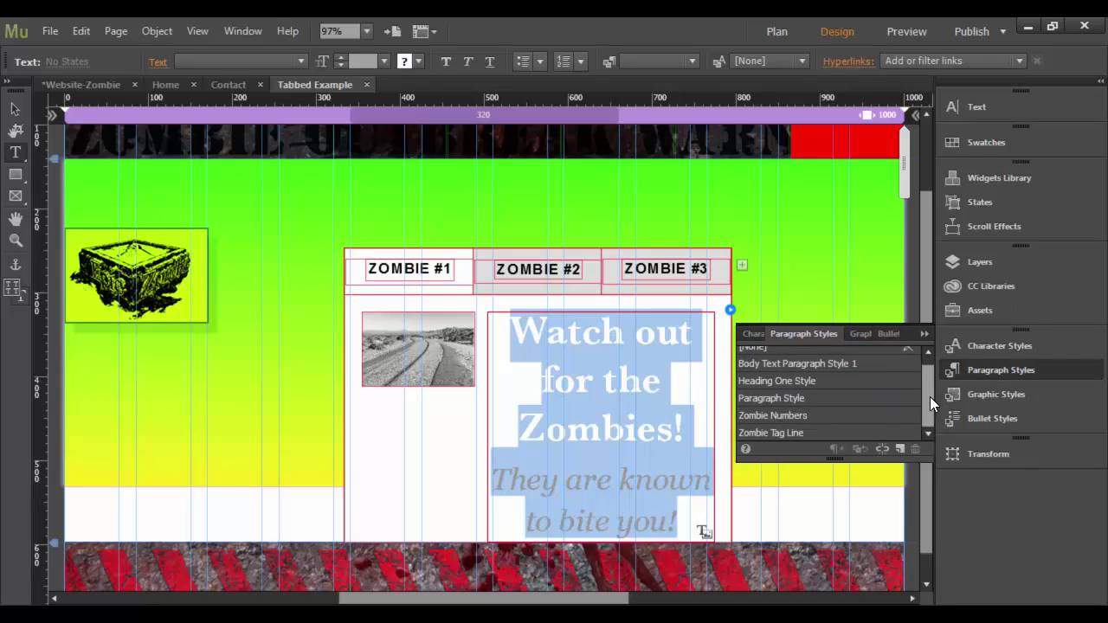
left_click(765, 398)
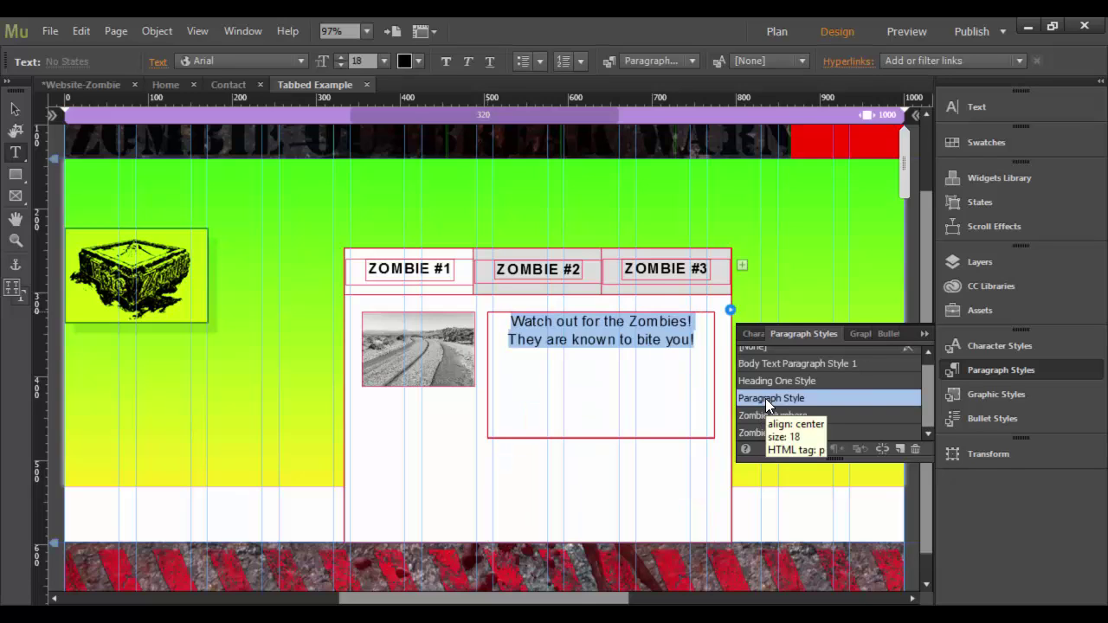
Reword the warning to 'Watch out for the Zombie #1! It is known to bite you!'.
left_click(688, 322)
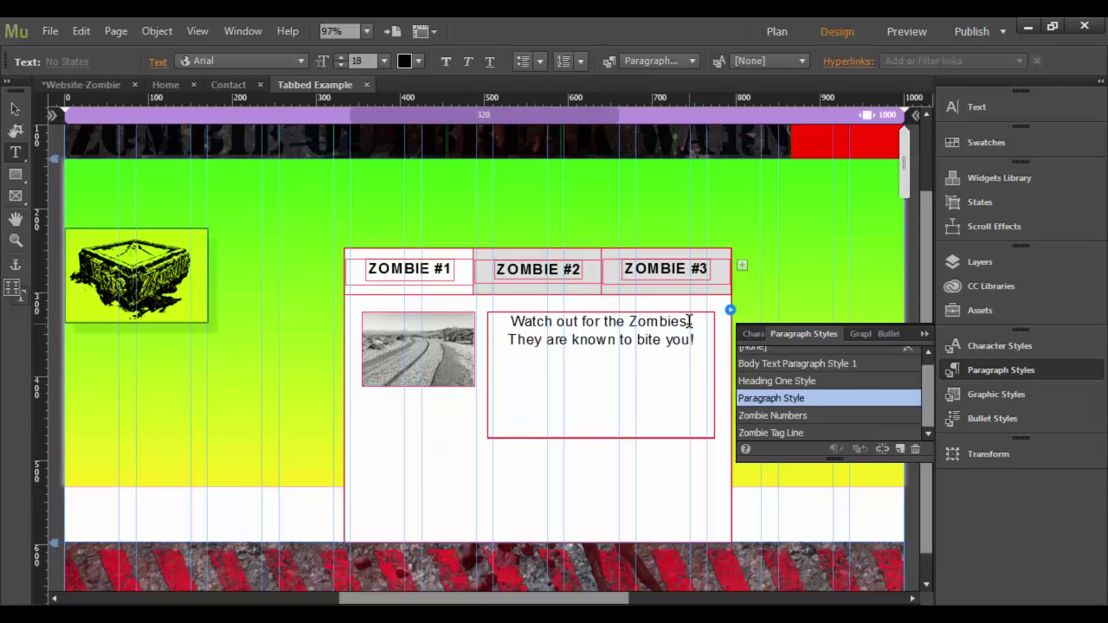
left_click_drag(688, 322, 681, 322)
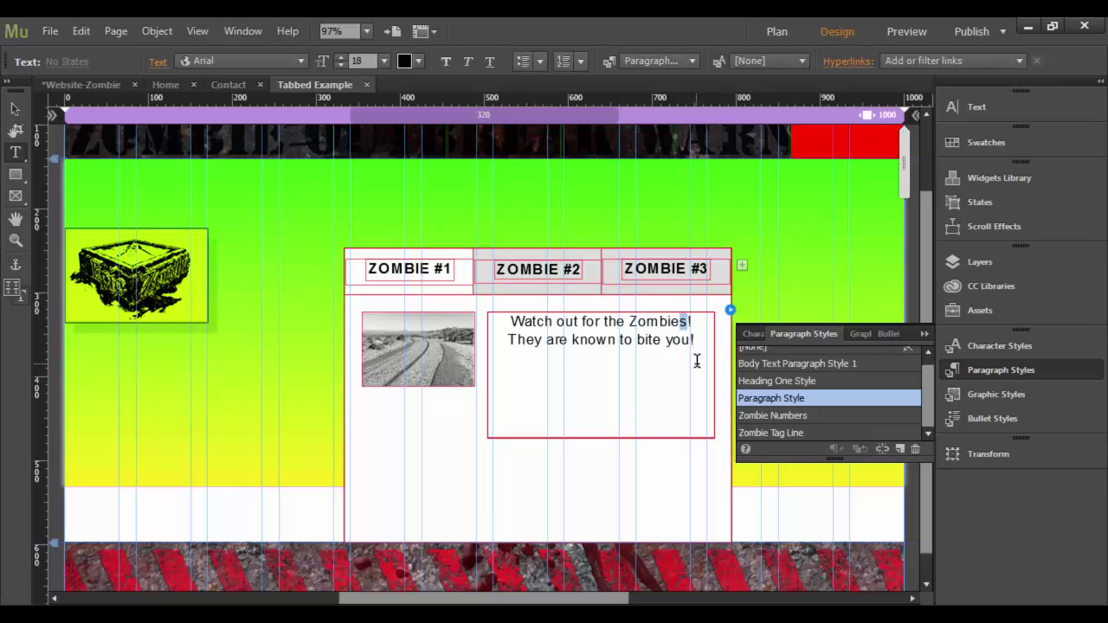
key("BackSpace")
type("#1")
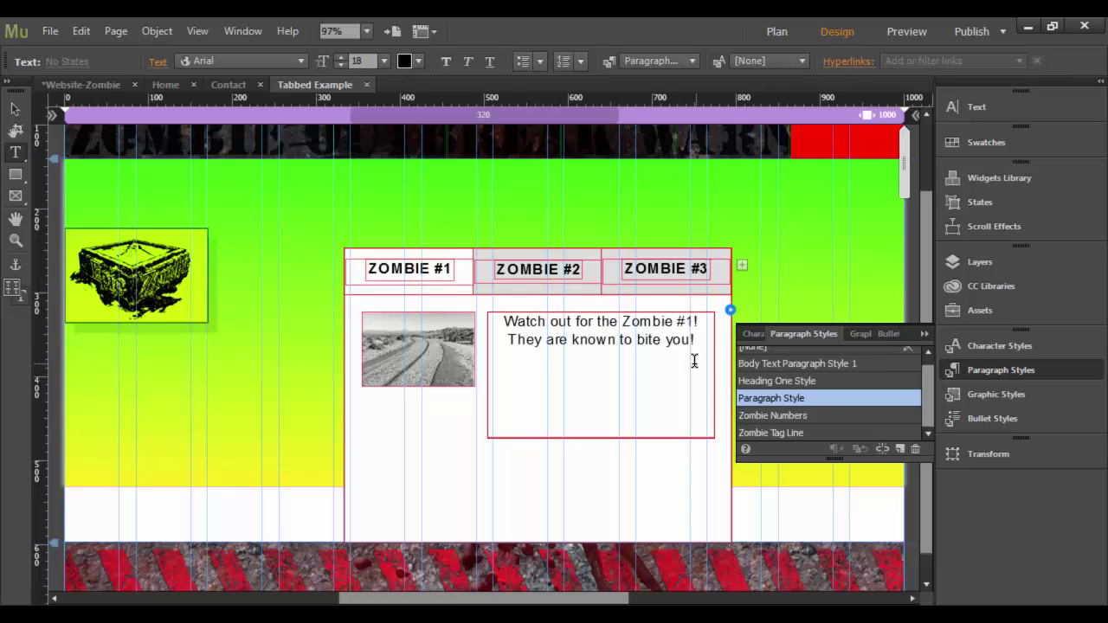
left_click_drag(542, 339, 506, 343)
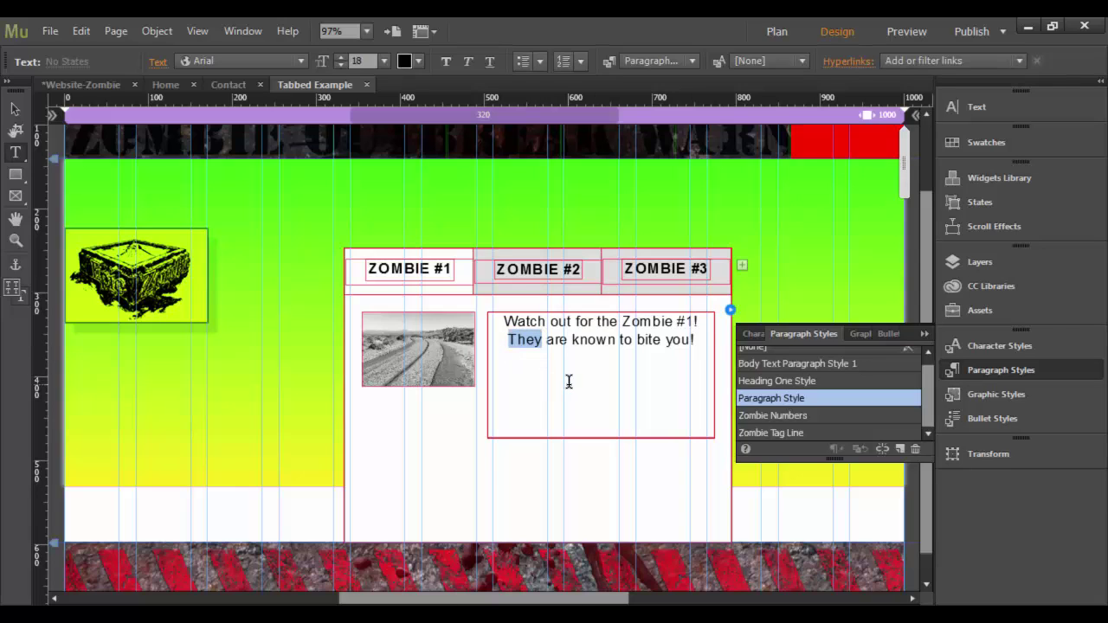
type("It is")
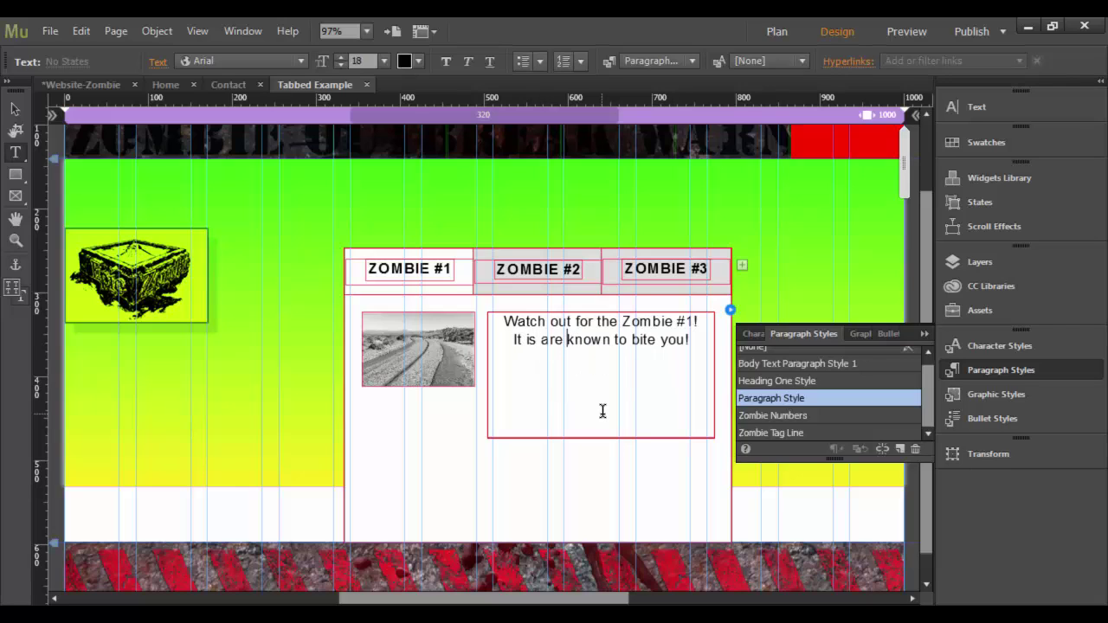
key("BackSpace")
key("BackSpace")
key("BackSpace")
key("BackSpace")
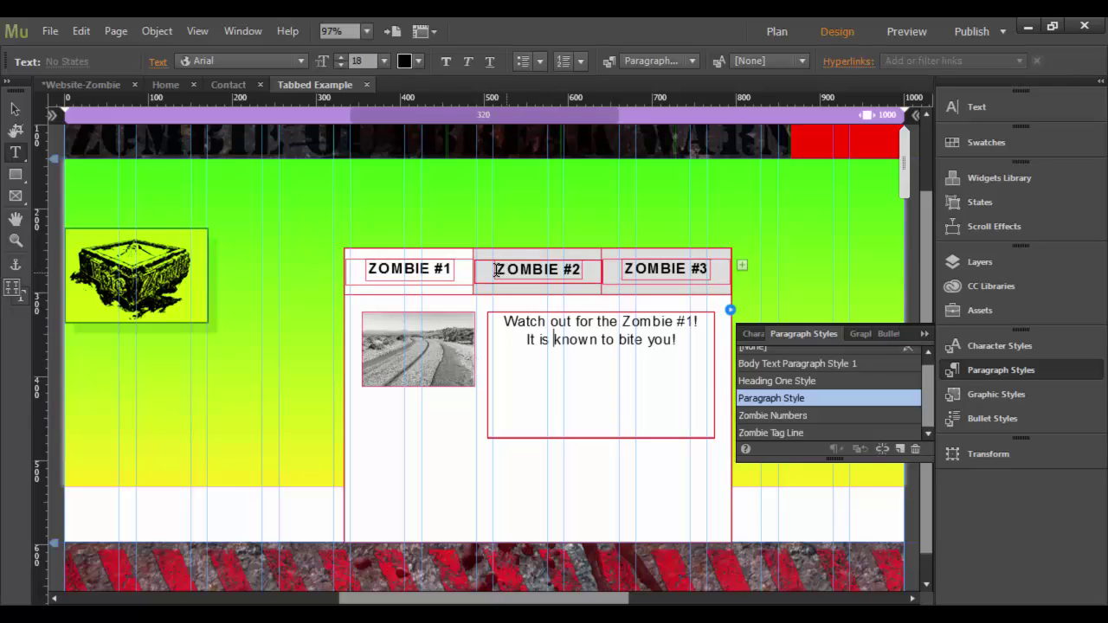
Copy the first tab's full warning text.
key("Escape")
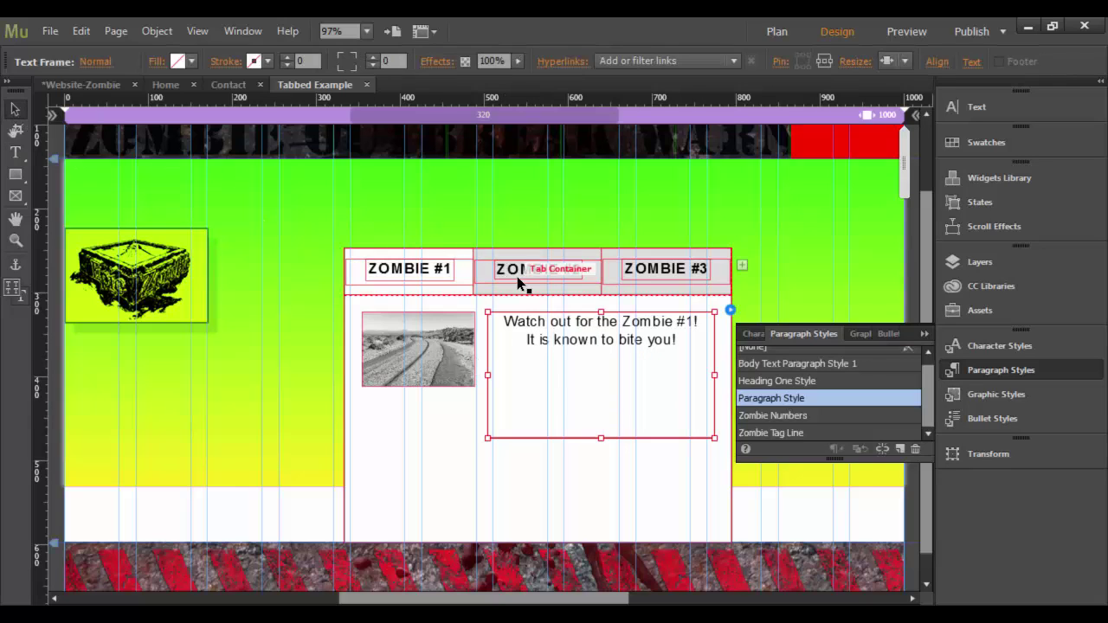
double_click(677, 345)
left_click_drag(677, 345, 460, 310)
key("ctrl+c")
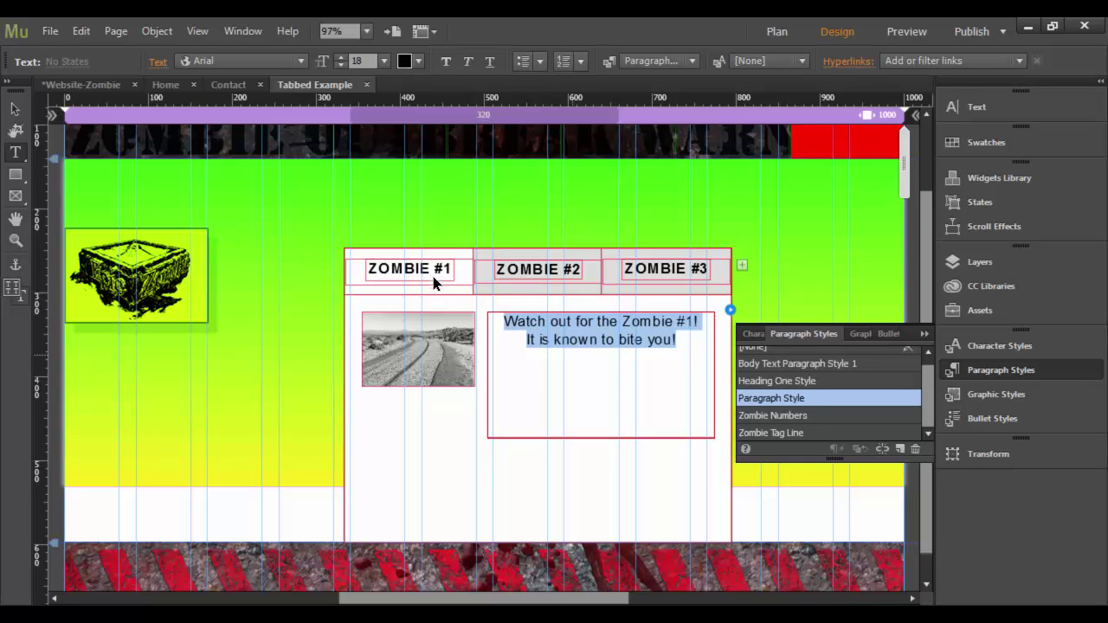
left_click(547, 274)
Paste the warning over the ZOMBIE #2 tab's Mauris sit amet heading and text.
left_click(17, 108)
left_click(509, 275)
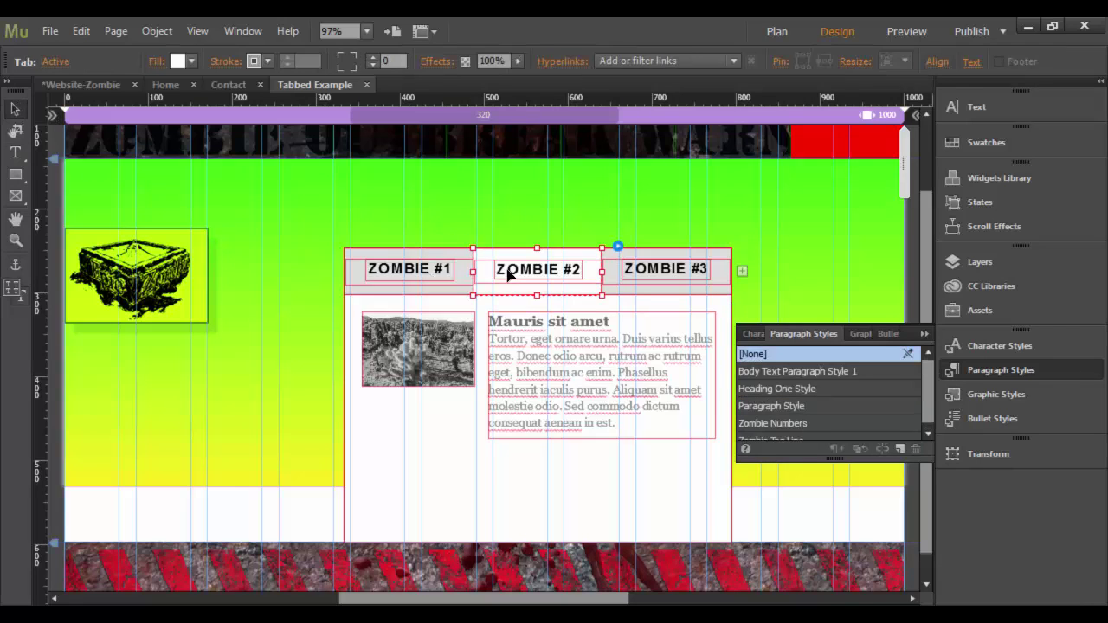
left_click(621, 428)
left_click(621, 428)
triple_click(617, 424)
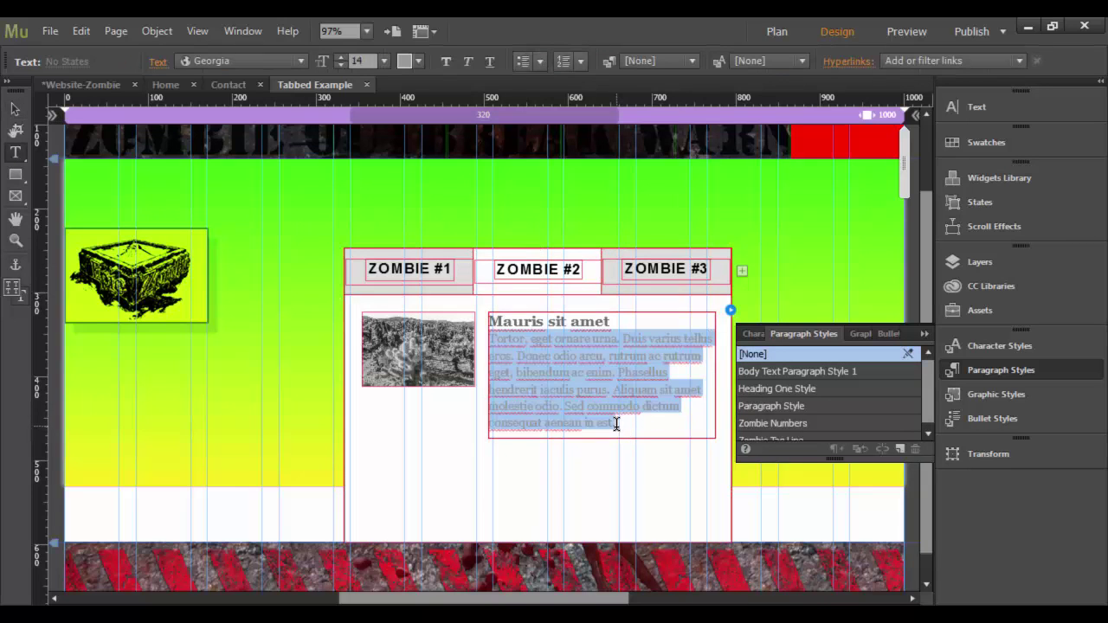
left_click_drag(617, 424, 465, 314)
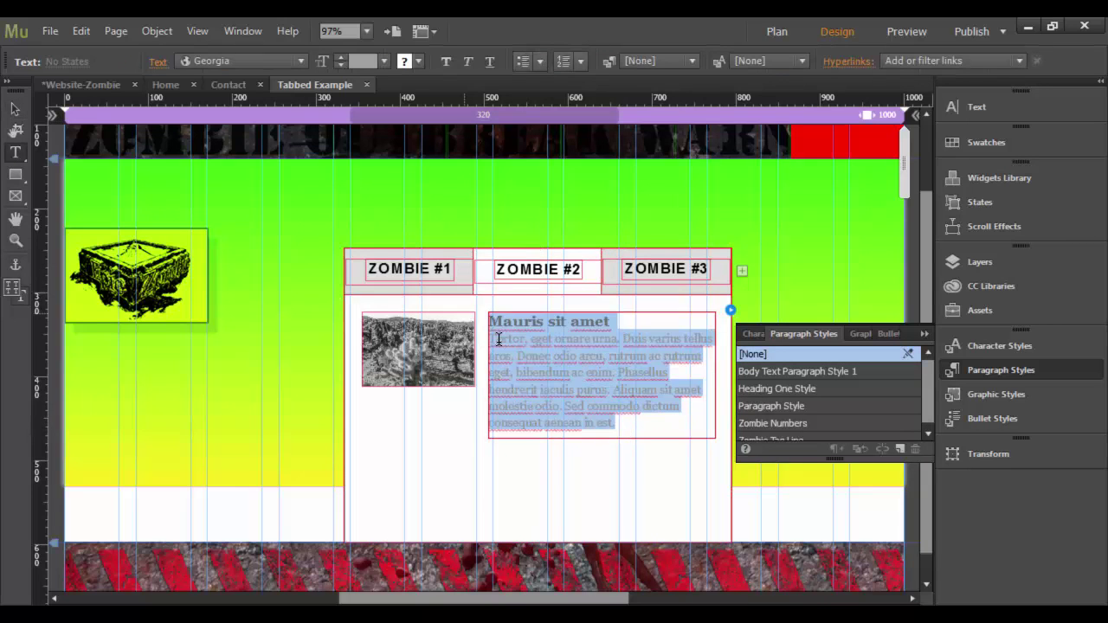
key("ctrl+v")
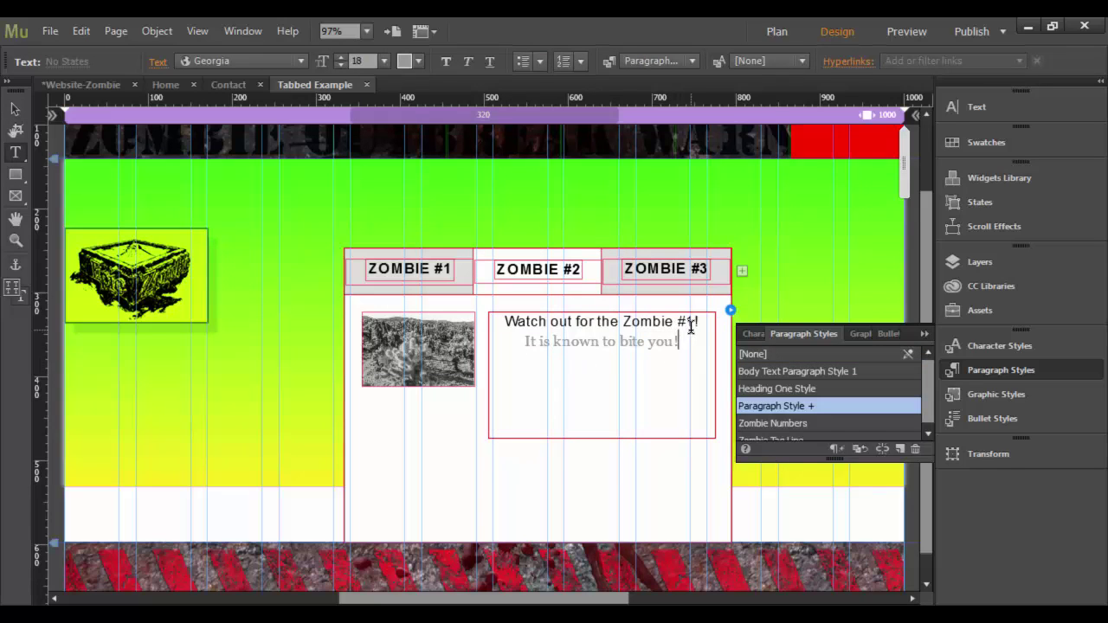
Change the pasted text to Zombie #2 and apply Paragraph Style.
left_click_drag(696, 321, 688, 320)
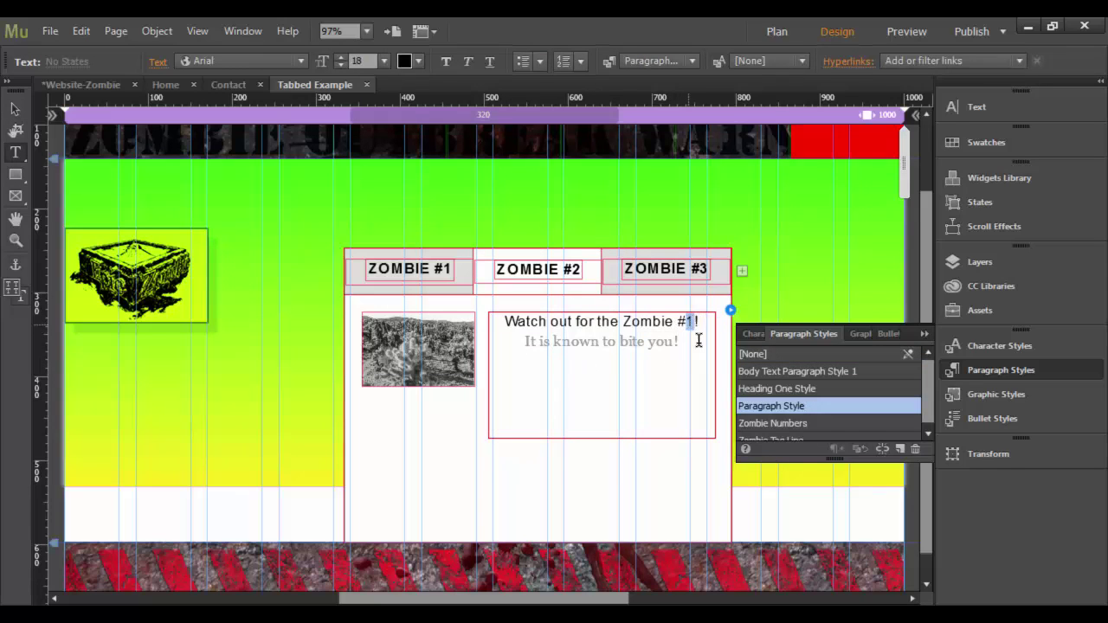
type("2")
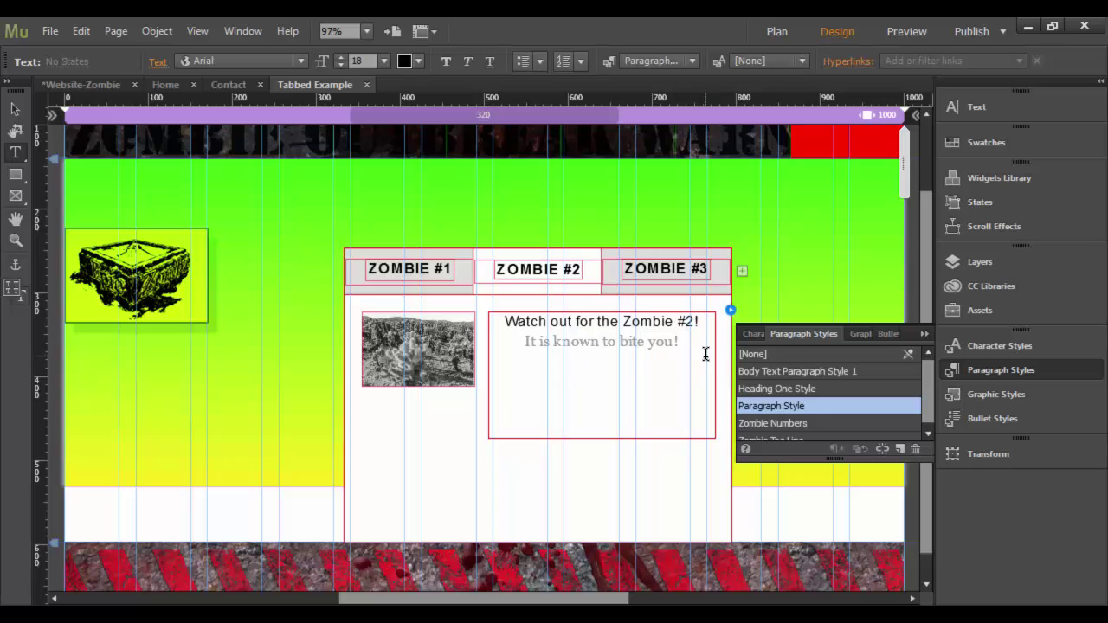
left_click_drag(703, 353, 492, 322)
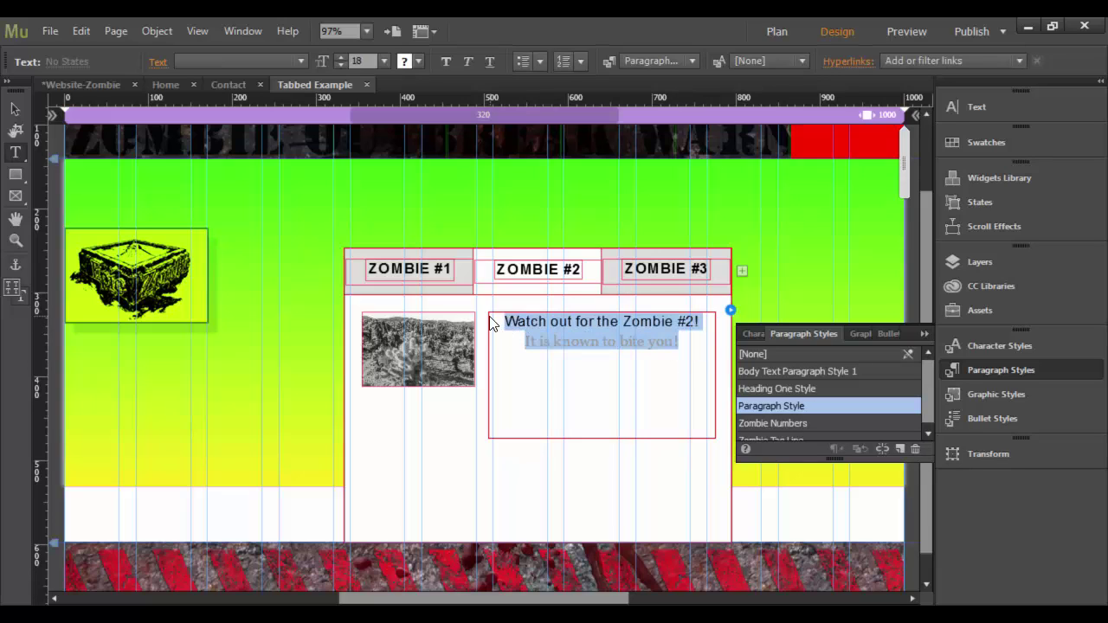
left_click(784, 406)
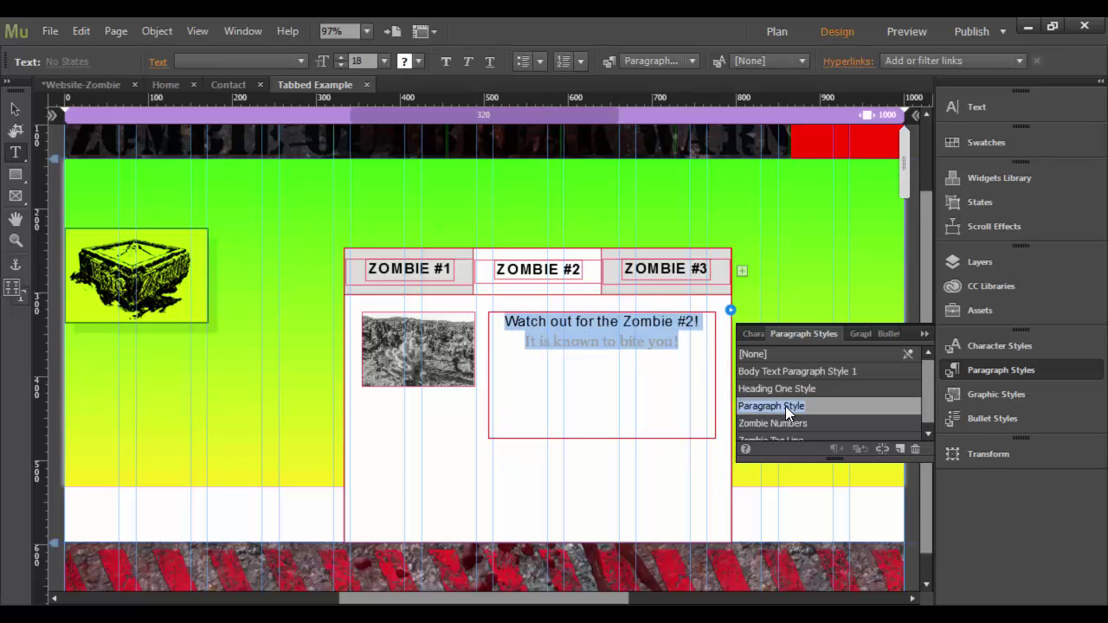
Switch between the ZOMBIE #1 and ZOMBIE #2 tabs to check their content.
left_click(14, 110)
left_click(403, 271)
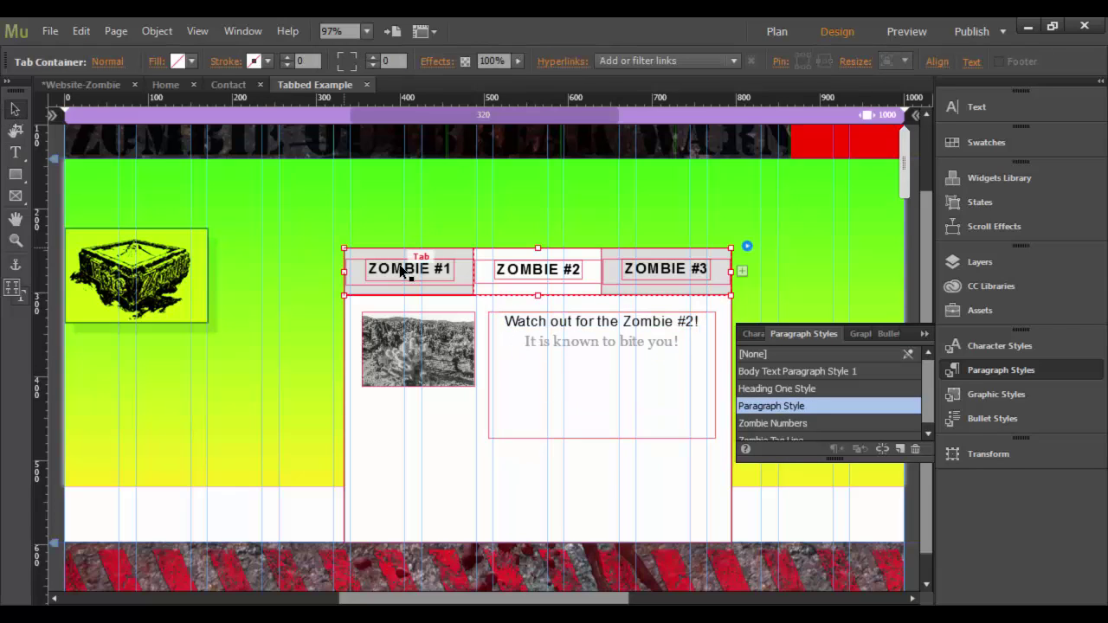
left_click(519, 274)
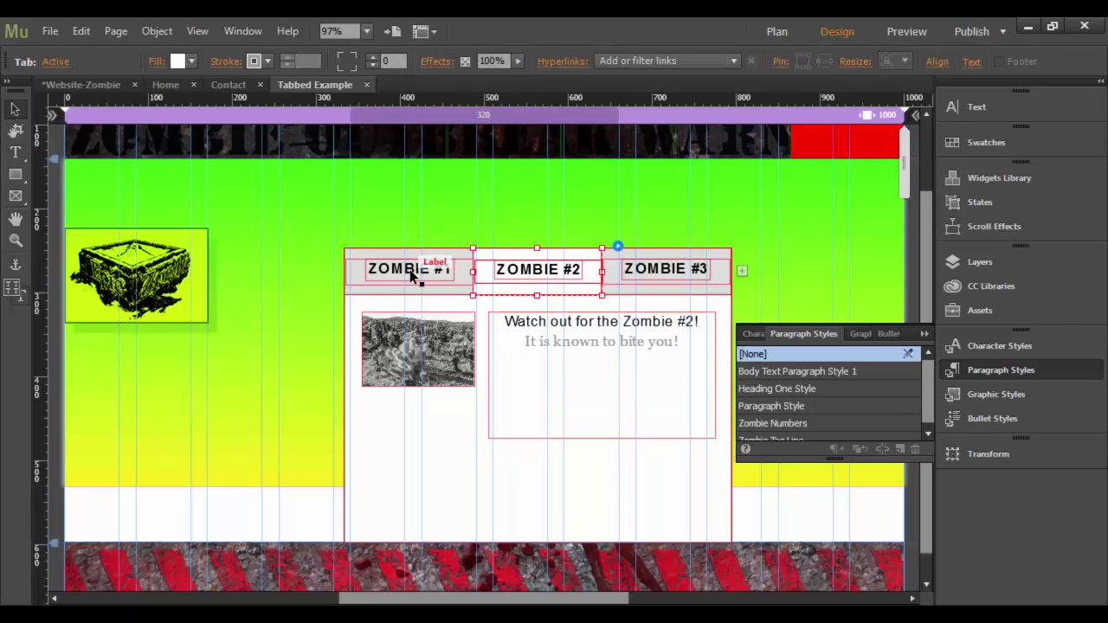
left_click(411, 275)
left_click(528, 277)
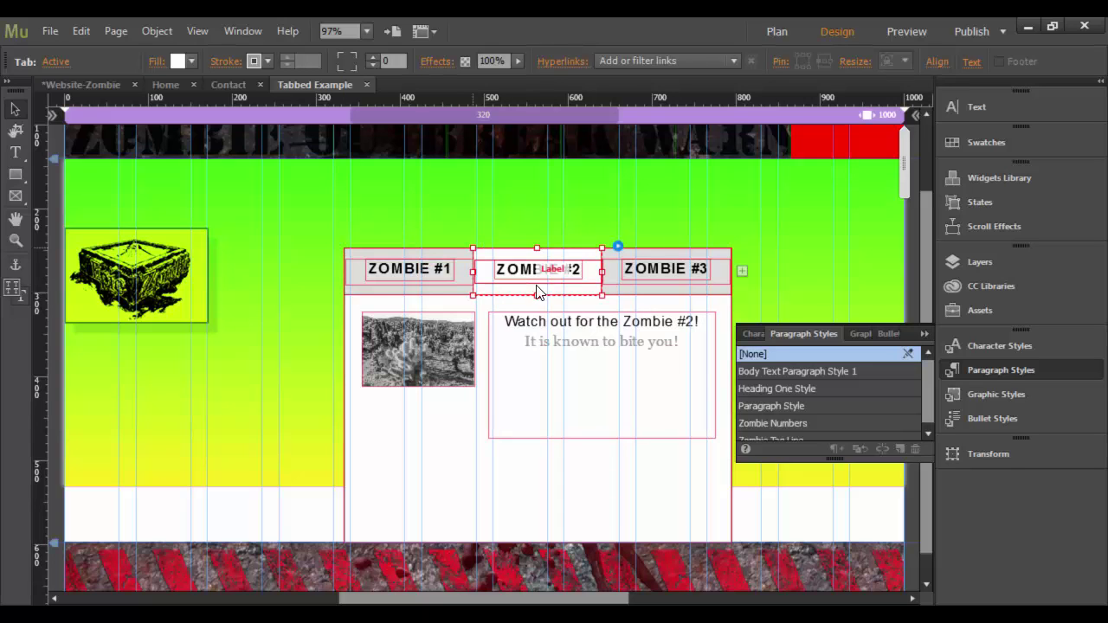
left_click(689, 348)
Turn the Zombie #2 line 'It is known to bite you!' black and redefine the paragraph style to match.
left_click(686, 346)
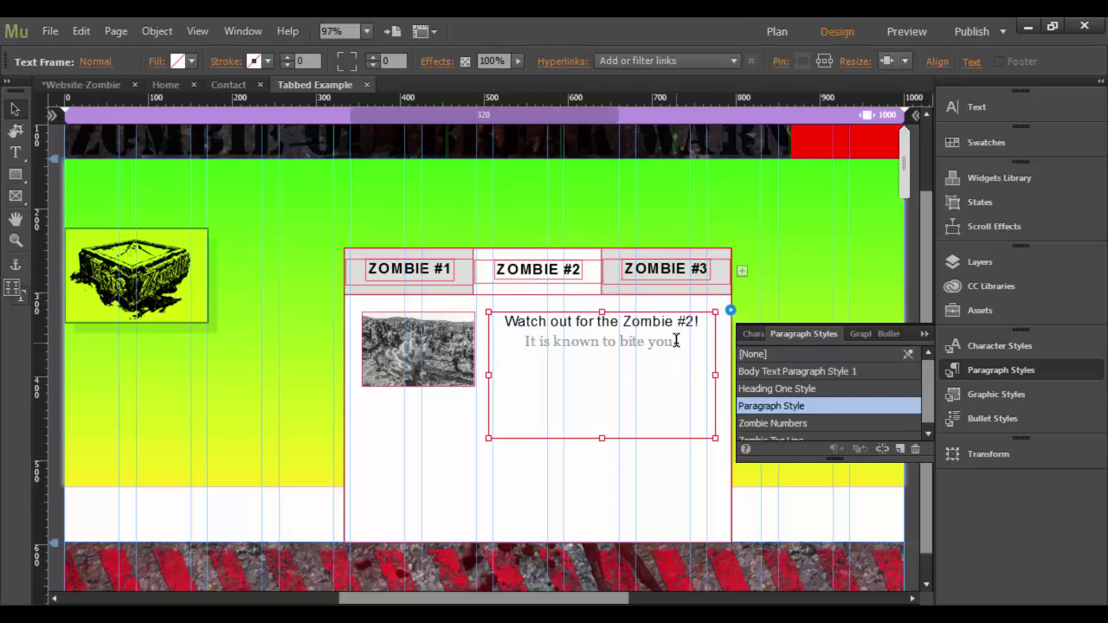
triple_click(680, 342)
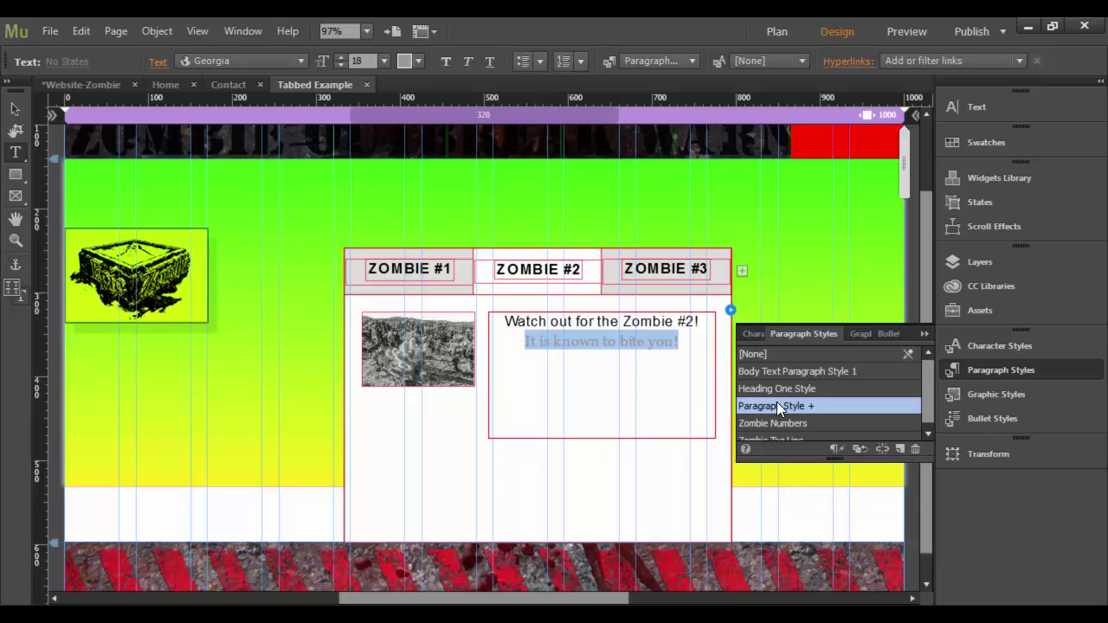
mouse_move(927, 395)
left_mouse_down()
mouse_move(928, 423)
mouse_move(926, 382)
mouse_move(923, 417)
left_mouse_up()
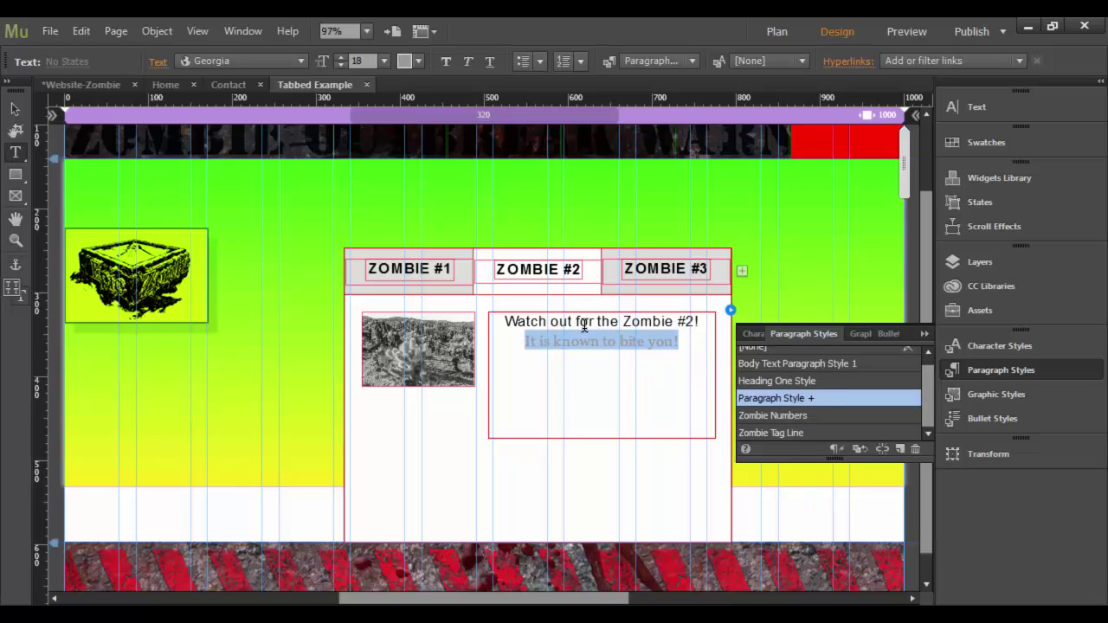
left_click(422, 60)
left_click(649, 84)
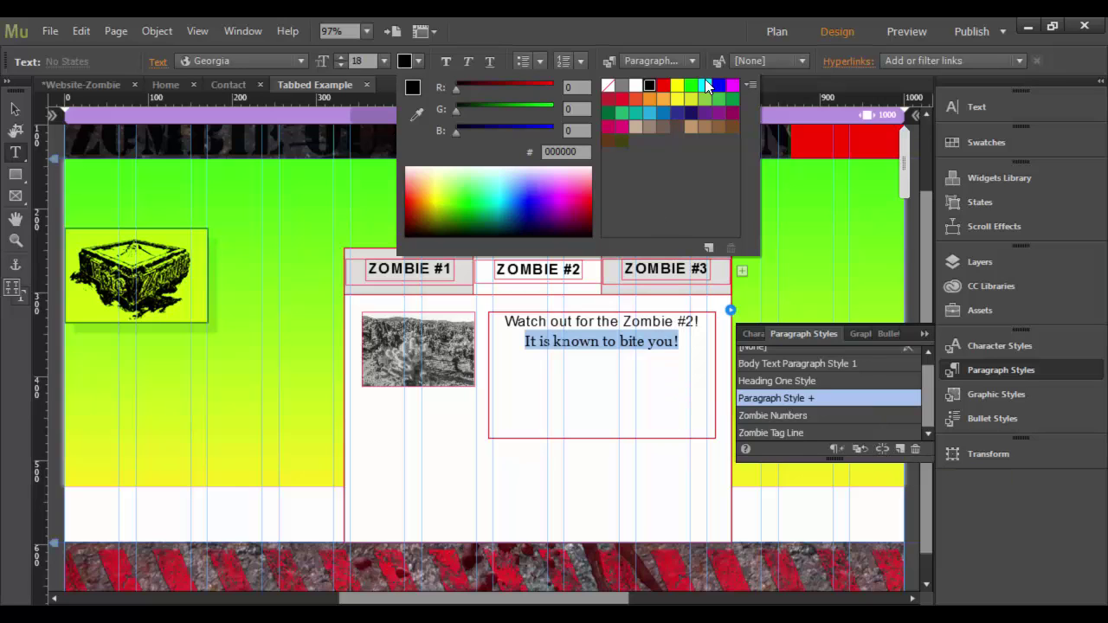
left_click(706, 55)
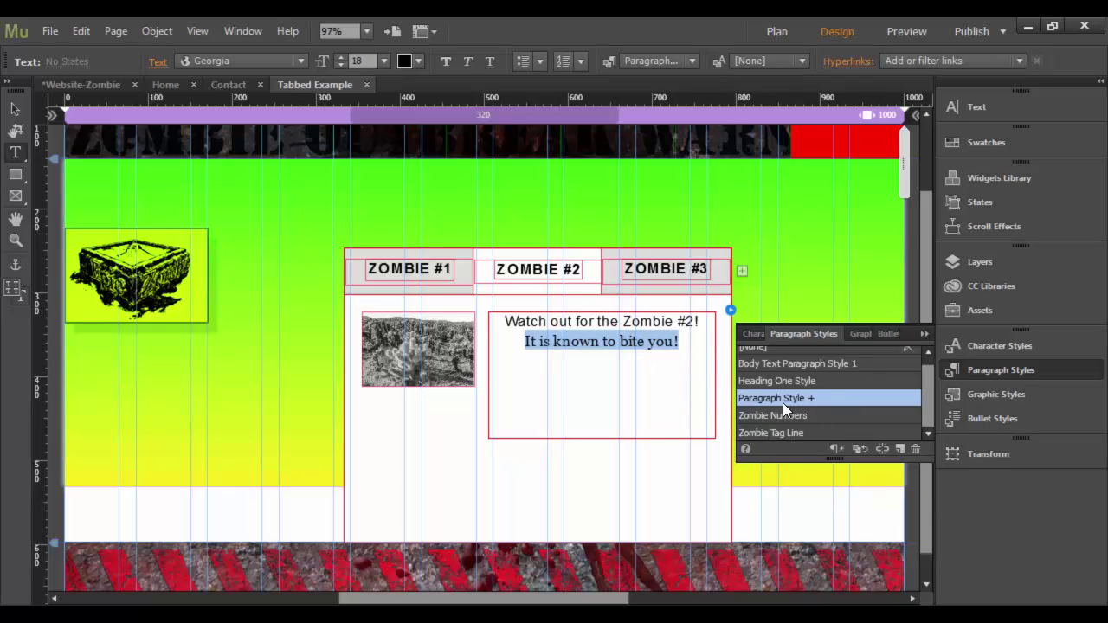
left_click(861, 449)
left_click(610, 404)
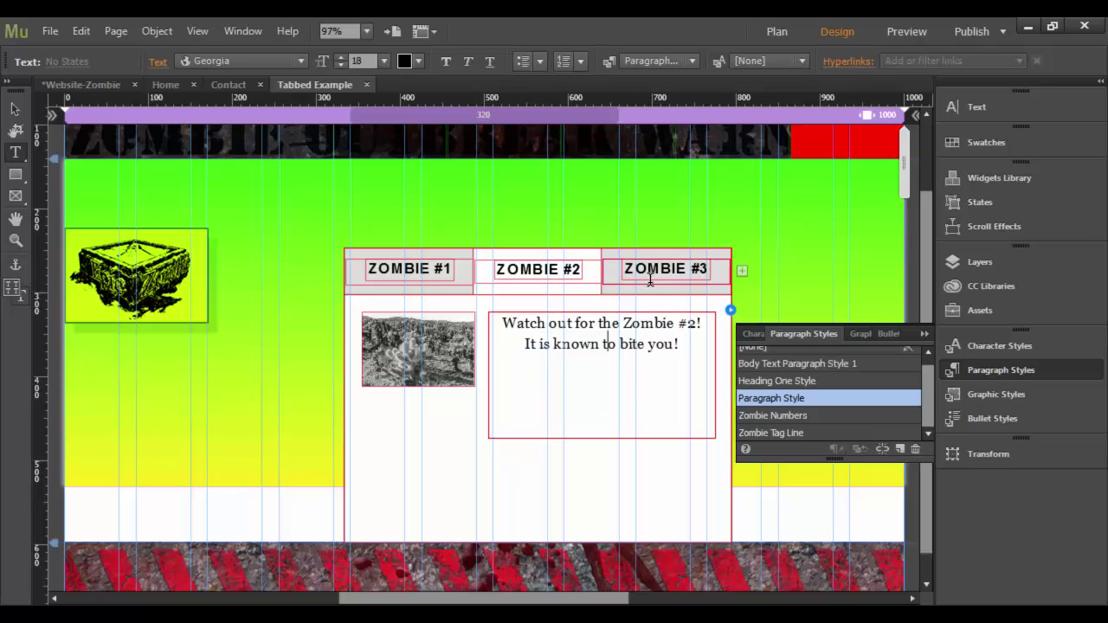
On the ZOMBIE #3 tab, replace the placeholder text with the copied Zombie warning.
left_click(17, 108)
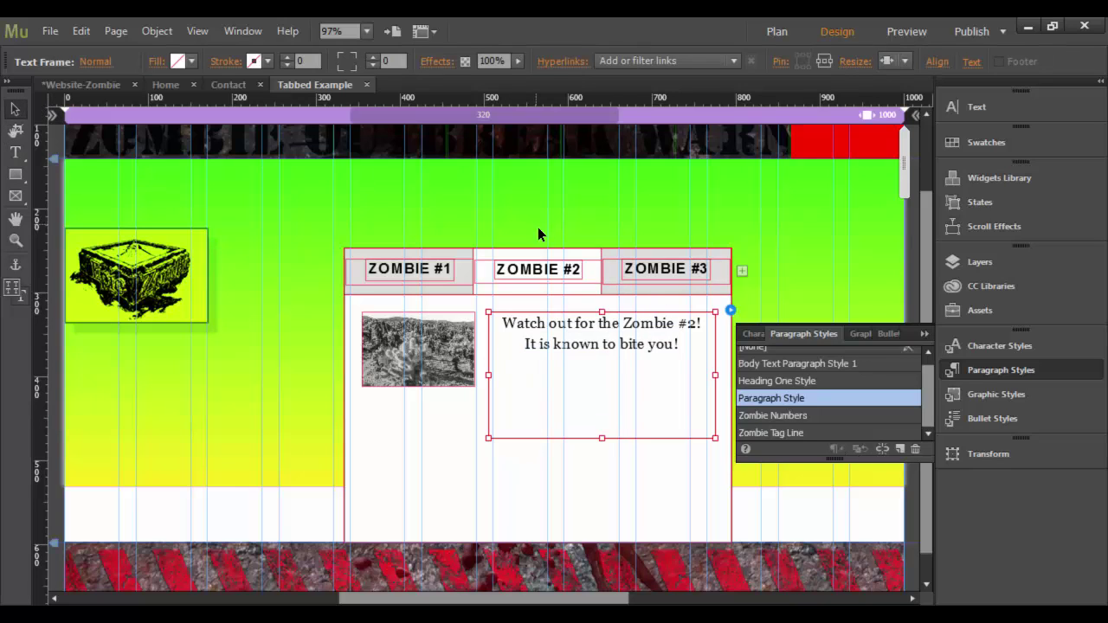
left_click(622, 279)
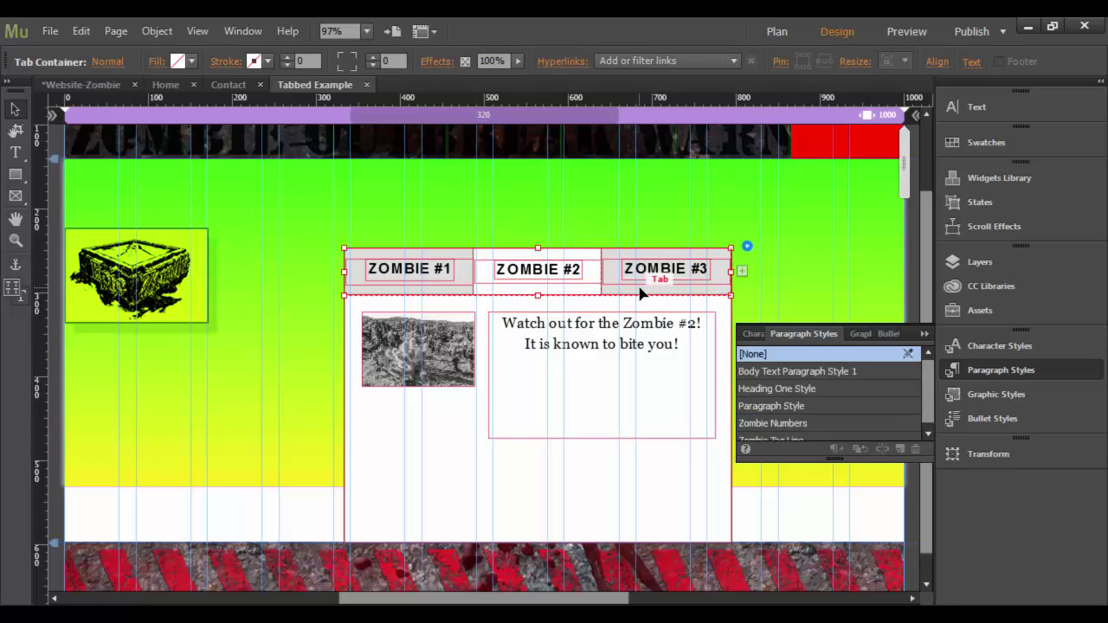
left_click(639, 291)
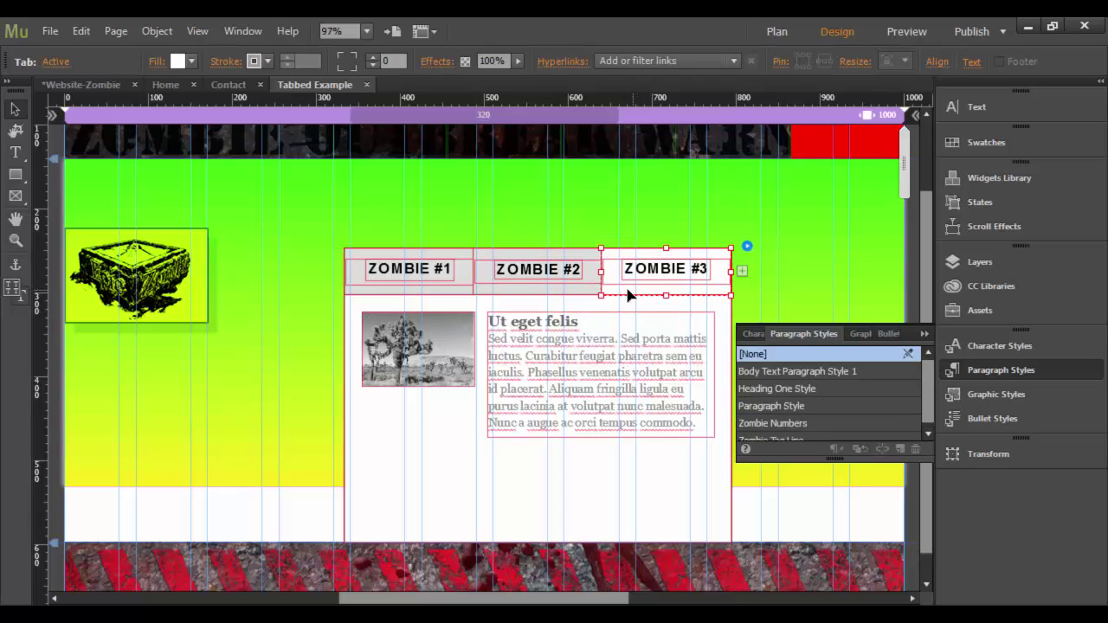
left_click(560, 284)
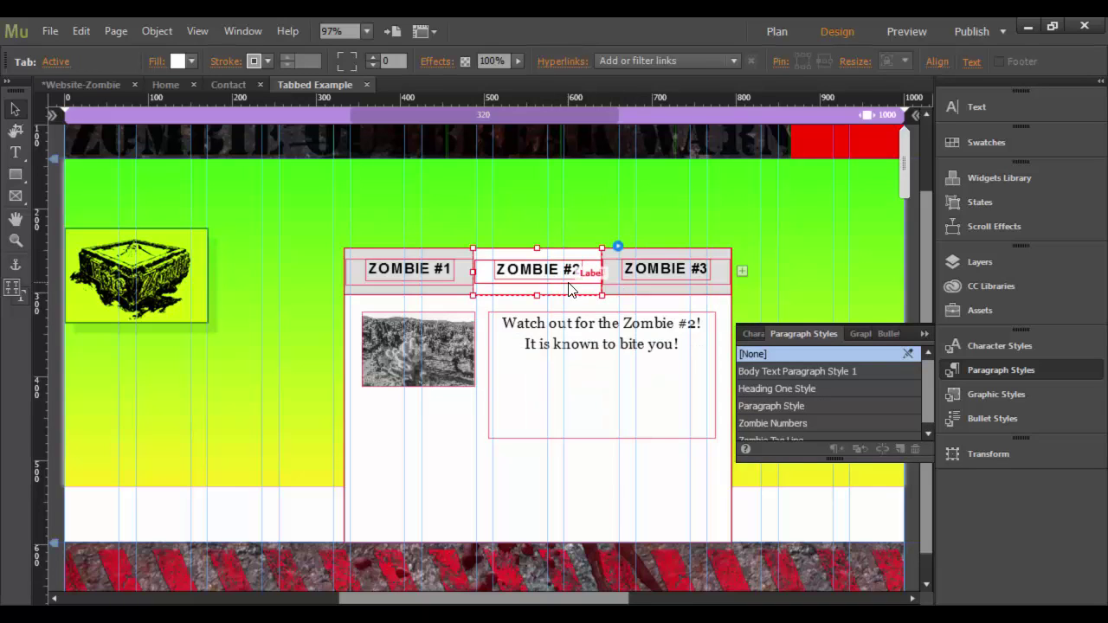
left_click(635, 289)
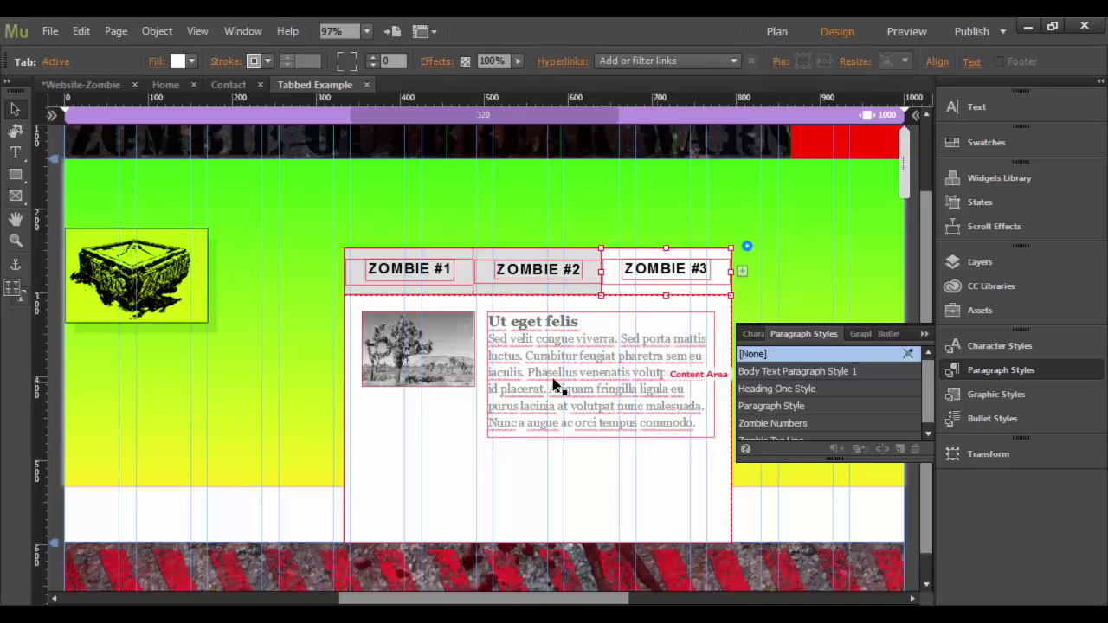
left_click(698, 426)
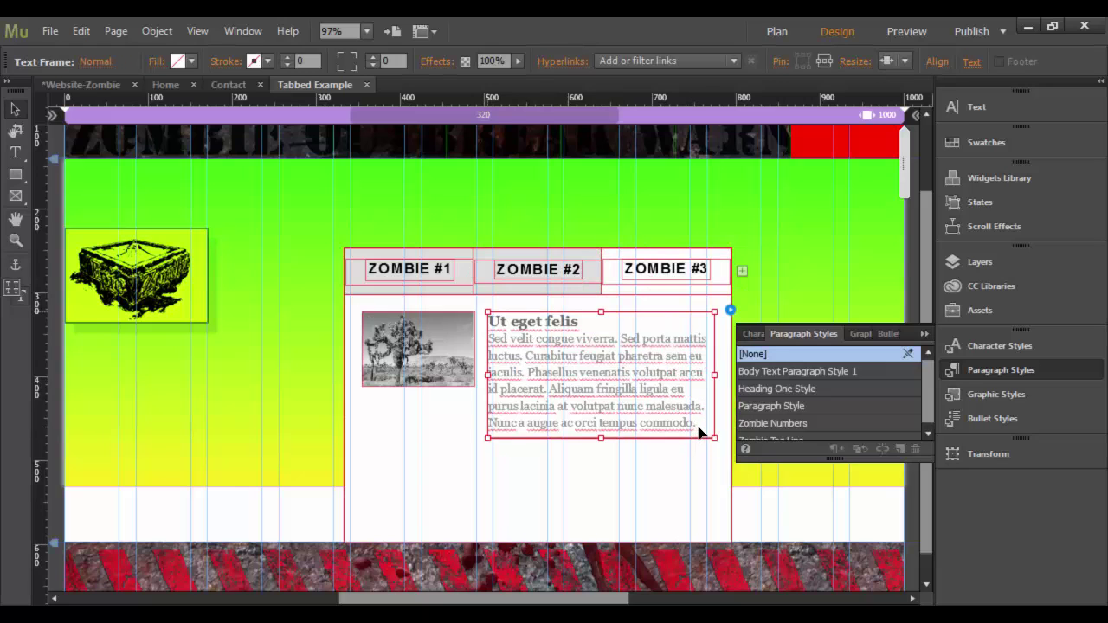
double_click(503, 331)
left_click_drag(490, 322, 706, 430)
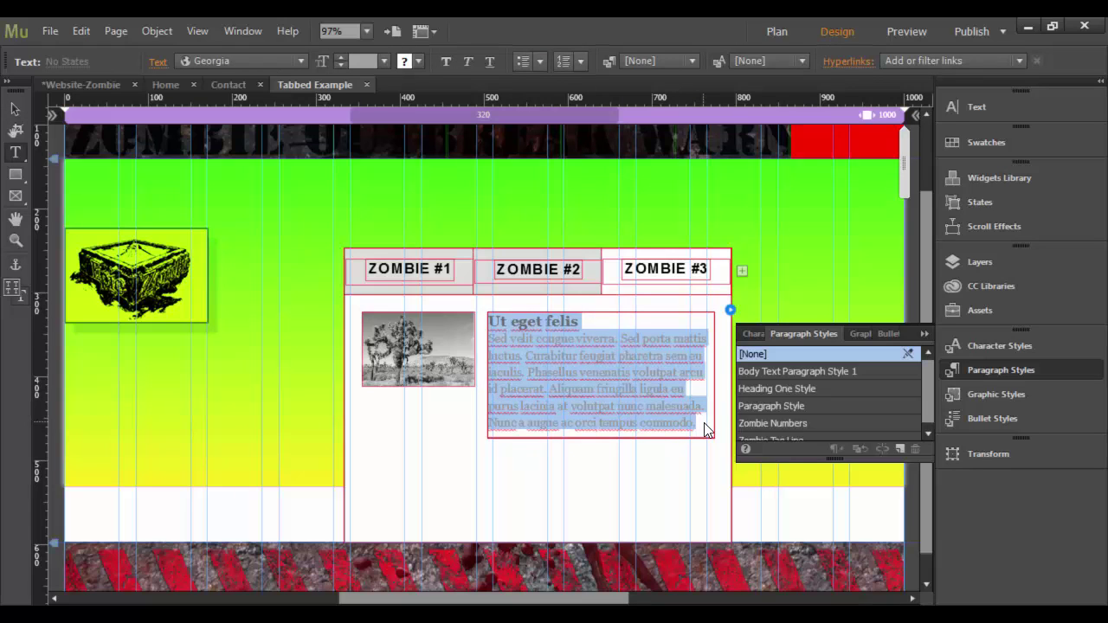
type("Watch out for the Zombie #1! It is known to bite you!")
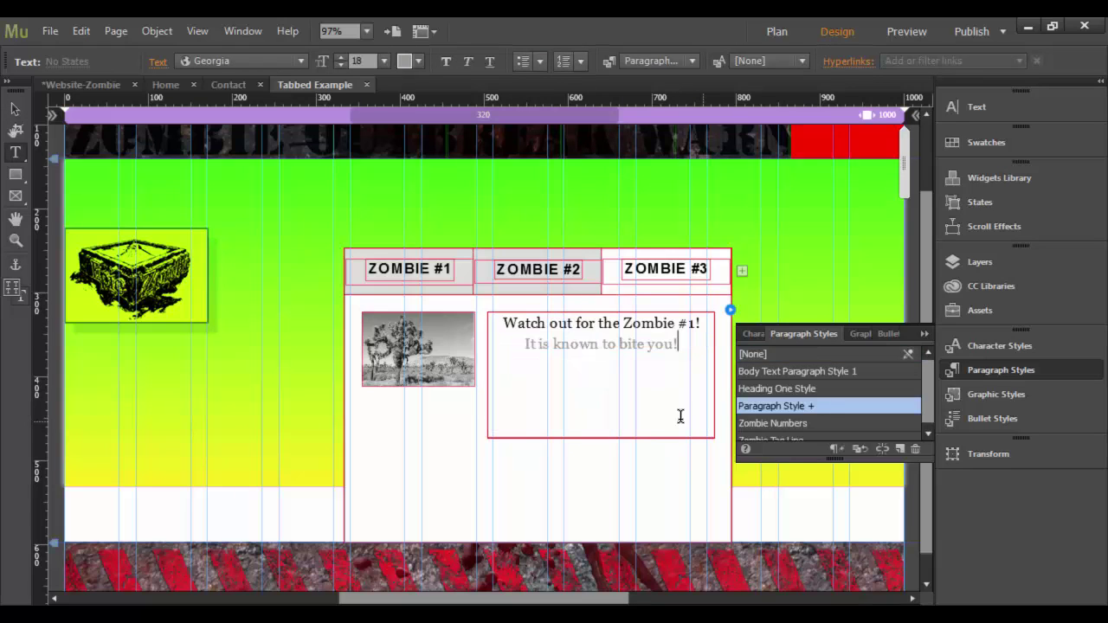
Change 'Zombie #1' to 'Zombie #3' and make the second line black.
double_click(692, 323)
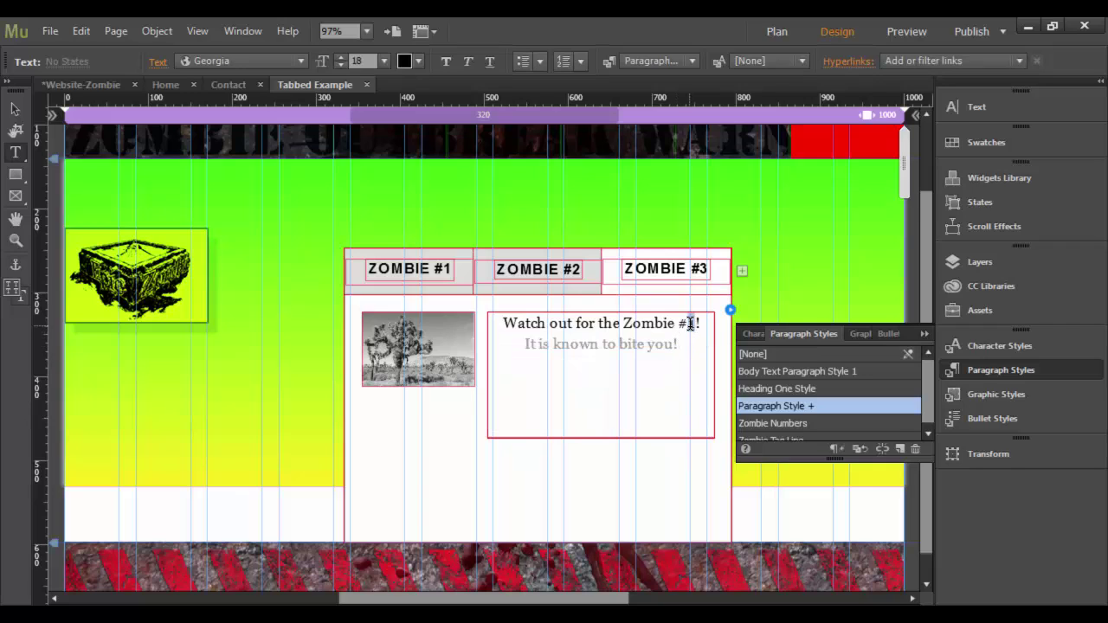
type("3")
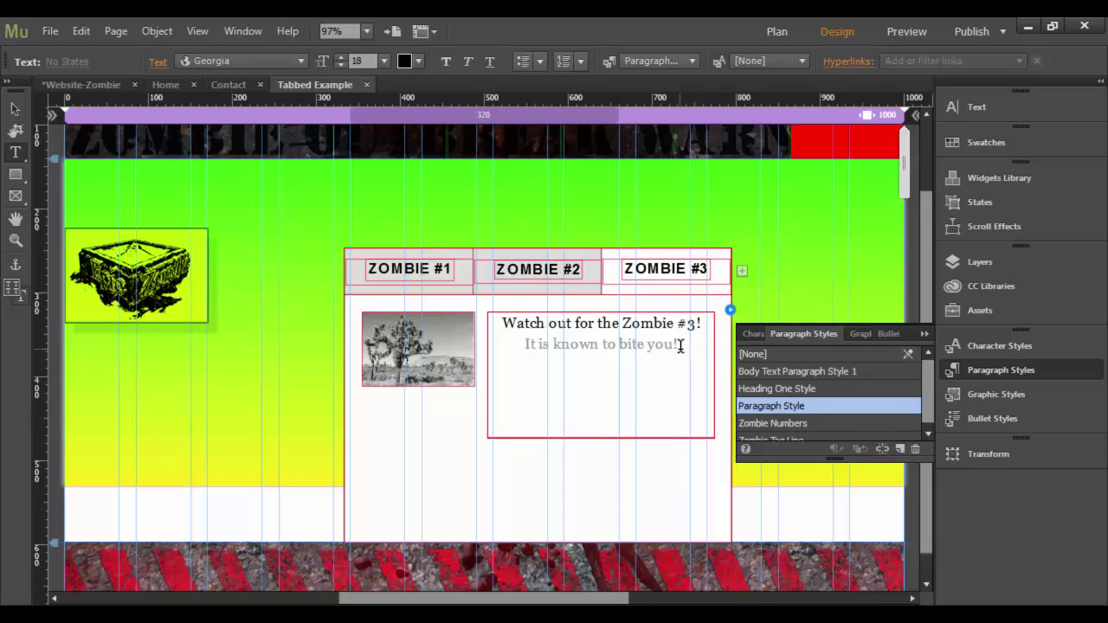
left_click_drag(680, 347, 521, 357)
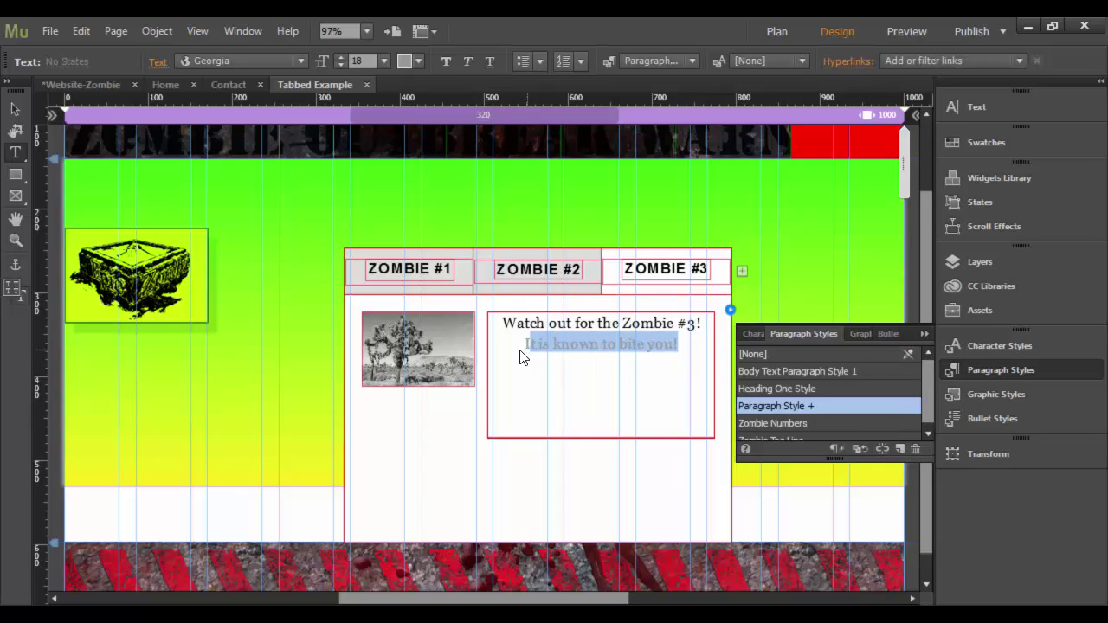
left_click(419, 61)
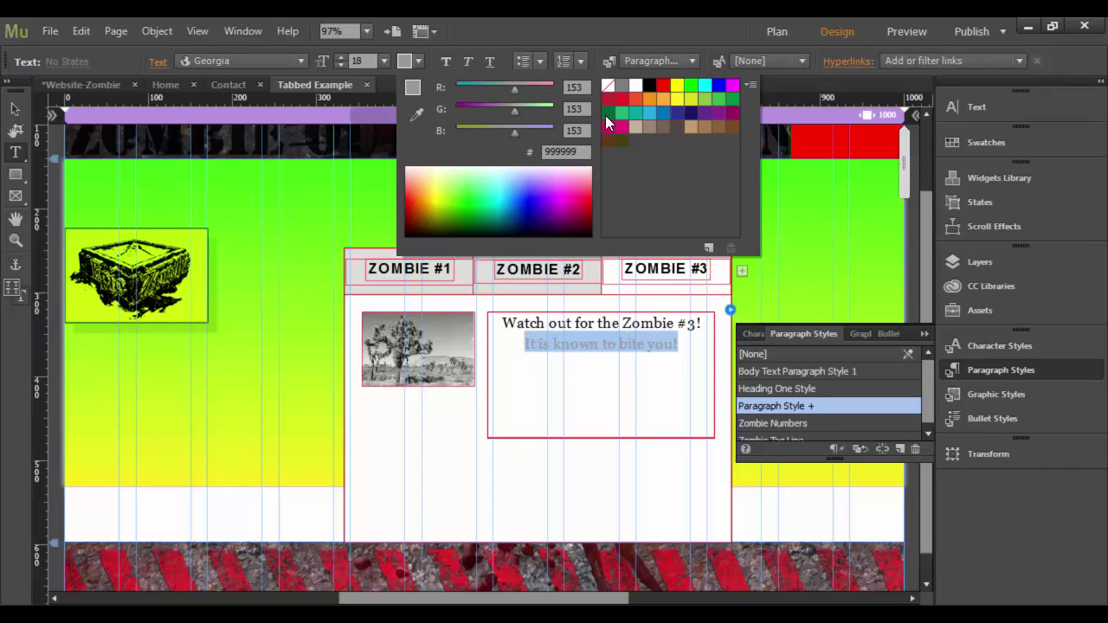
left_click(648, 85)
Review the ZOMBIE #1, #2 and #3 tabs and select the Zombie #1 image.
left_click(509, 270)
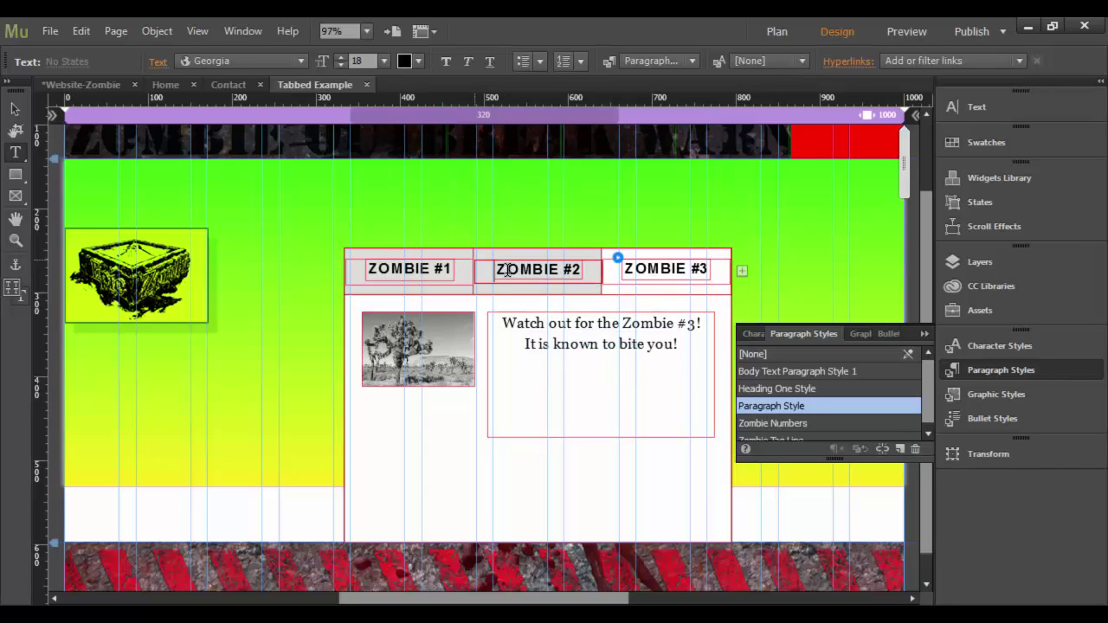
left_click(15, 110)
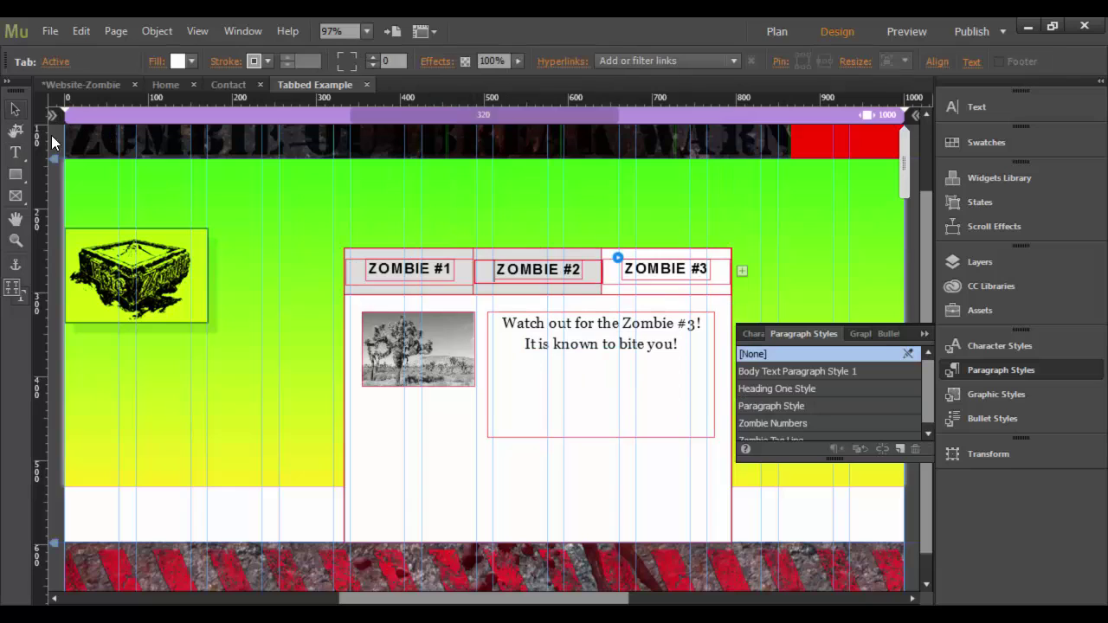
left_click(428, 291)
left_click(515, 292)
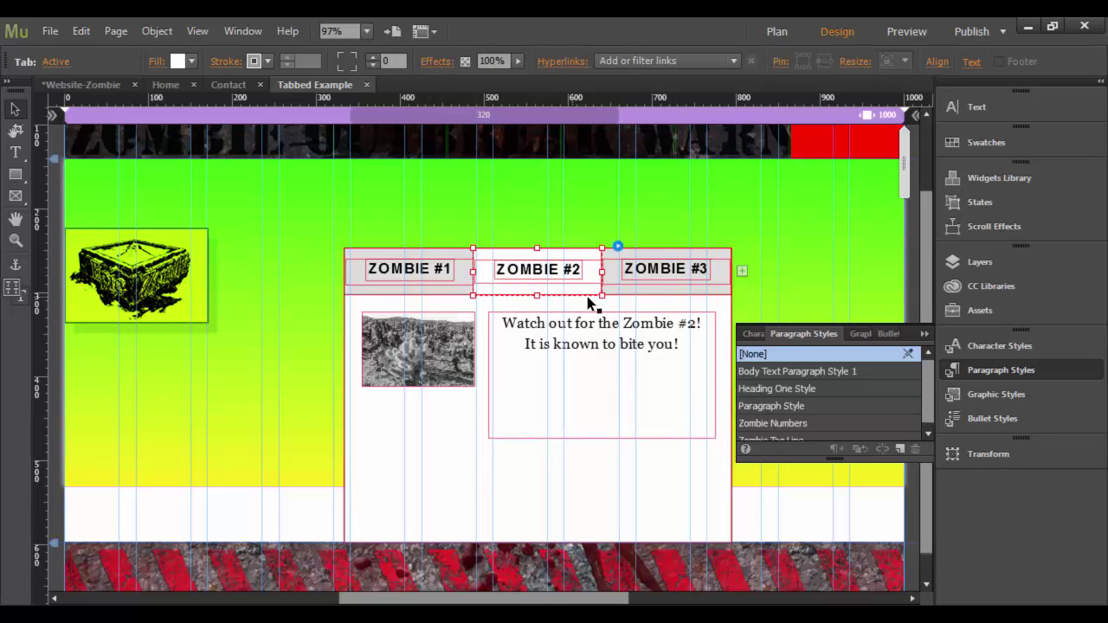
left_click(633, 286)
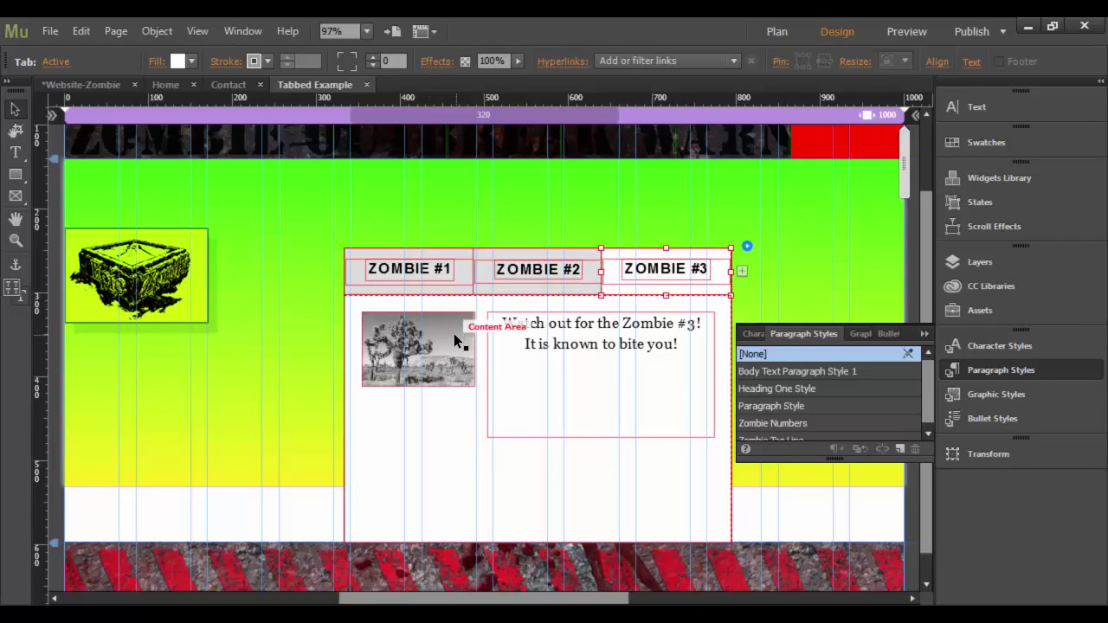
left_click(407, 279)
left_click(433, 374)
left_click(413, 362)
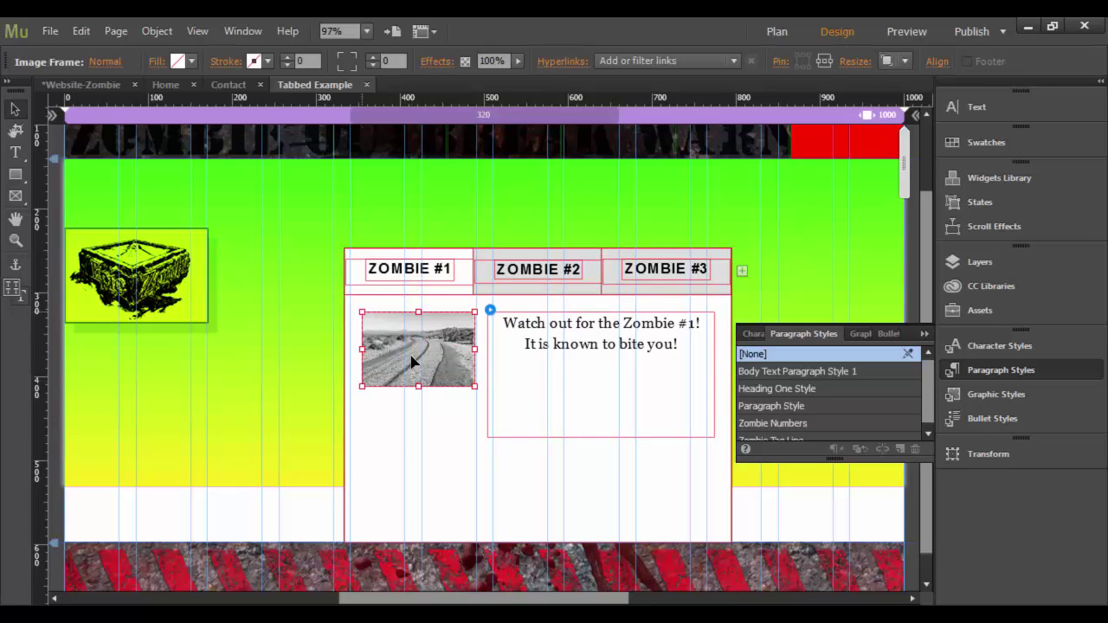
Visit the Home page via Plan view, then return to Tabbed Example's ZOMBIE #2 tab.
left_click(60, 81)
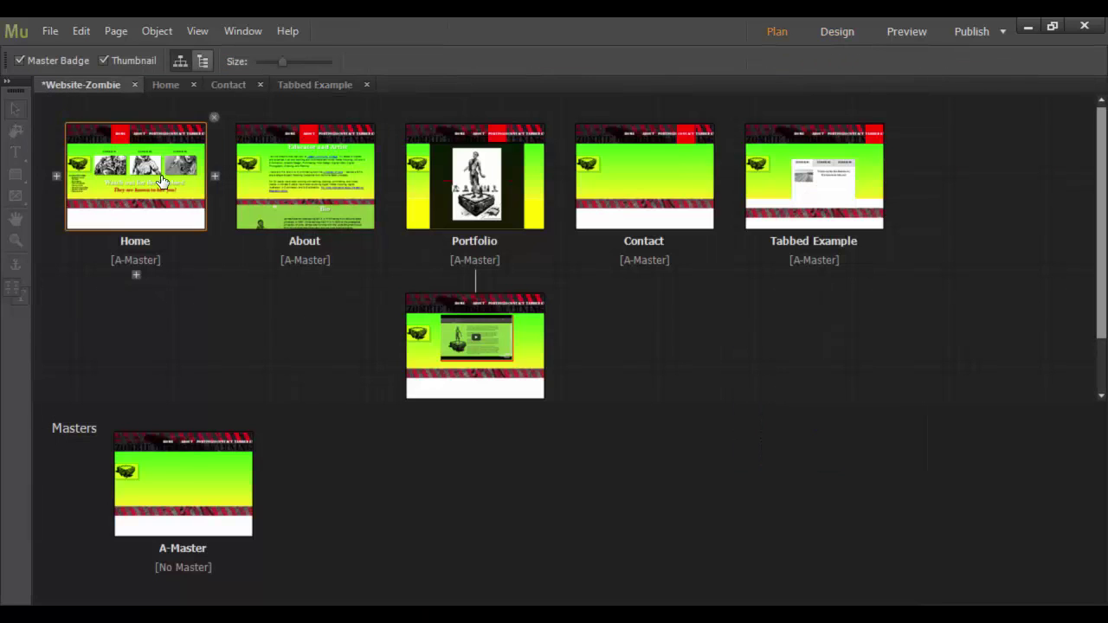
double_click(161, 180)
left_click(360, 400)
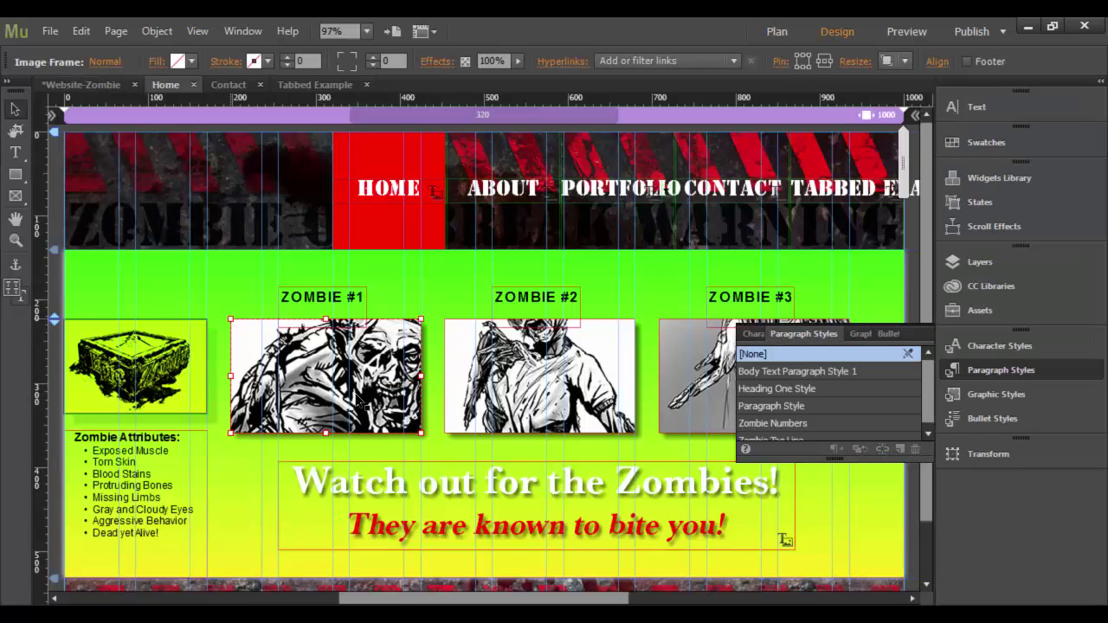
left_click(310, 83)
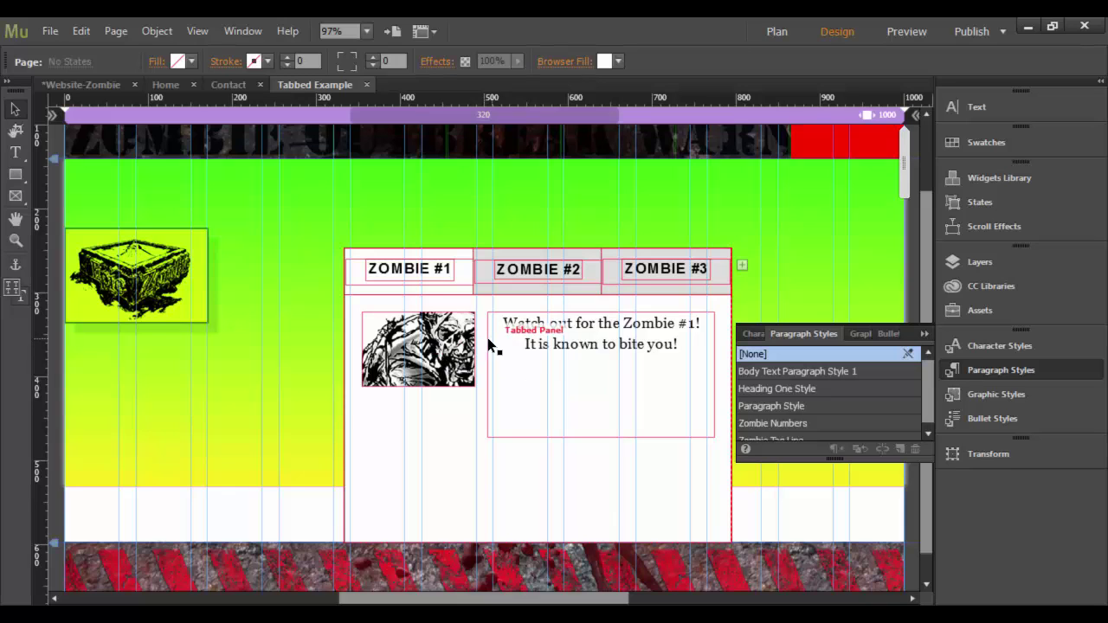
left_click(513, 273)
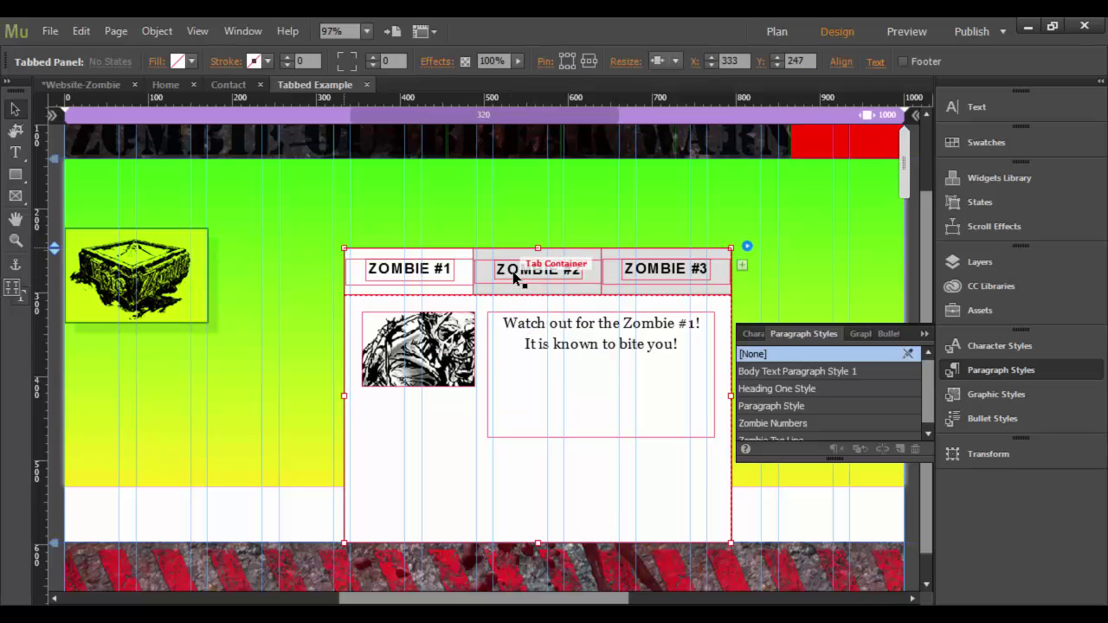
left_click(570, 288)
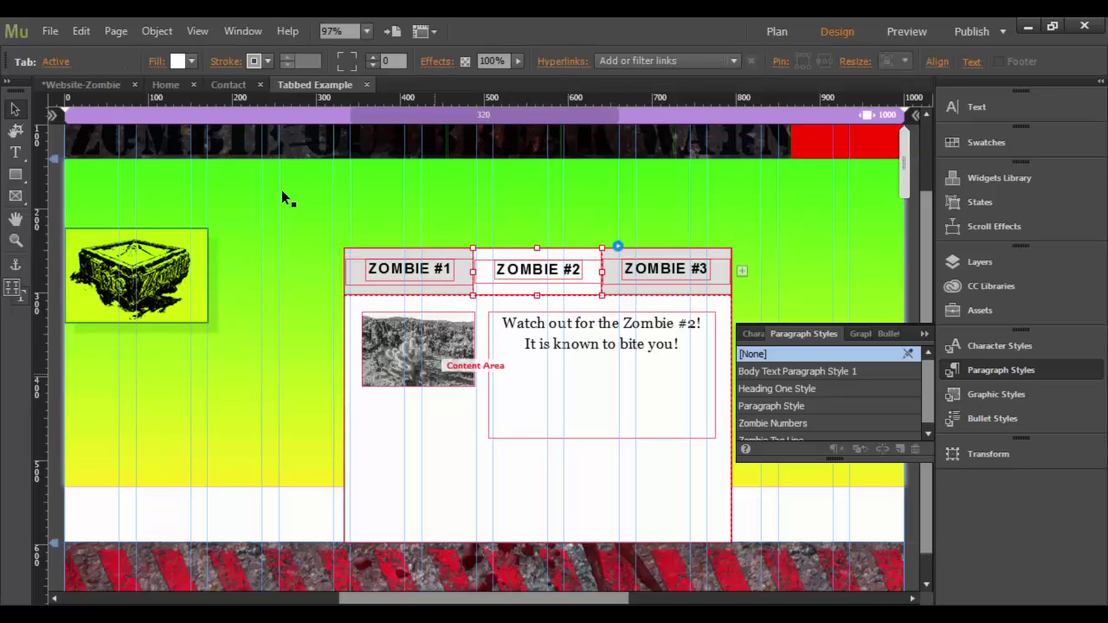
Check the Home page from Plan view and return to the Tabbed Example page.
left_click(102, 83)
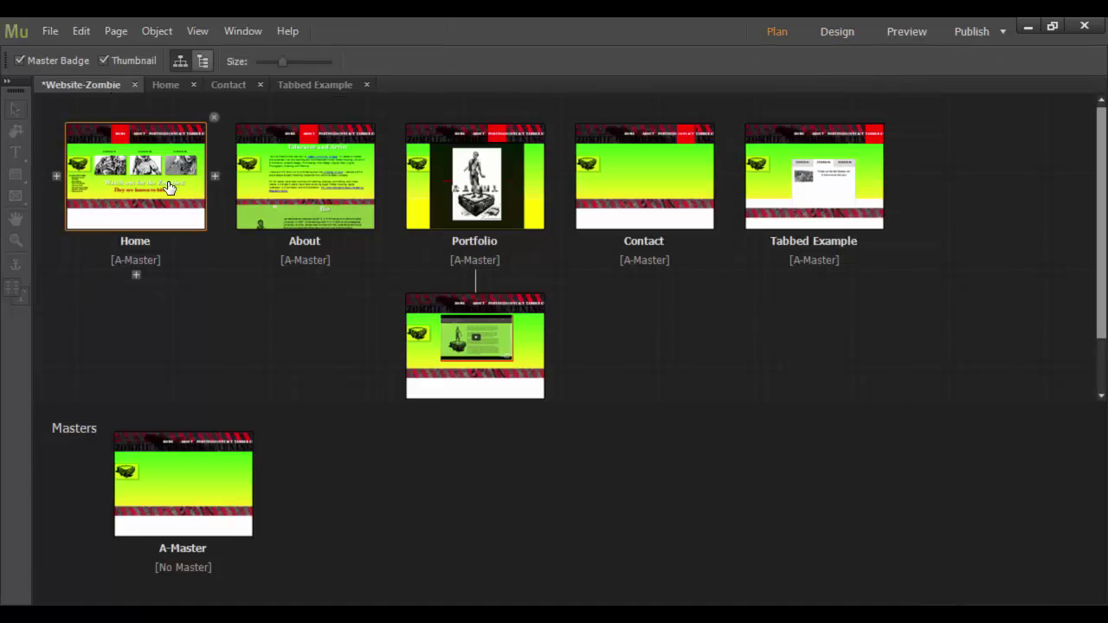
double_click(169, 188)
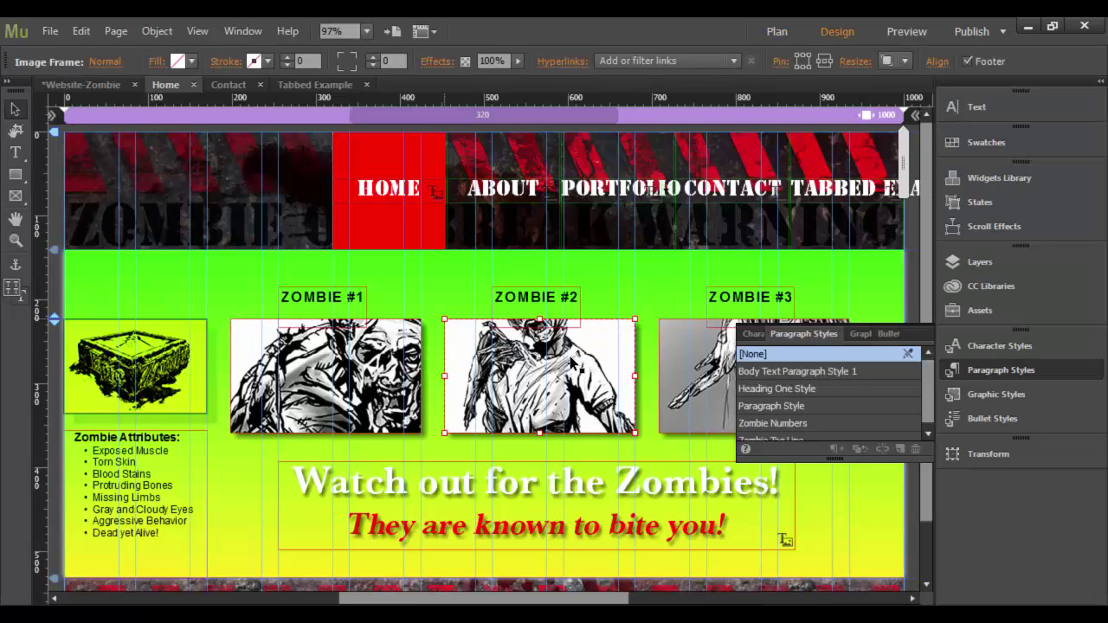
left_click(314, 86)
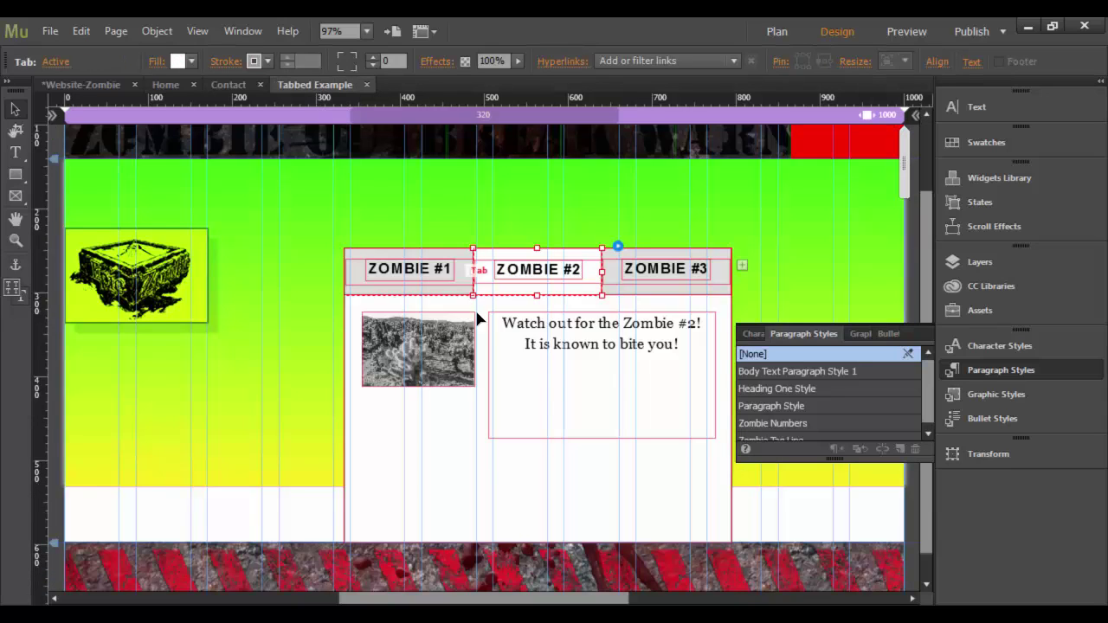
Put the zombie drawing in place of the Zombie #2 cactus photo, then open Home.
left_click(431, 352)
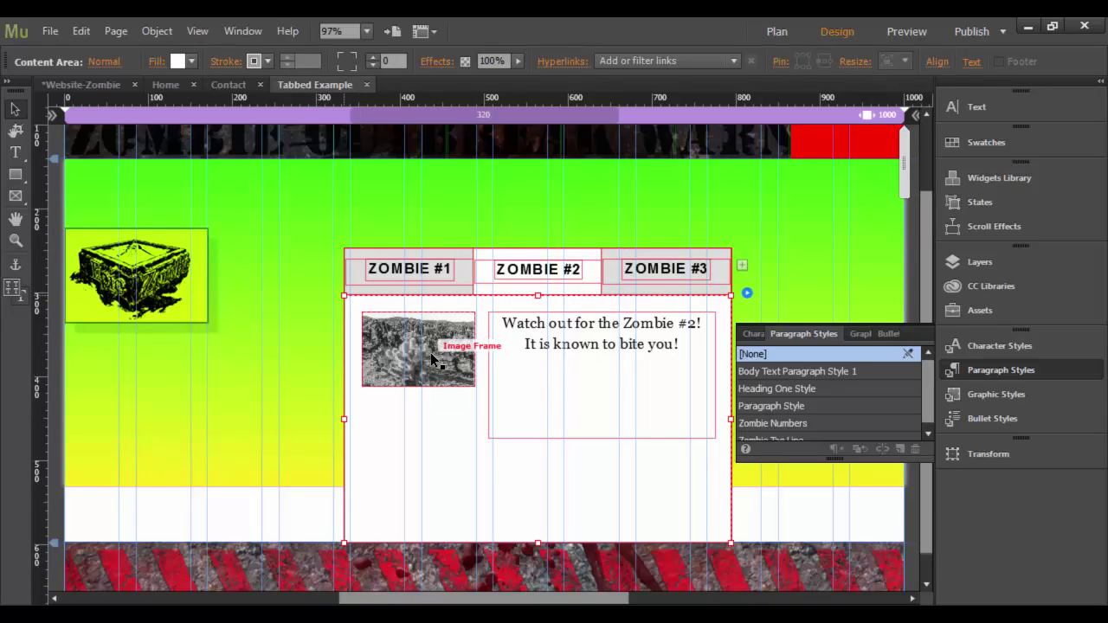
left_click(430, 364)
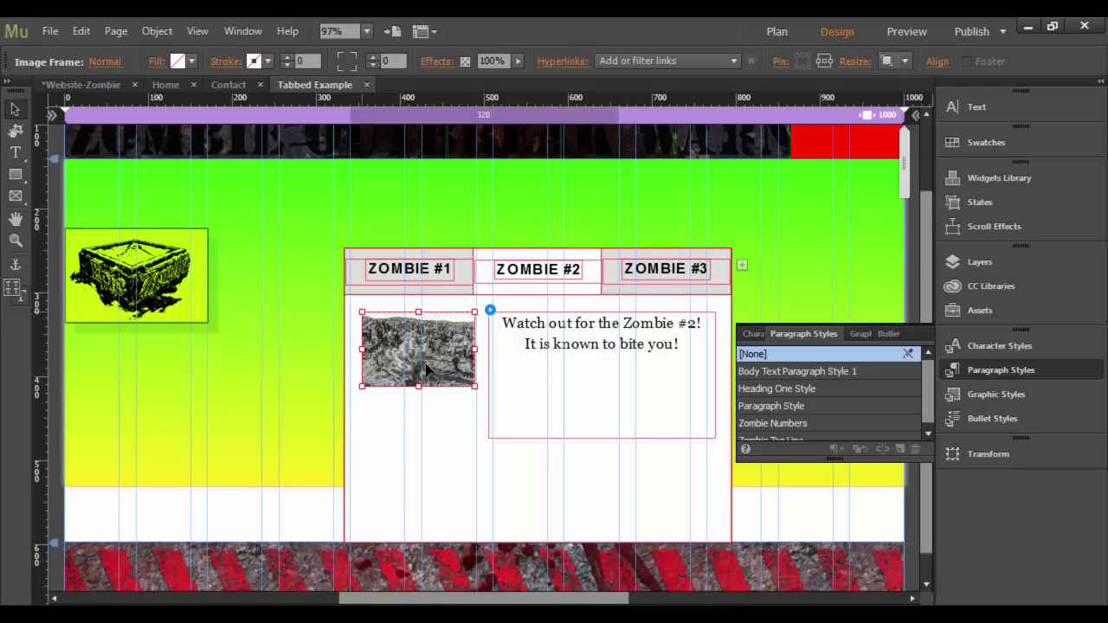
key("ctrl+z")
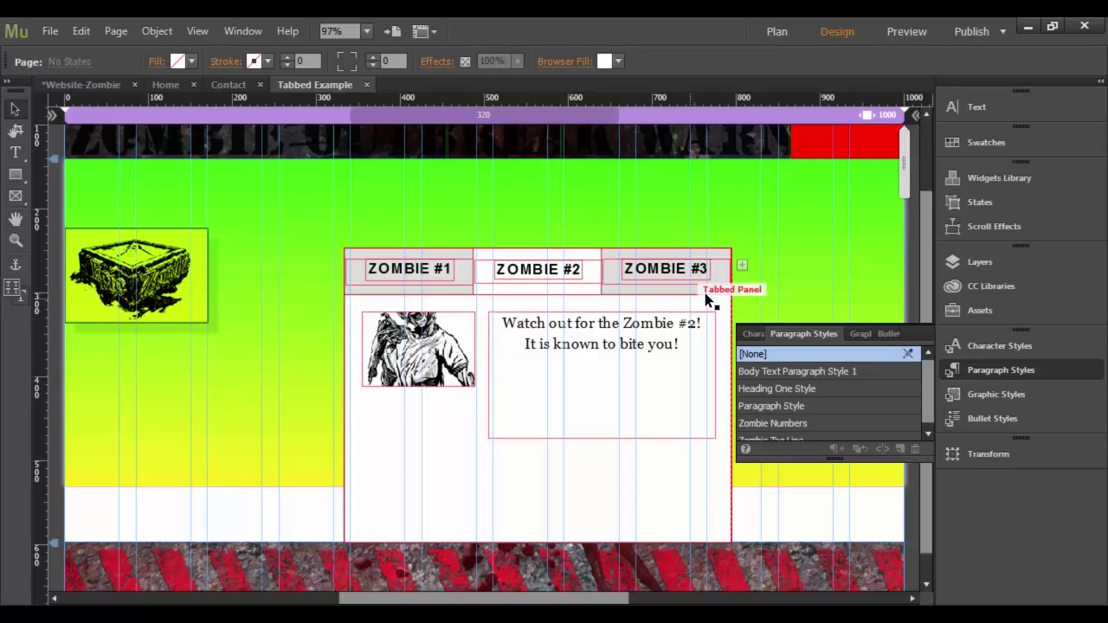
left_click(111, 87)
double_click(168, 198)
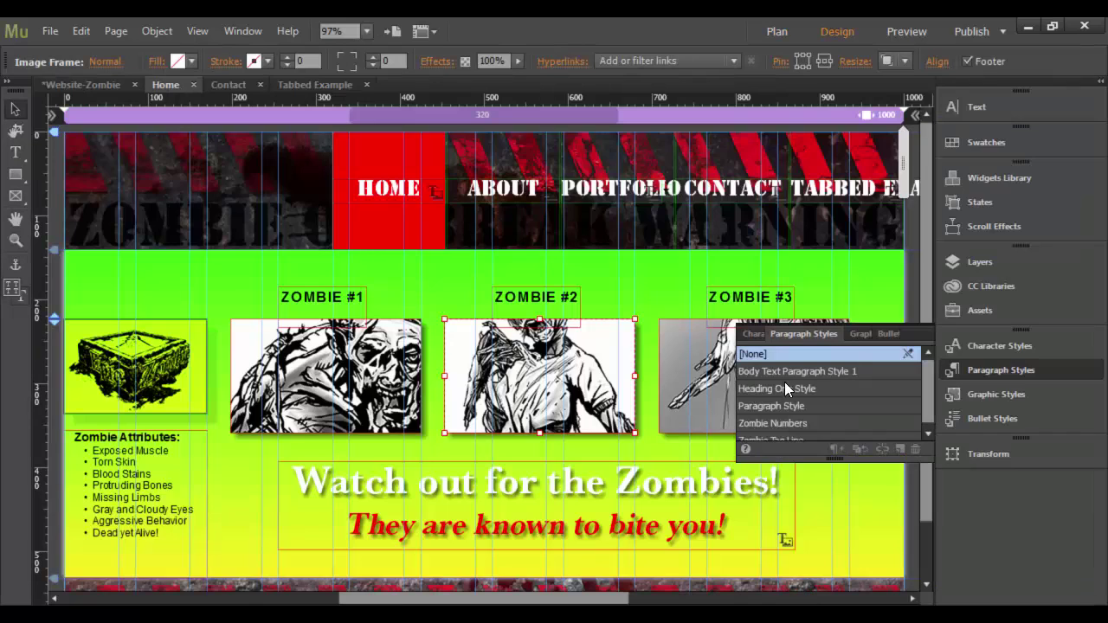
Copy Home's third zombie image and paste it over the Zombie #3 Joshua-tree photo.
left_click(695, 395)
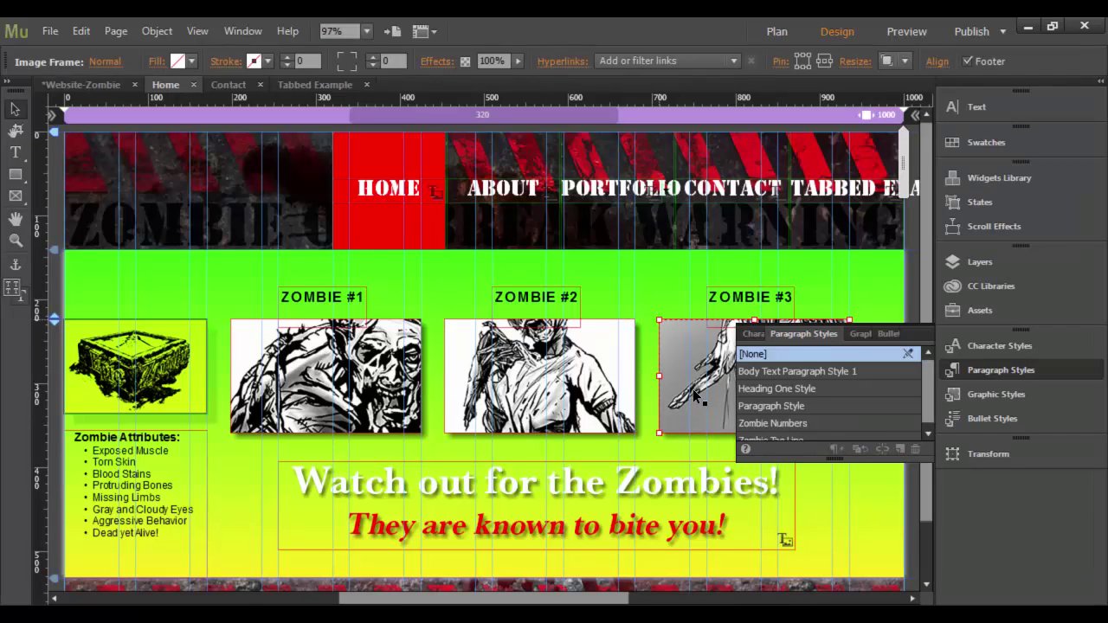
left_click(310, 85)
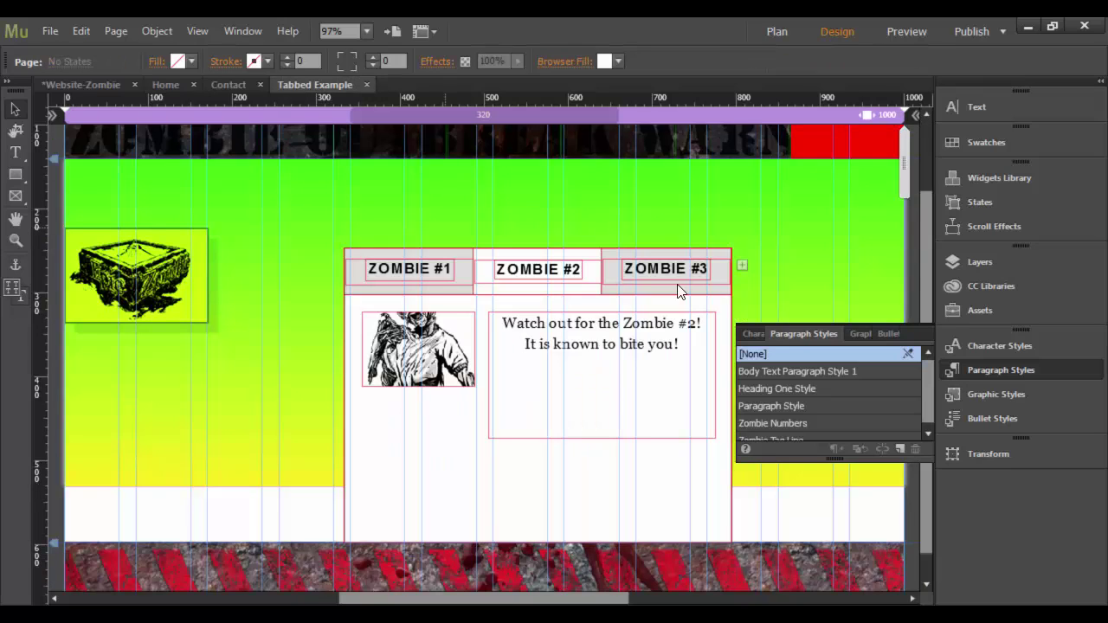
left_click(656, 290)
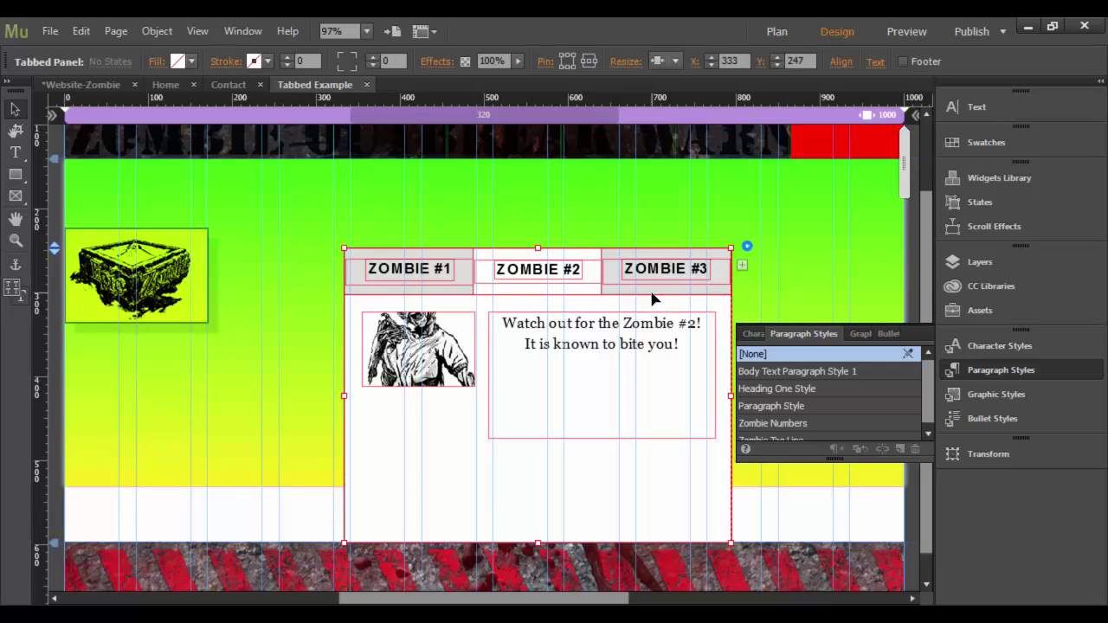
left_click(651, 295)
left_click(632, 292)
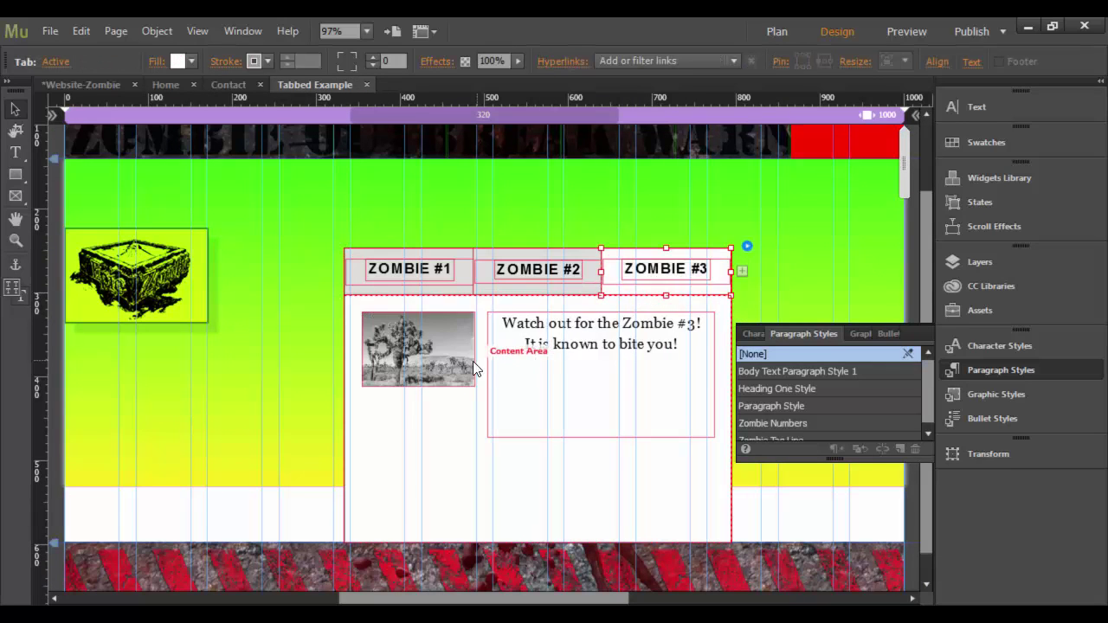
left_click(434, 362)
left_click(433, 362)
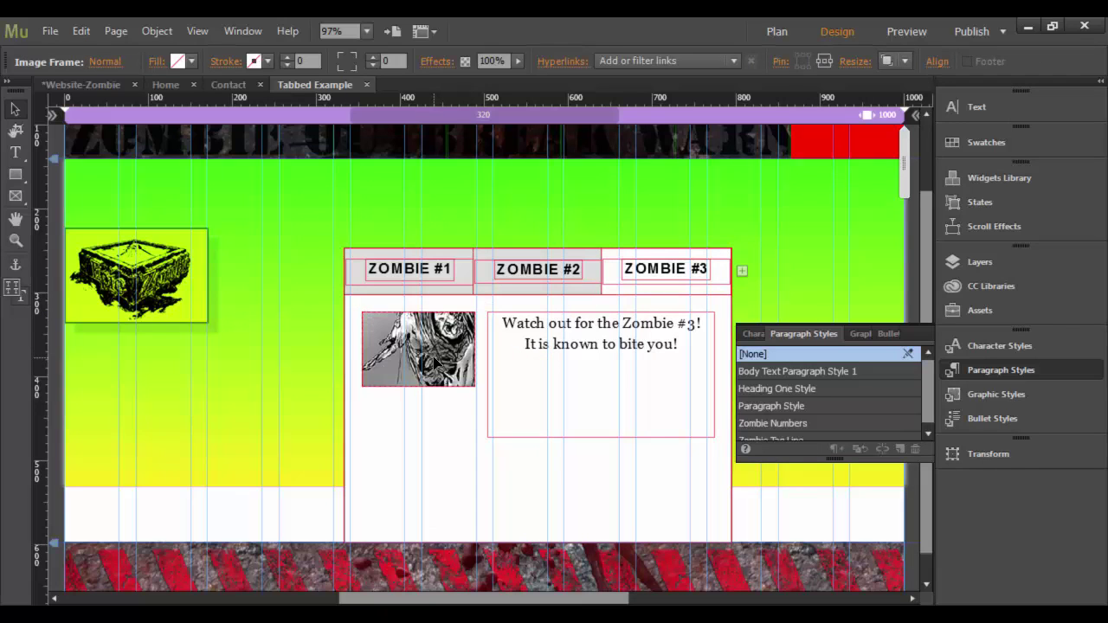
key("Escape")
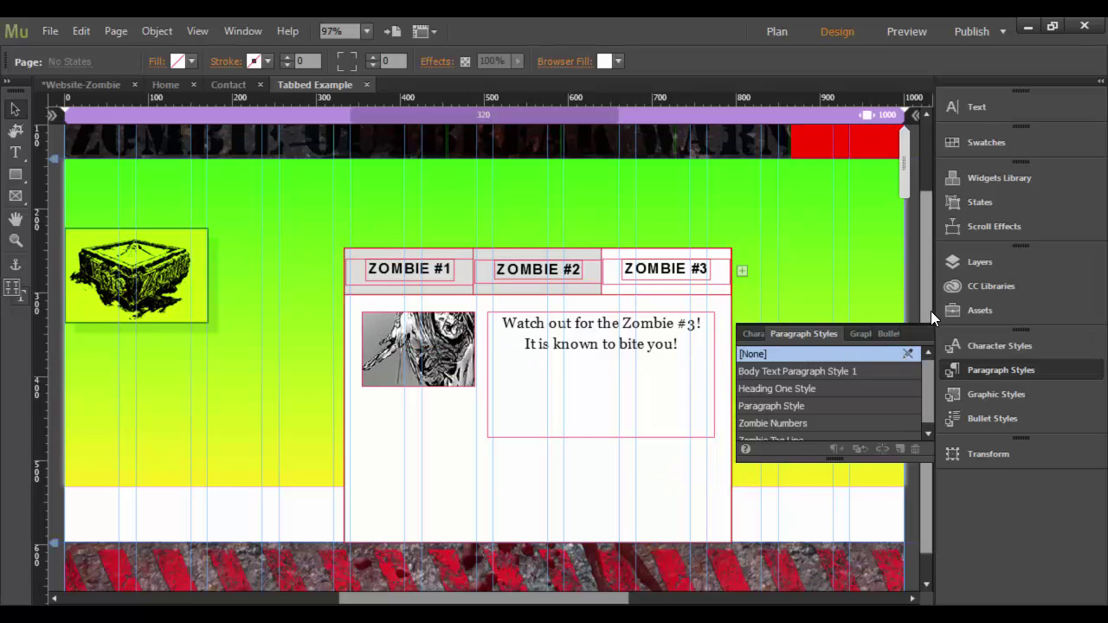
Shrink the ZOMBIE #3 warning text frame to fit its two lines.
scroll(929, 286, "down", 2)
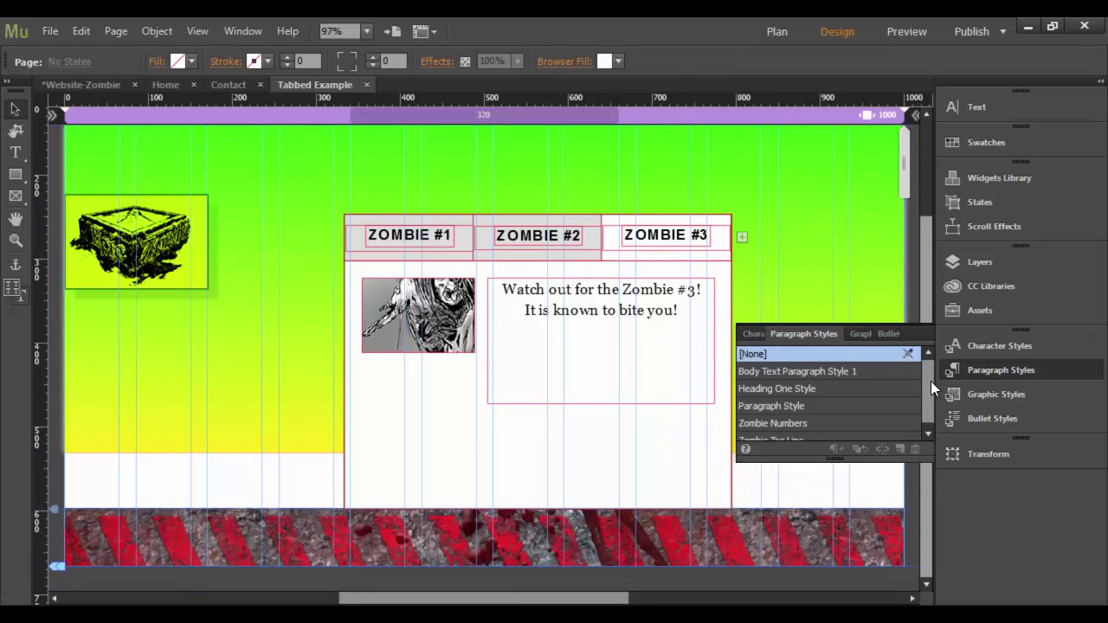
scroll(931, 375, "up", 2)
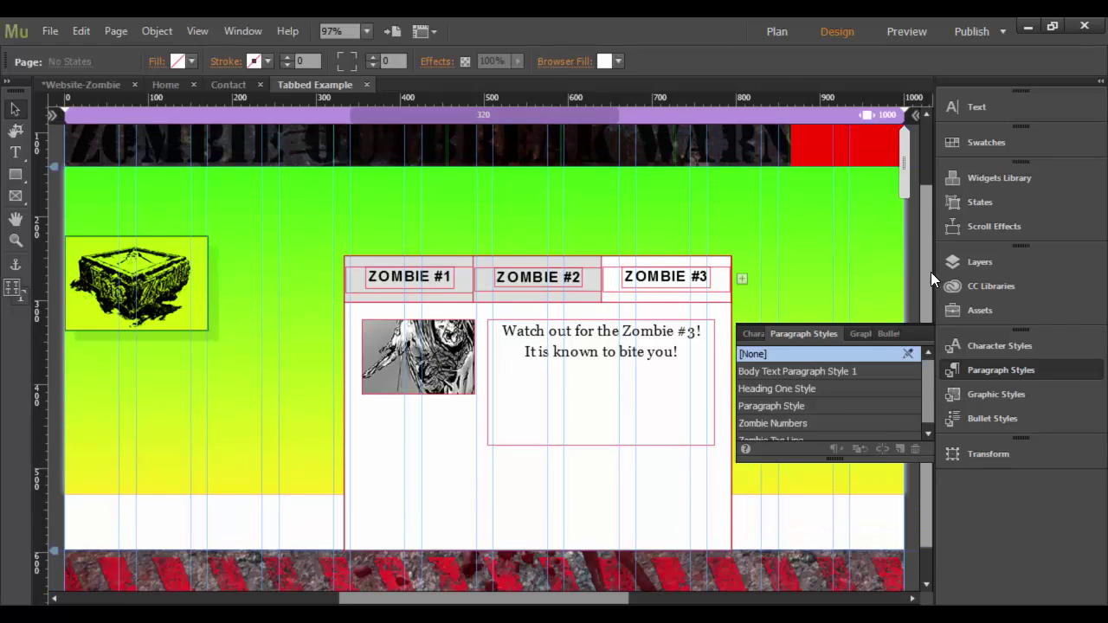
left_click(615, 444)
left_click(591, 441)
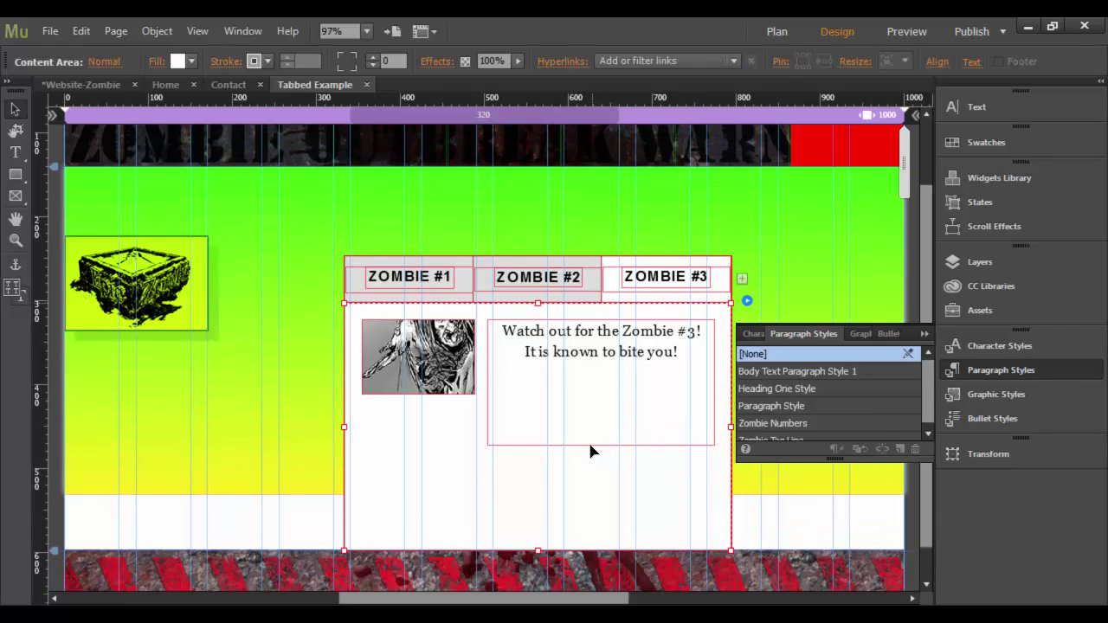
left_click(594, 448)
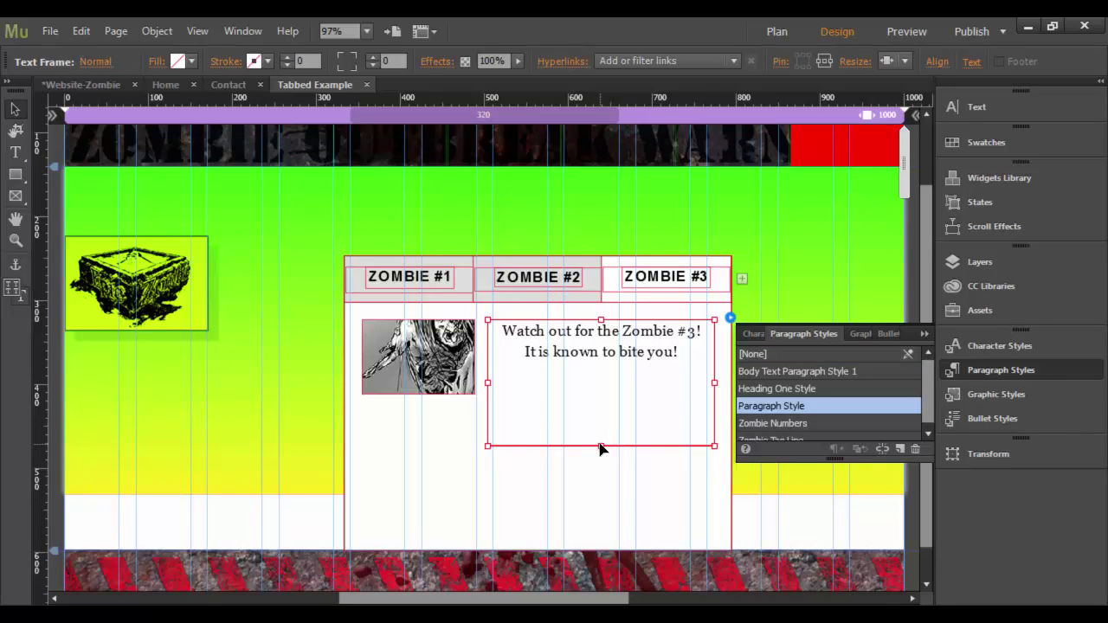
left_click_drag(601, 447, 601, 374)
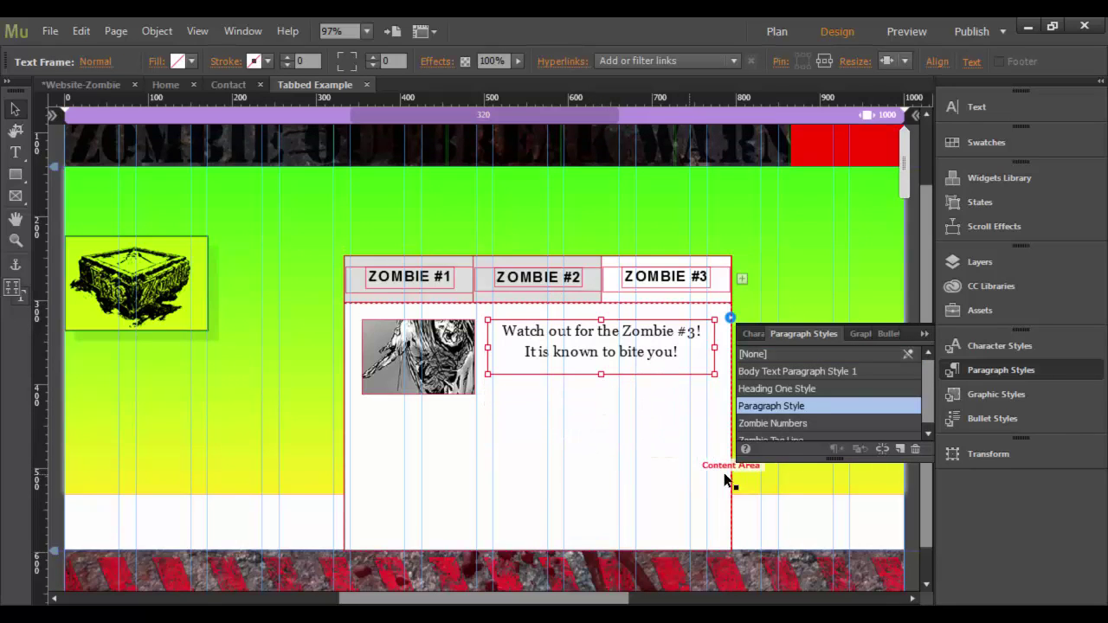
Shorten the whole tabbed panel to about 212 px tall.
scroll(930, 291, "down", 1)
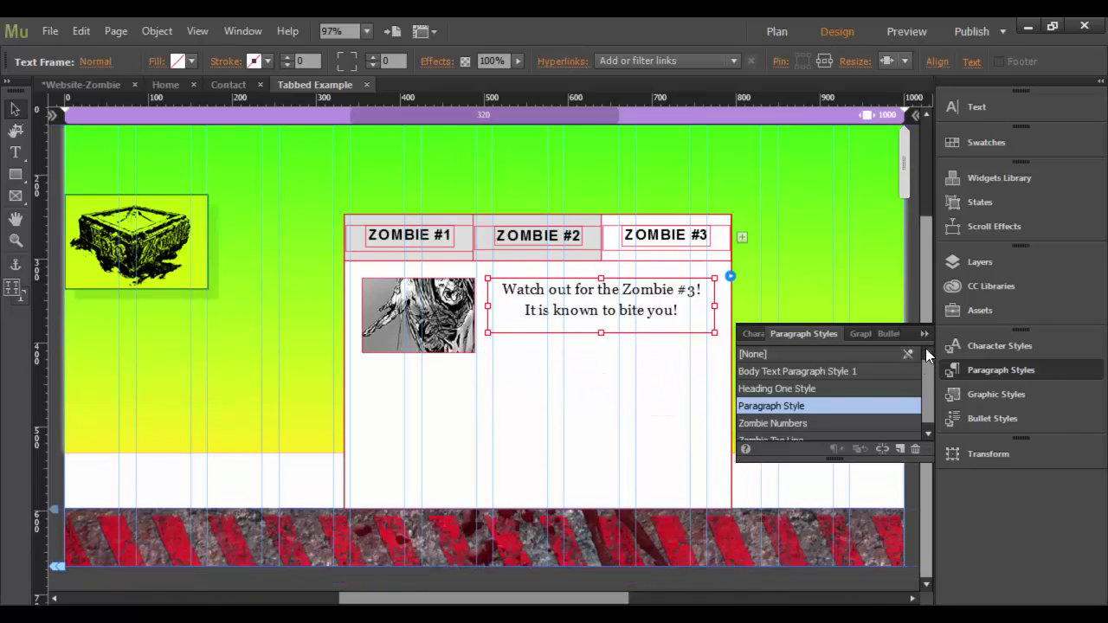
left_click(342, 489)
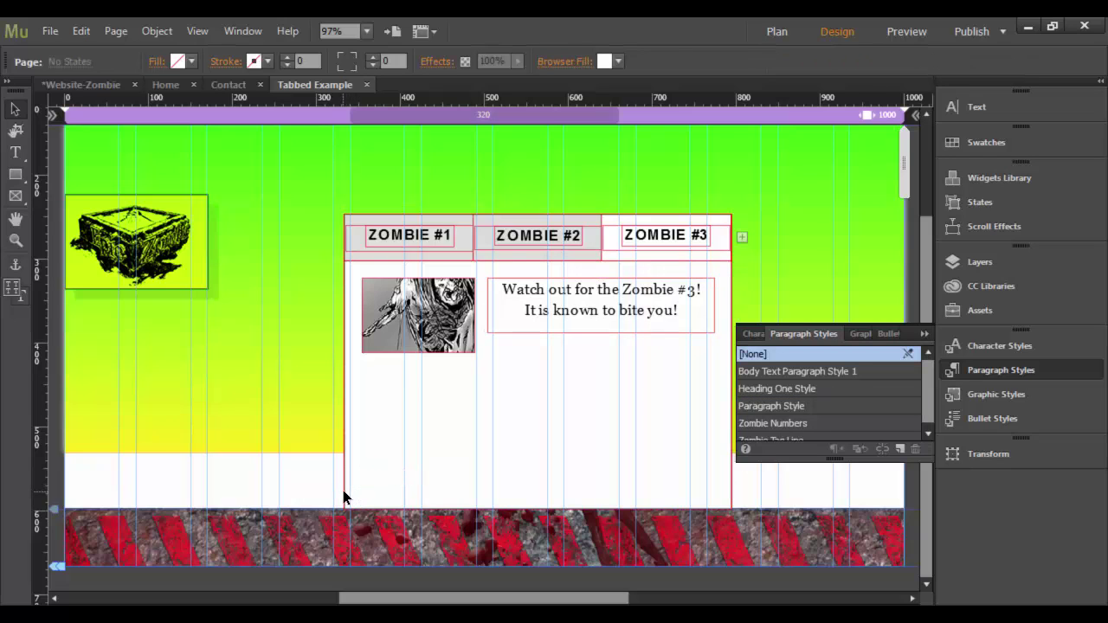
left_click(343, 498)
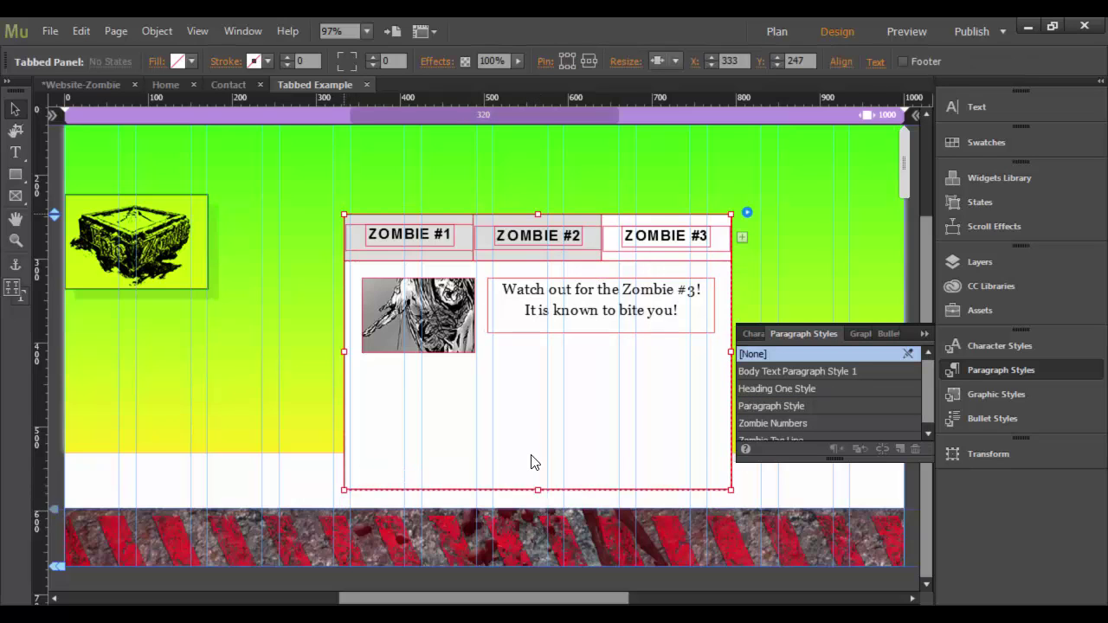
left_click_drag(537, 491, 526, 396)
Fill the tabbed panel's content area with the Red swatch.
left_click(908, 338)
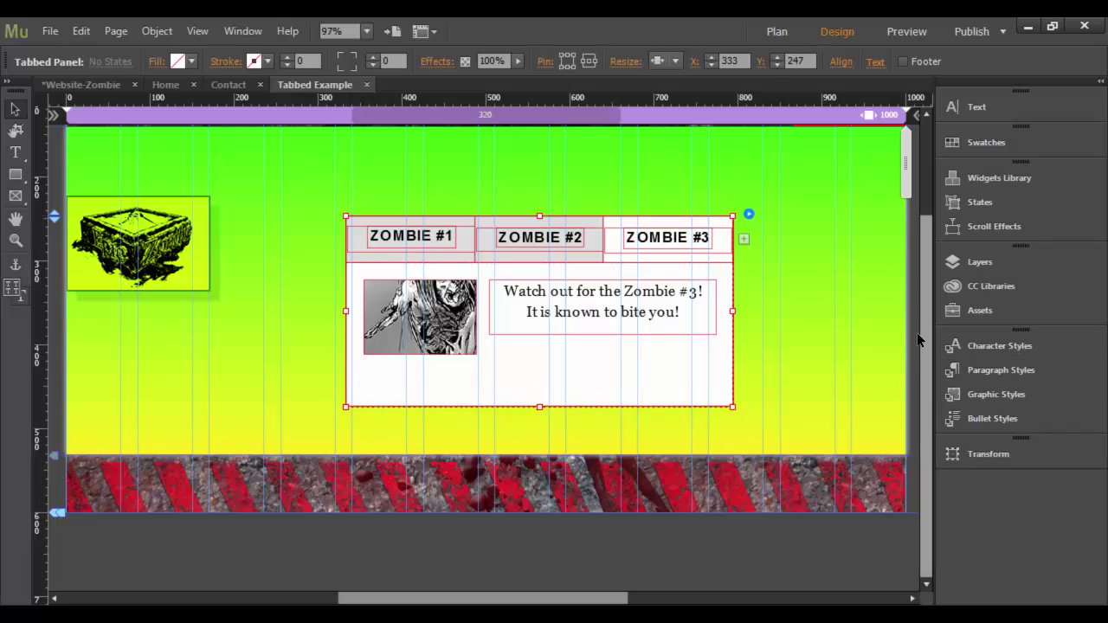
left_click(485, 403)
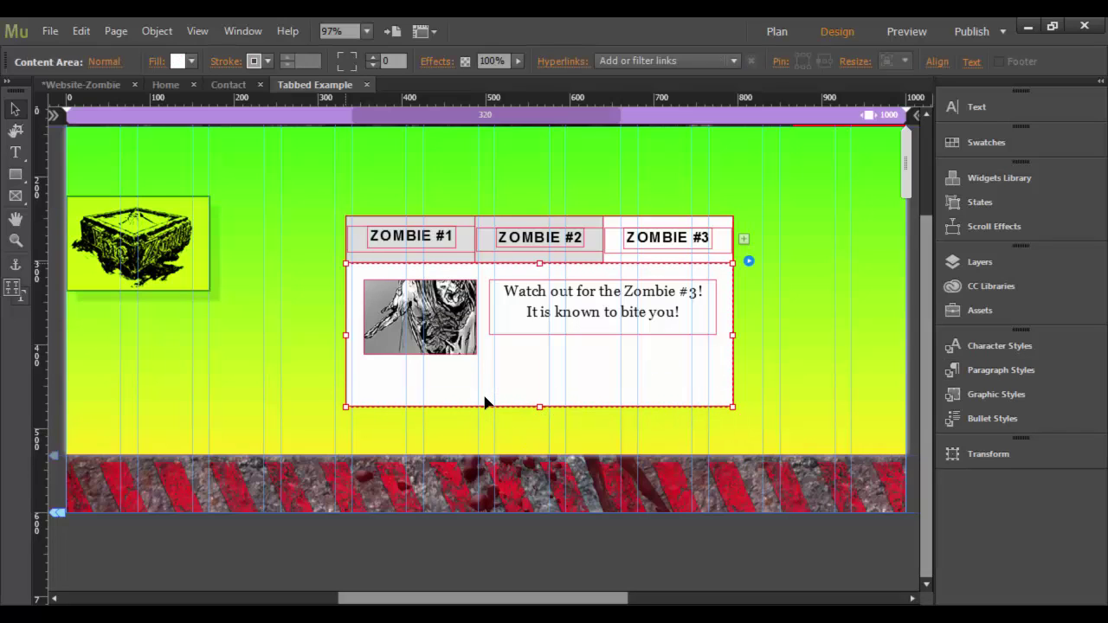
left_click(192, 62)
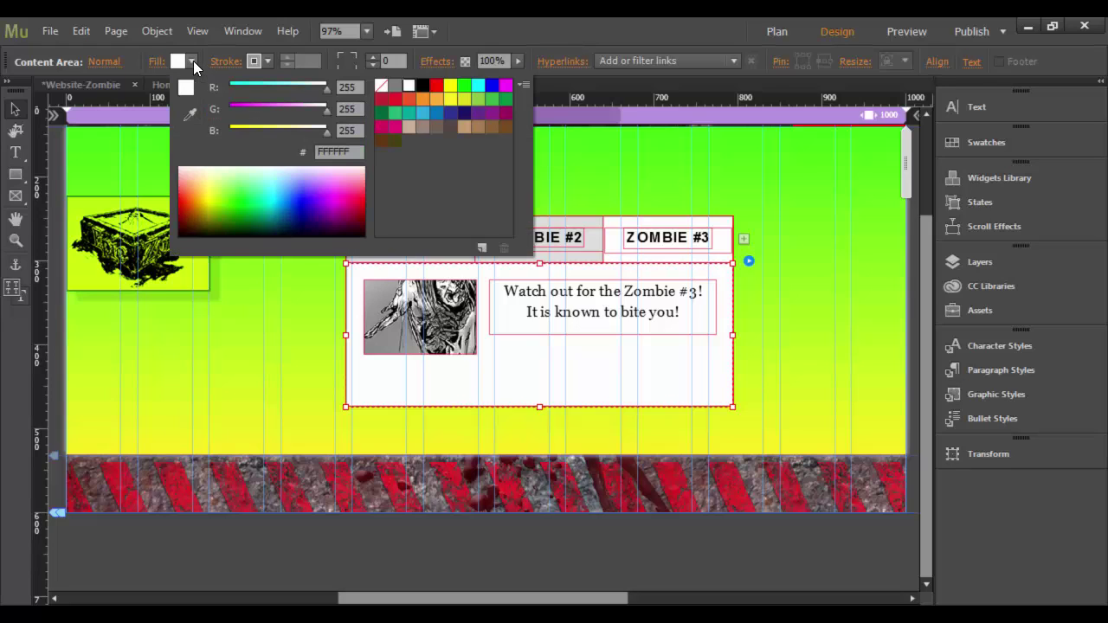
left_click(434, 86)
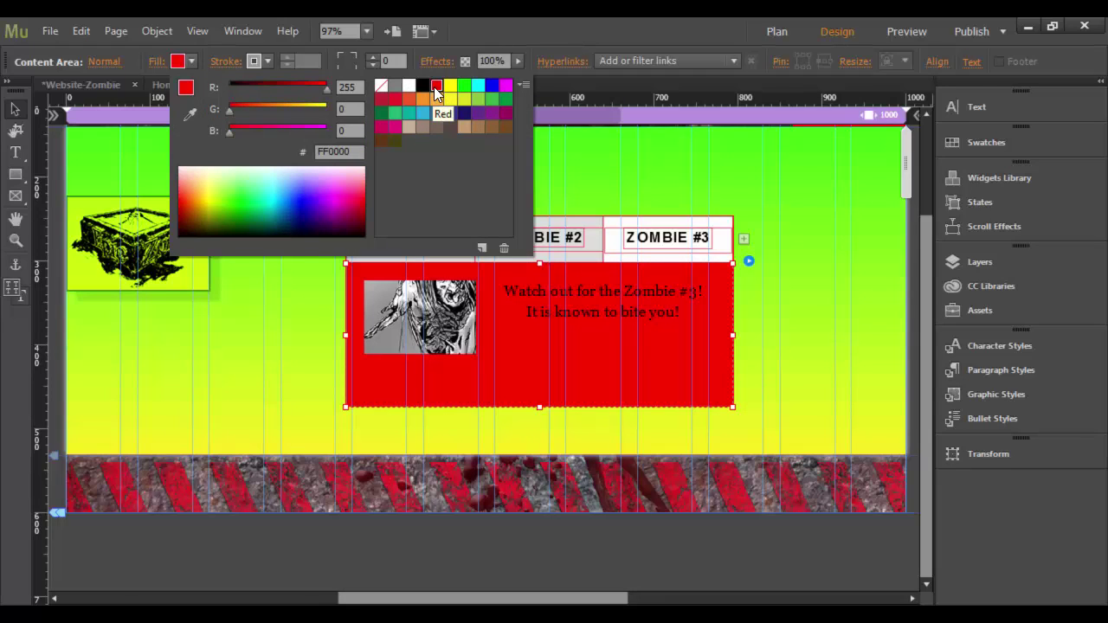
left_click(555, 348)
Check each Zombie tab, then show ZOMBIE #1's states and transition options.
left_click(436, 248)
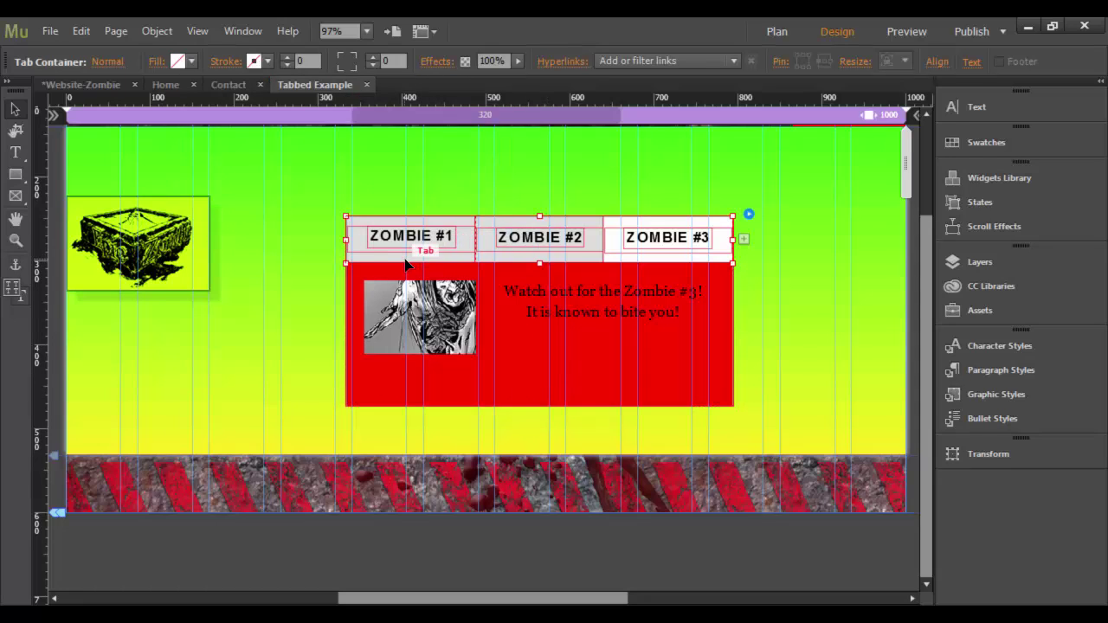
left_click(396, 257)
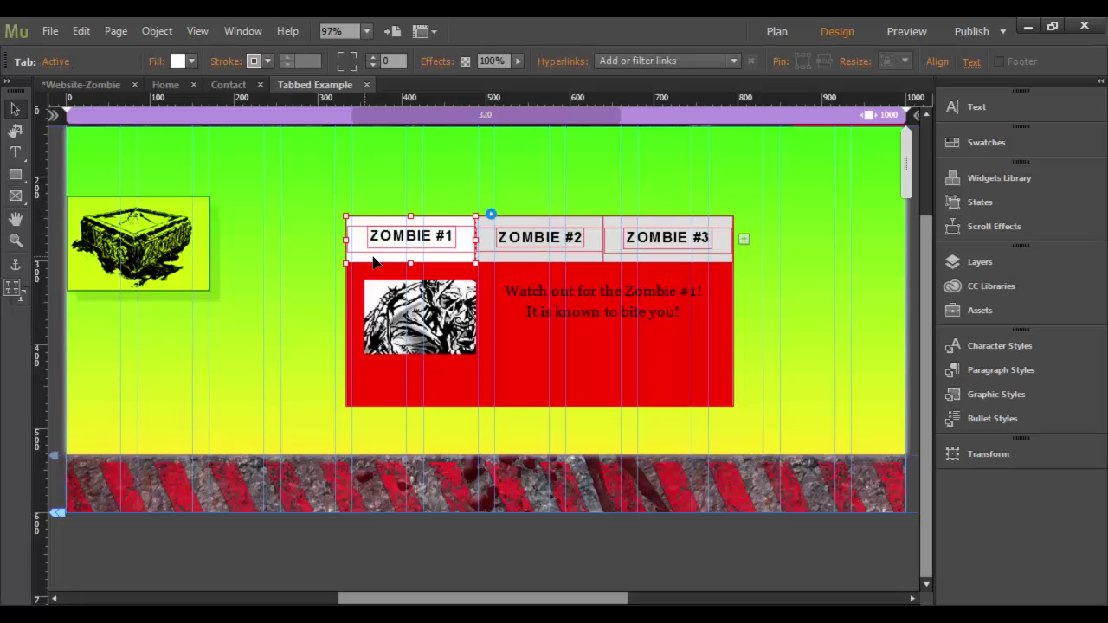
left_click(528, 256)
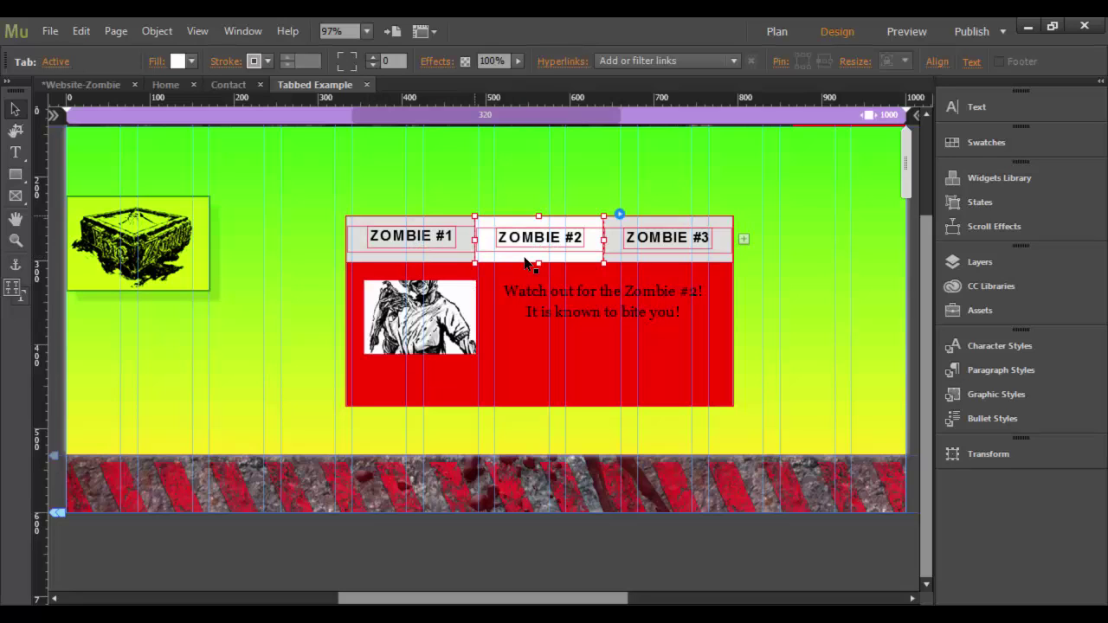
left_click(638, 264)
left_click(411, 259)
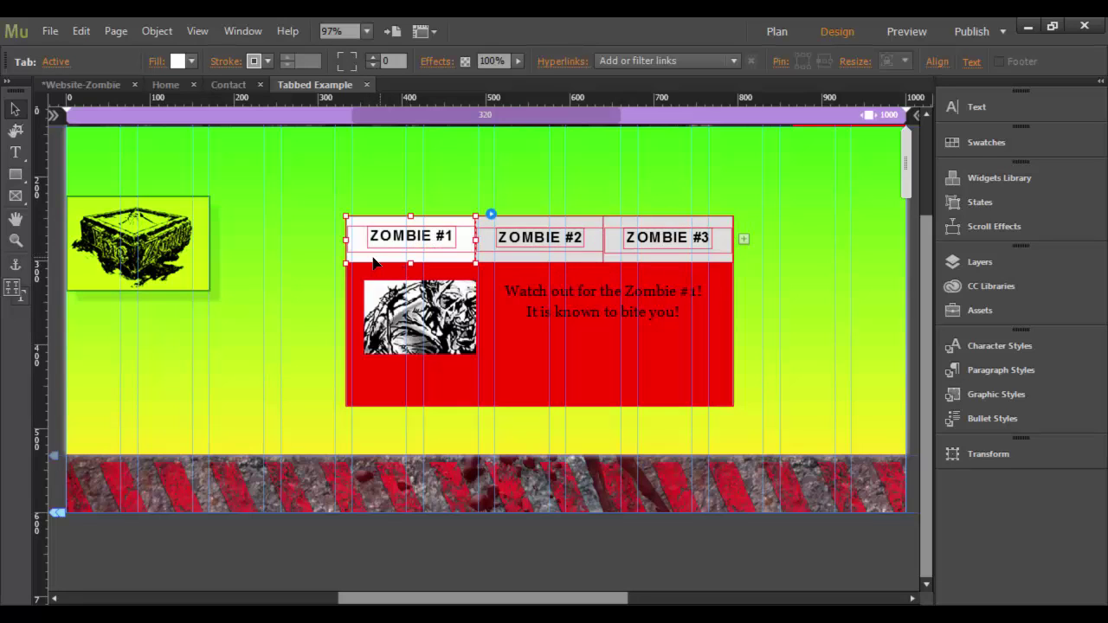
left_click(52, 62)
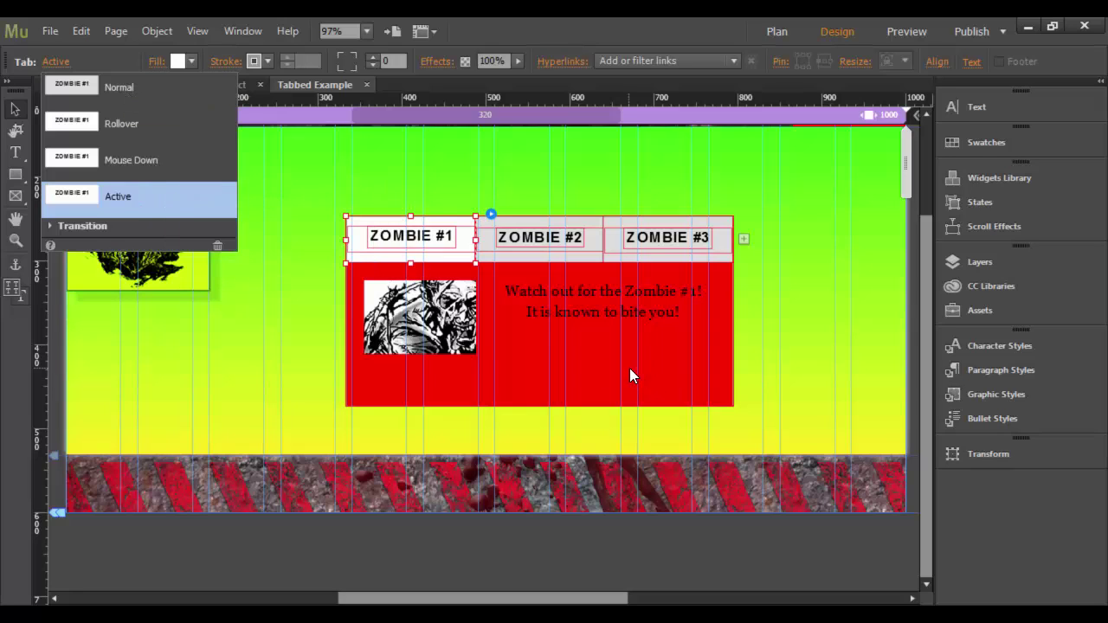
Select all of the tab's warning text and set its colour to White.
left_click(569, 312)
left_click(531, 299)
double_click(531, 299)
key("shift+Left")
key("shift+Left")
key("ctrl+a")
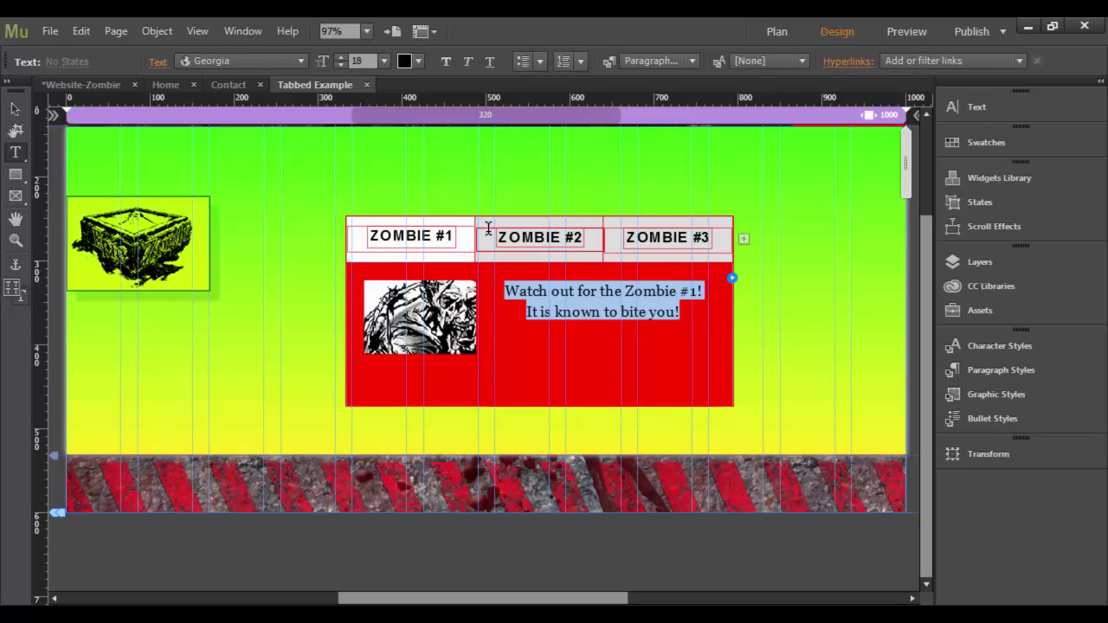
left_click(416, 63)
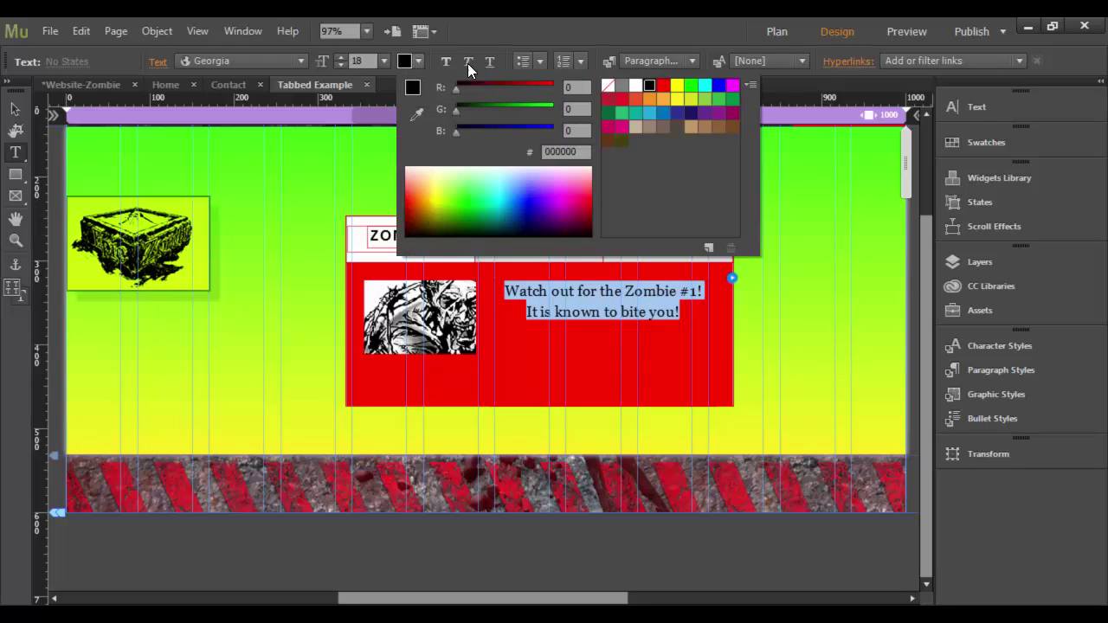
left_click(640, 86)
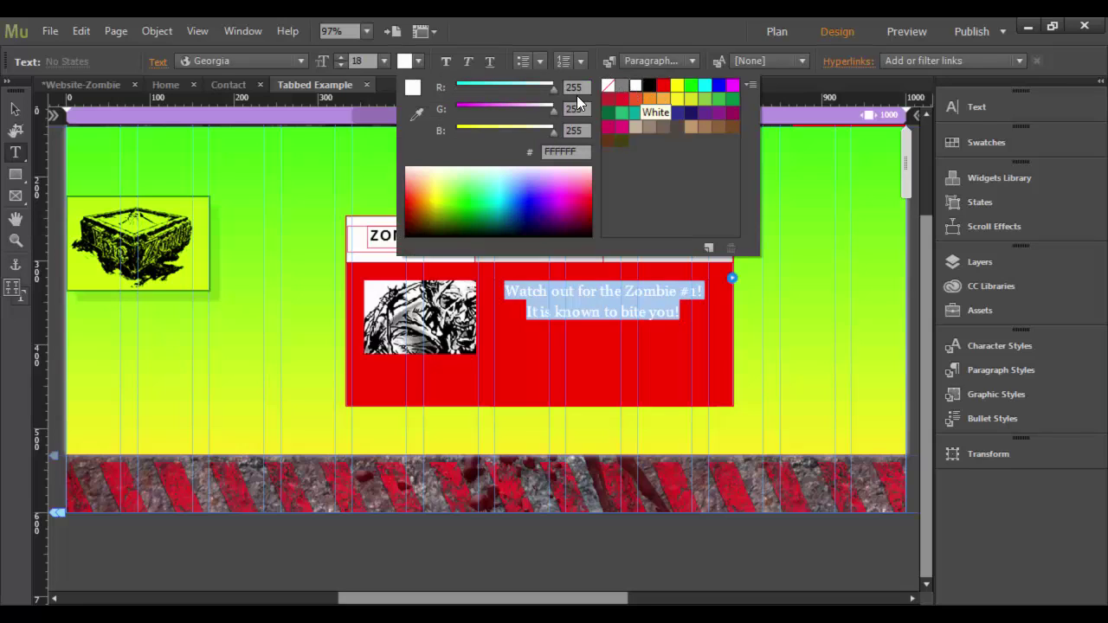
left_click(566, 387)
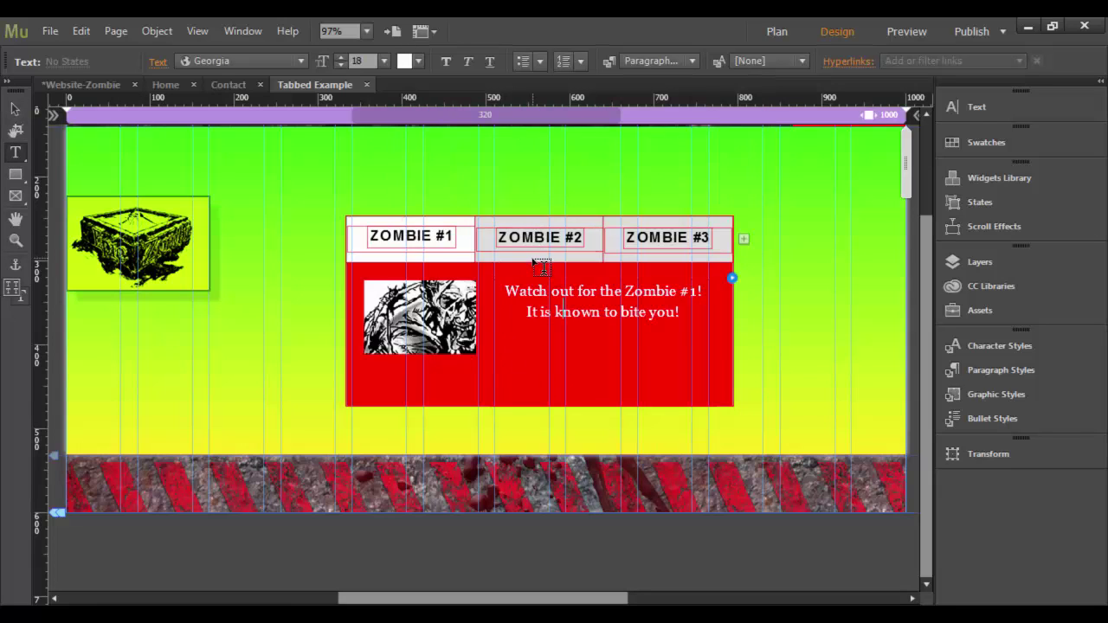
Switch to the ZOMBIE #2 tab and make both of its warning lines white.
left_click(15, 109)
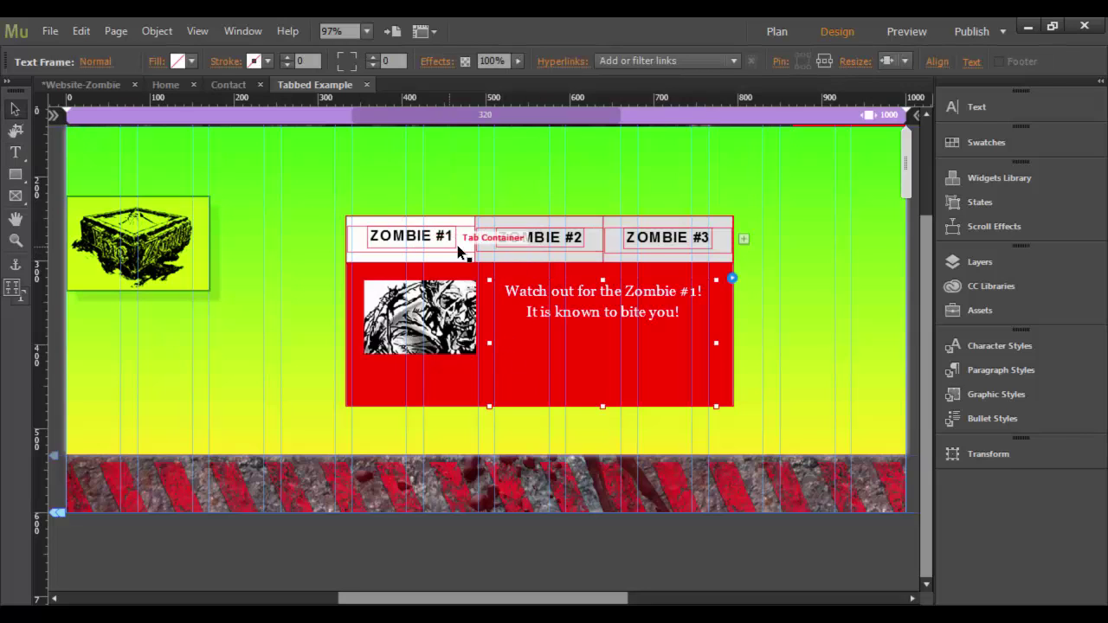
left_click(508, 259)
left_click(520, 258)
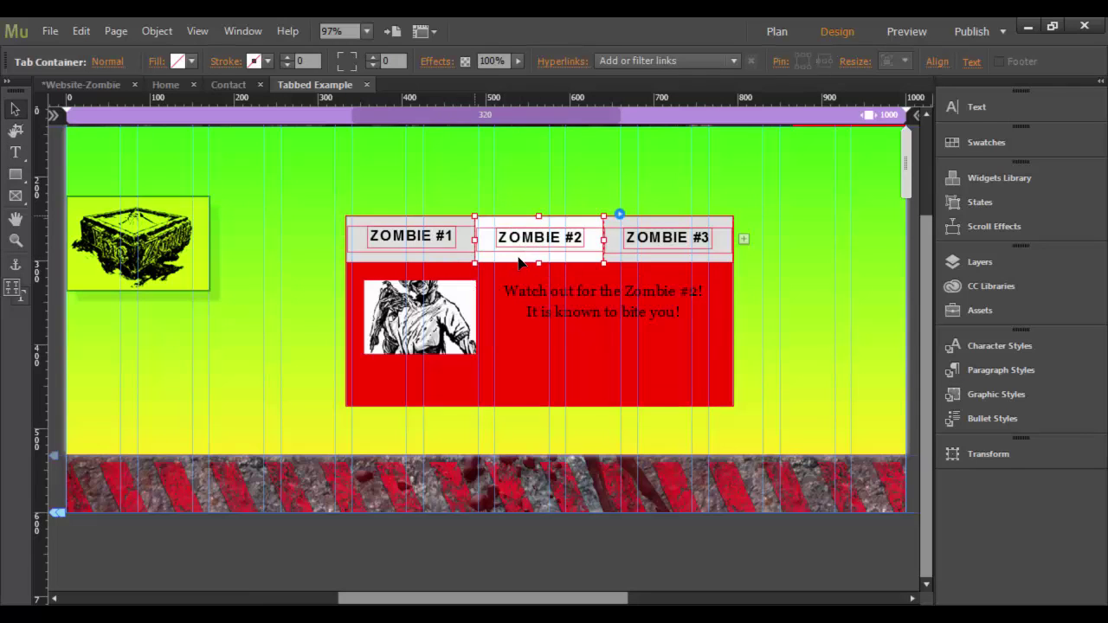
left_click(520, 296)
left_click(521, 292)
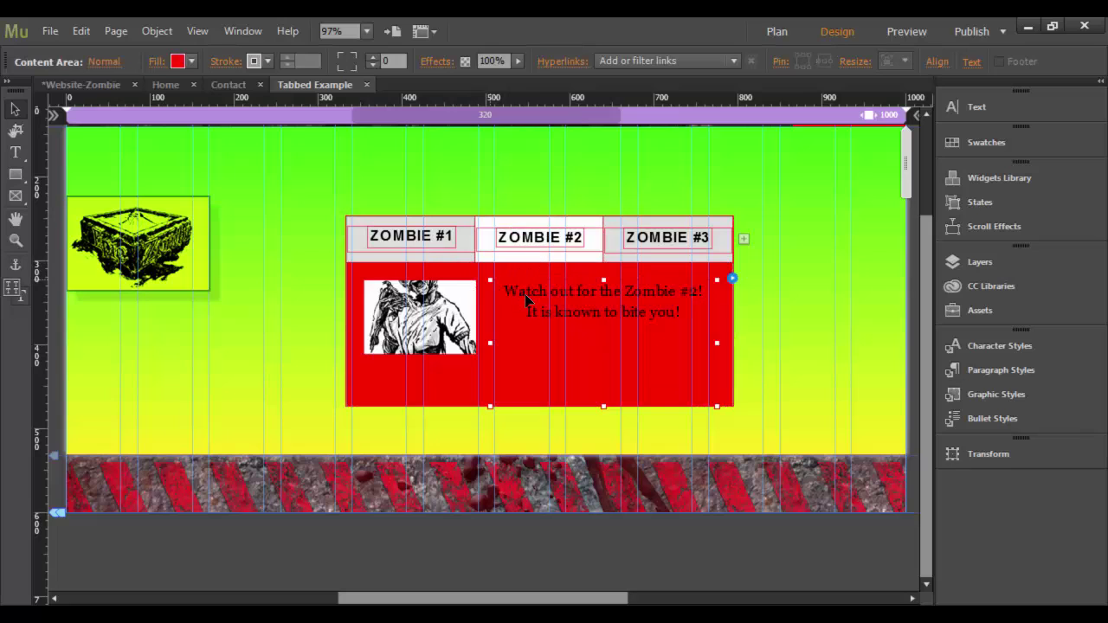
double_click(526, 299)
left_click_drag(689, 315, 501, 295)
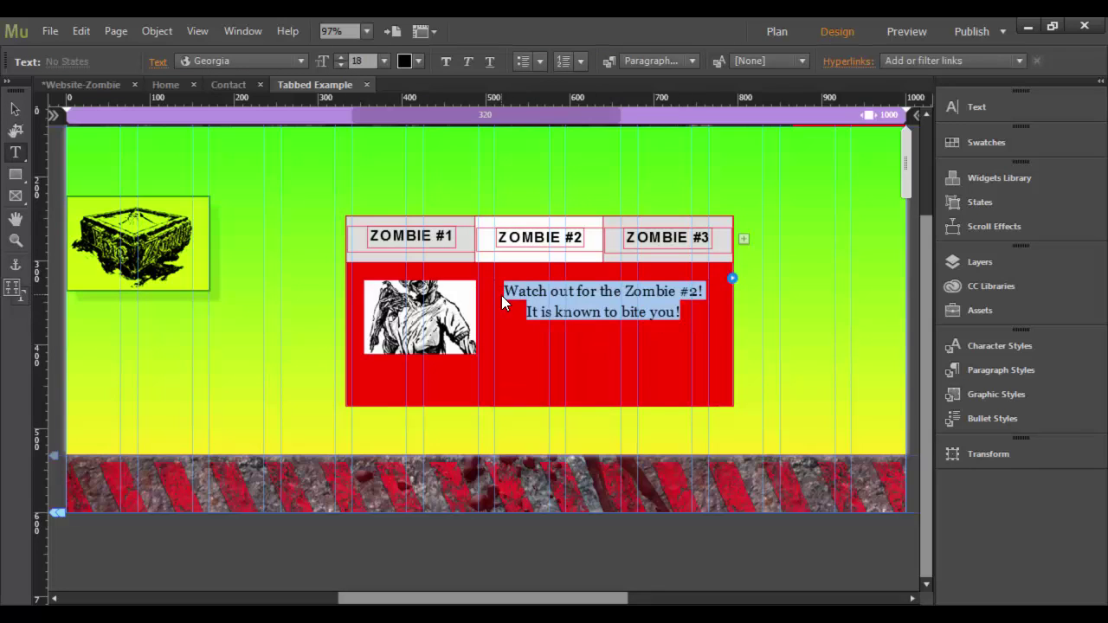
left_click(412, 62)
left_click(638, 86)
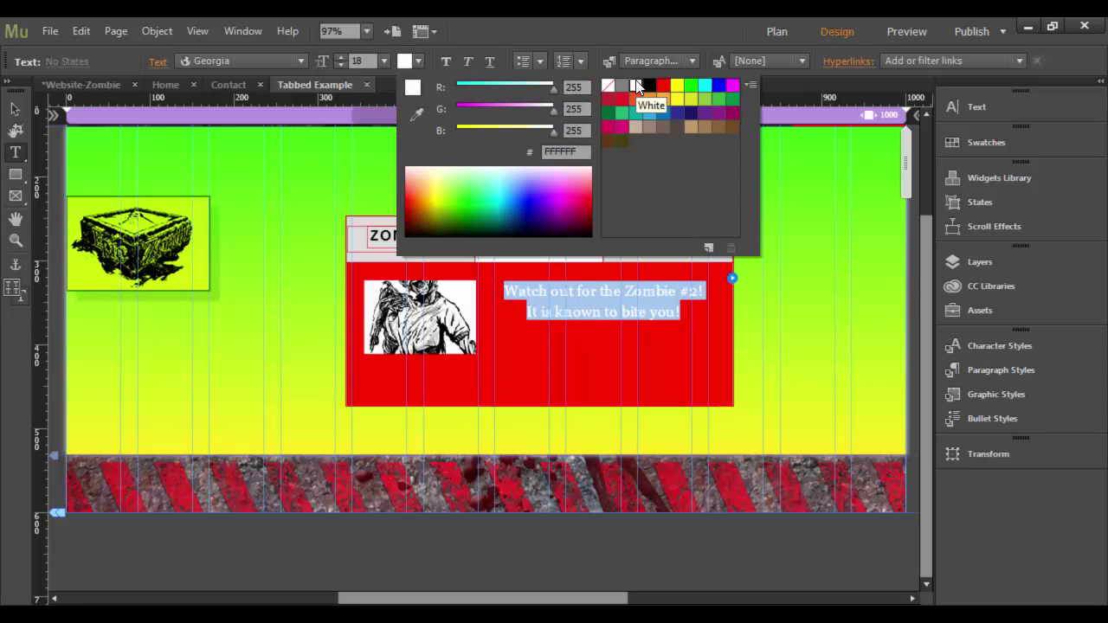
left_click(491, 35)
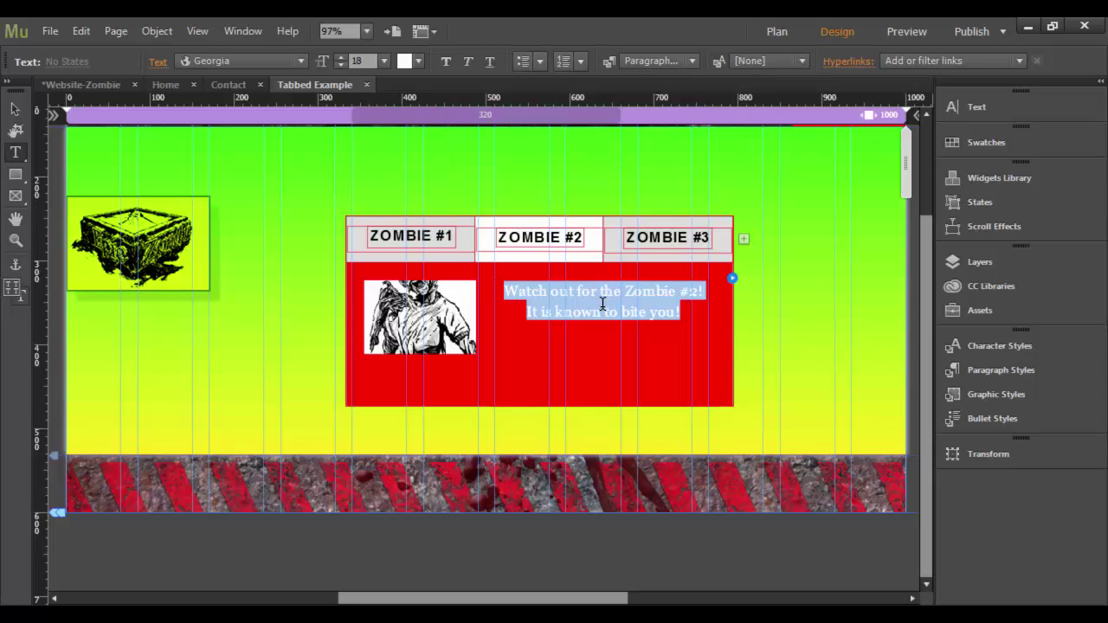
left_click(15, 109)
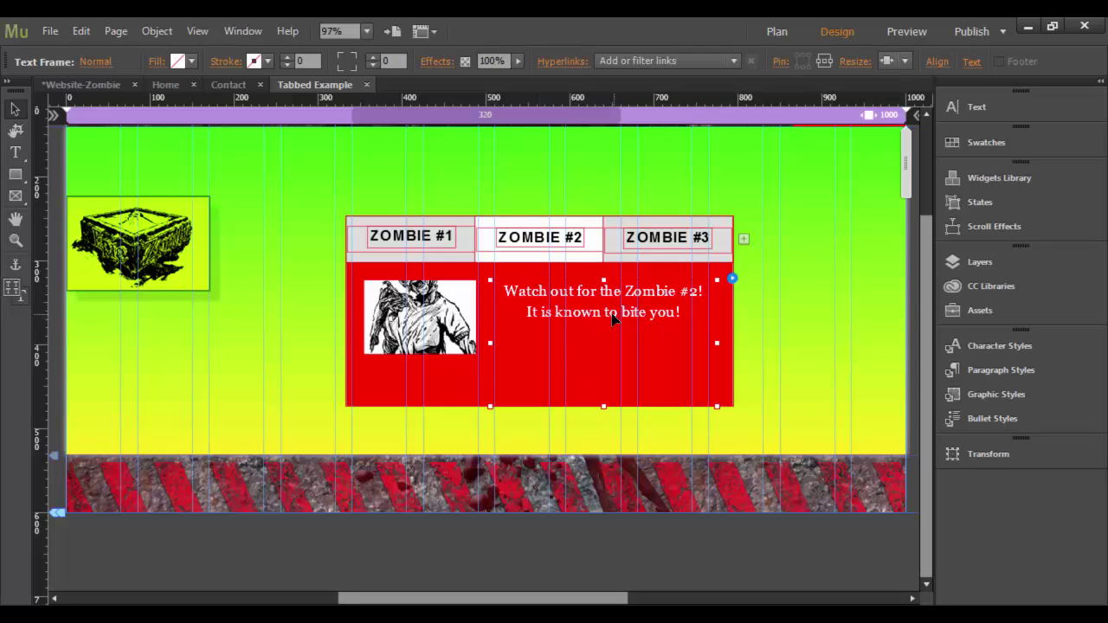
Add a drop shadow to the Zombie #2 text frame and set the text to 24 pt.
left_click(437, 61)
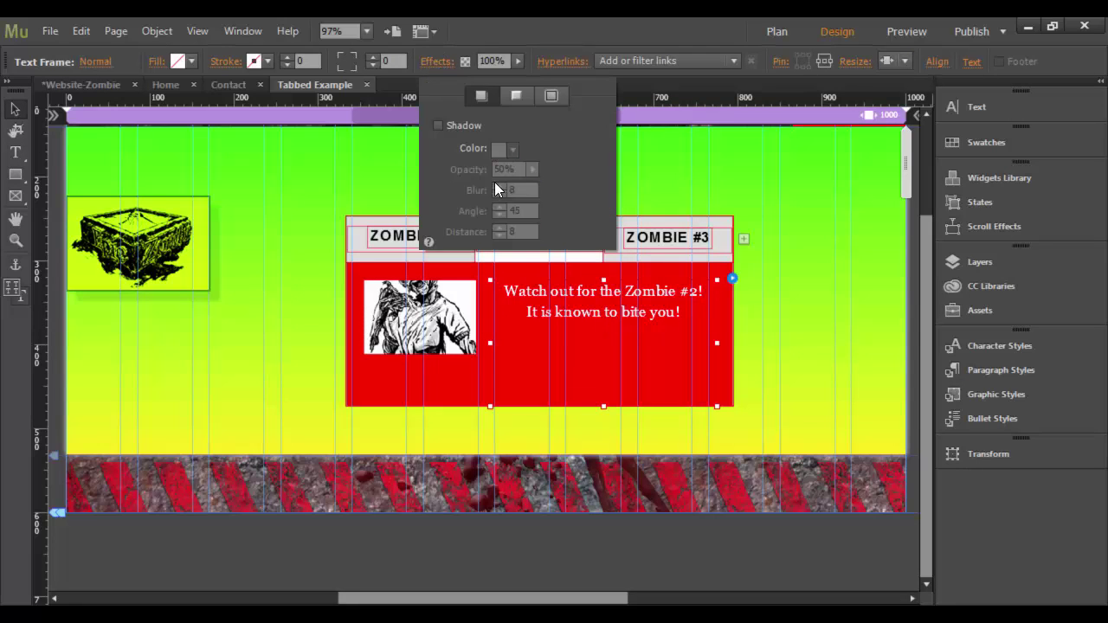
left_click(437, 126)
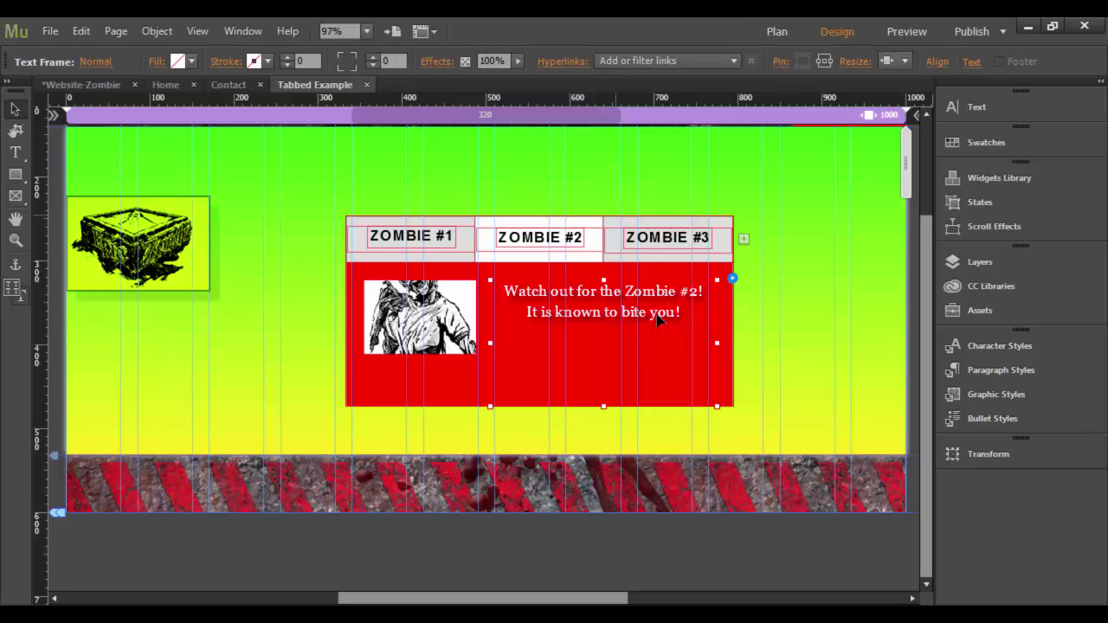
double_click(602, 314)
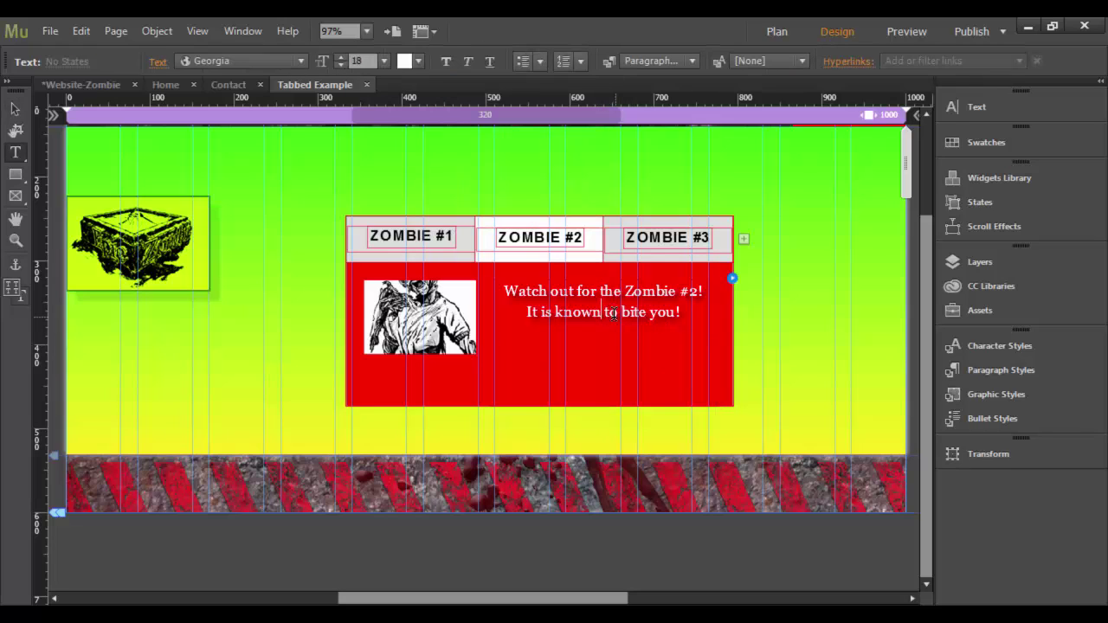
left_click(384, 61)
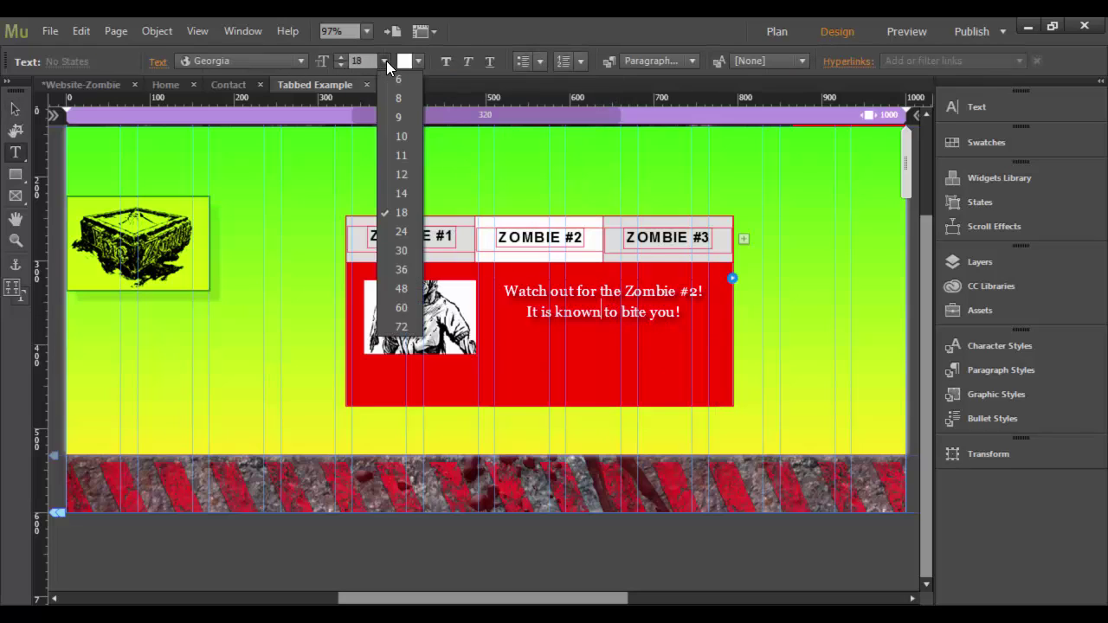
left_click(407, 239)
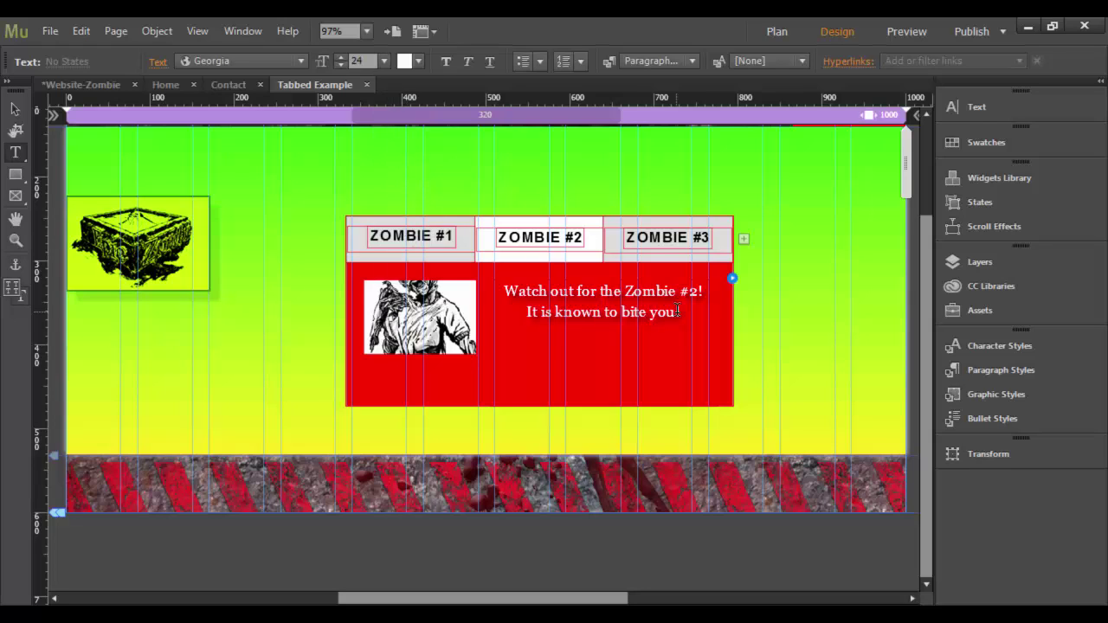
With both lines selected, try 30 pt, then return them to 24 pt.
left_click_drag(682, 315, 504, 292)
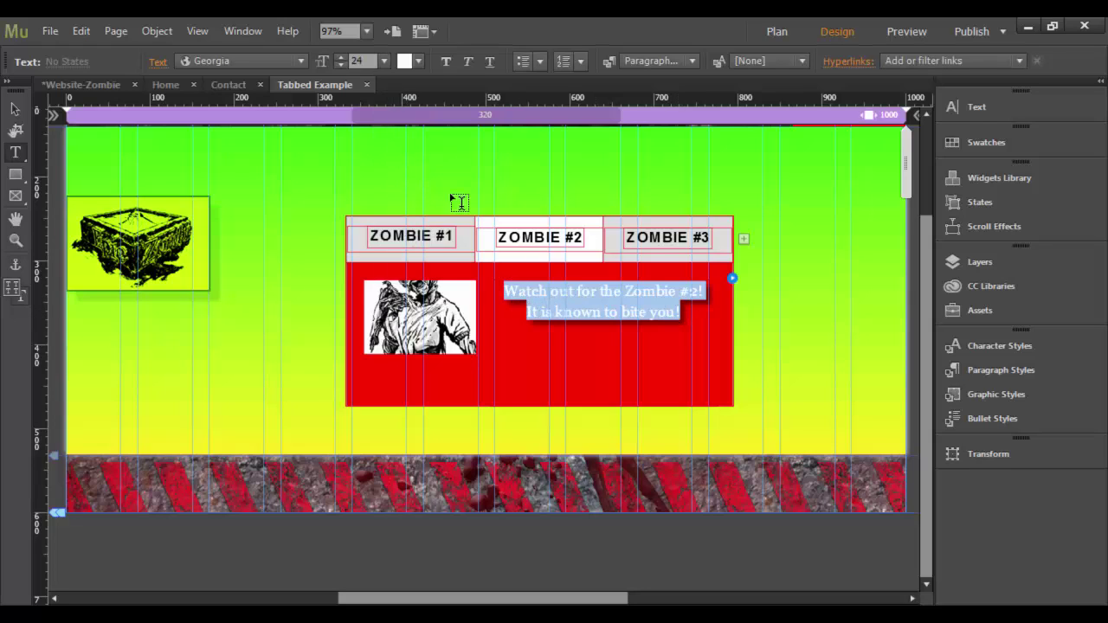
left_click(384, 62)
left_click(403, 252)
left_click(384, 61)
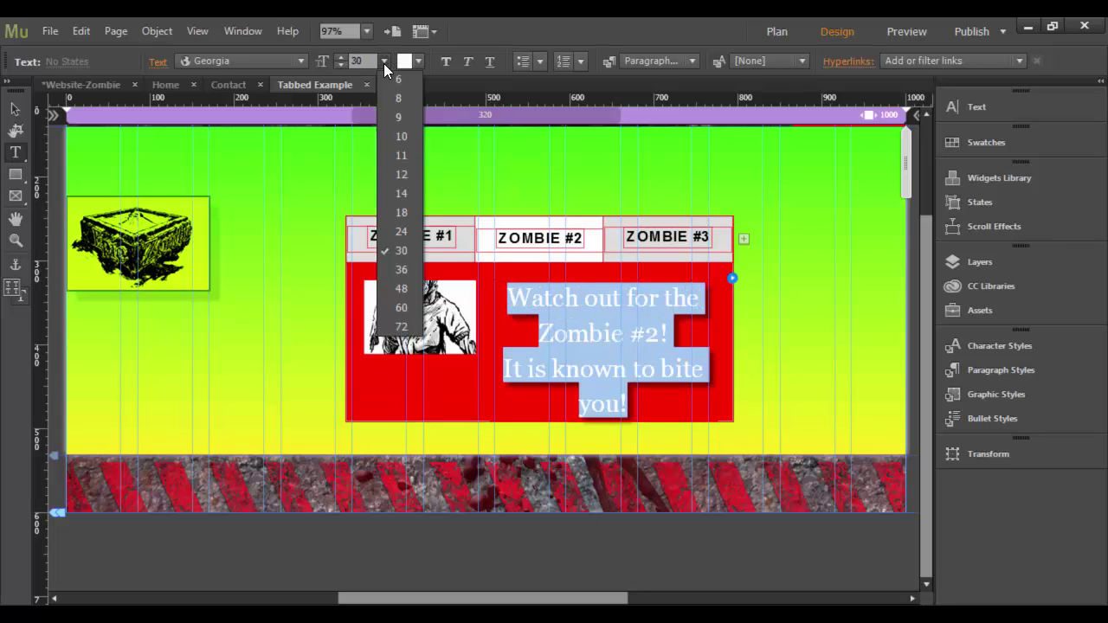
left_click(398, 232)
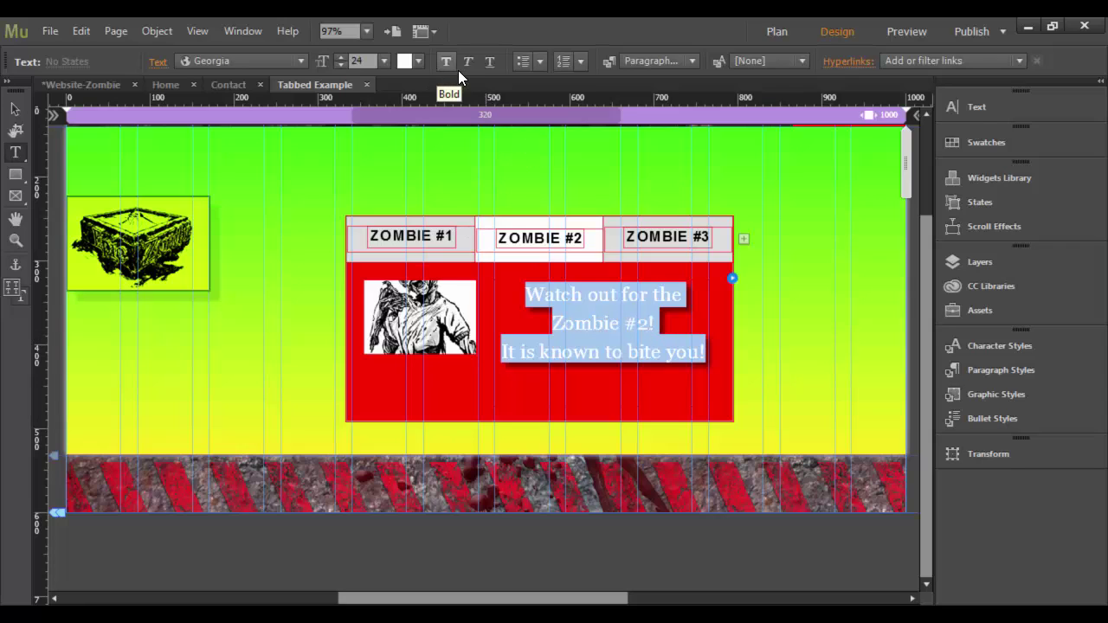
Try all-capitals formatting on the warning text, then undo it.
left_click(158, 63)
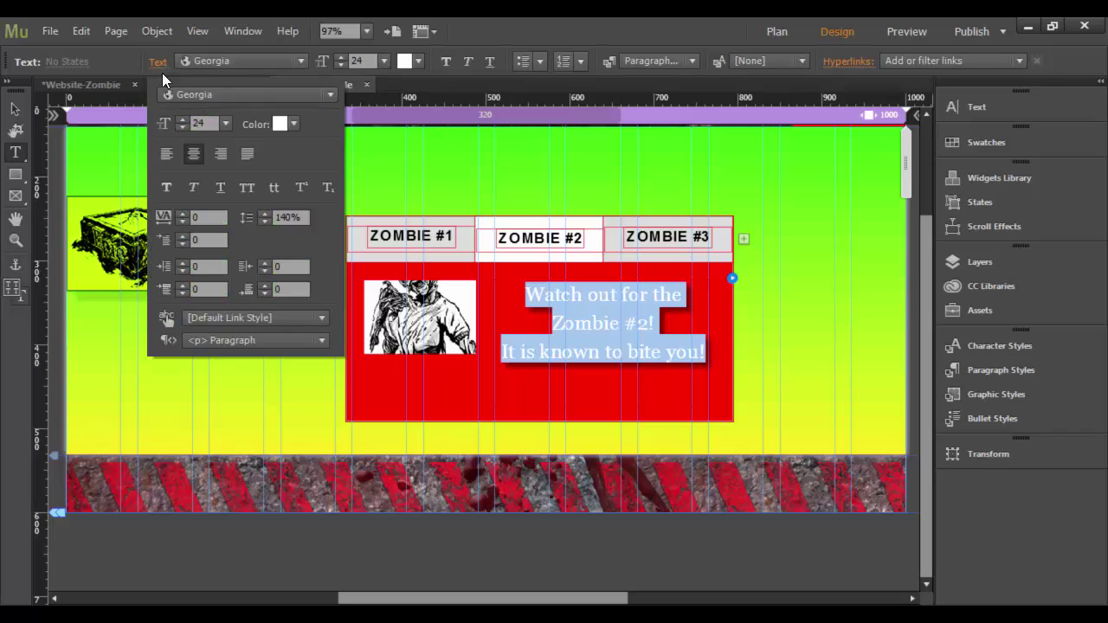
left_click(247, 191)
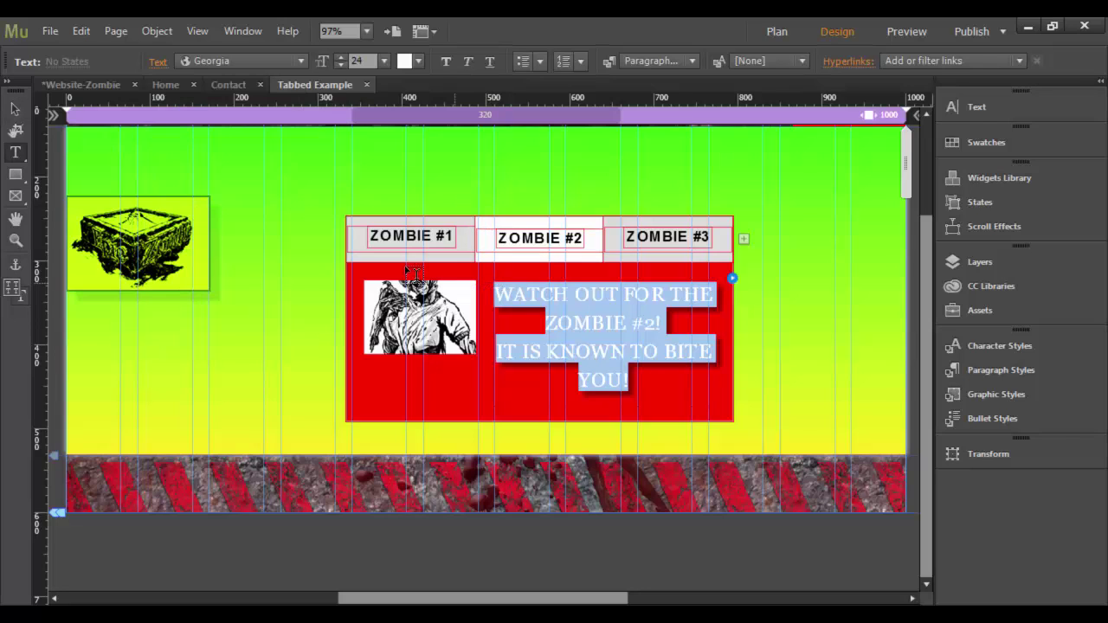
left_click(13, 112)
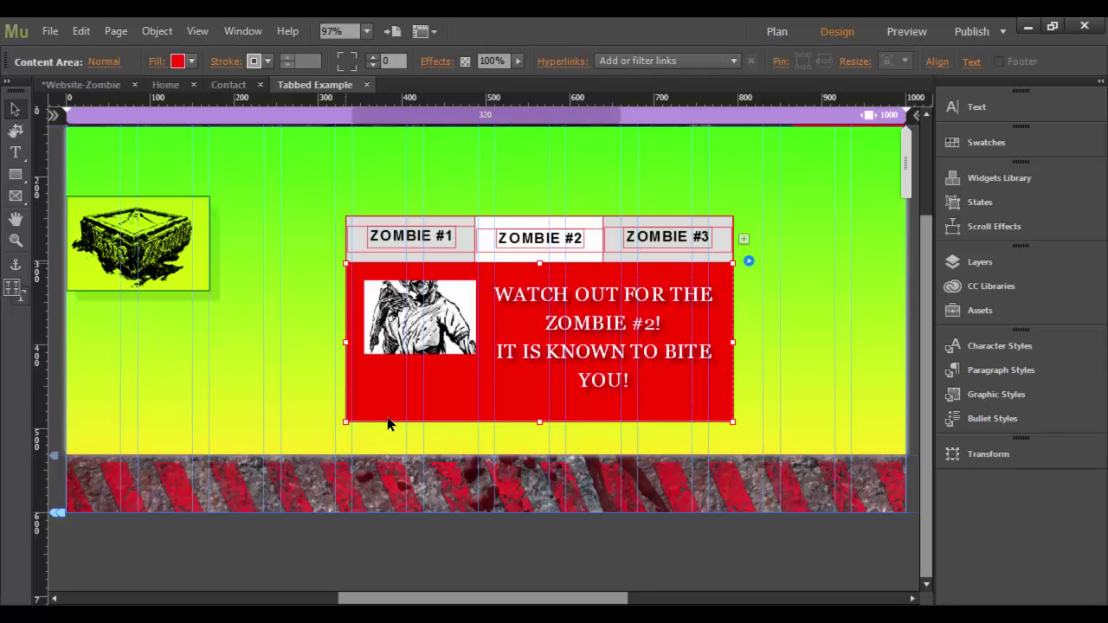
key("ctrl+z")
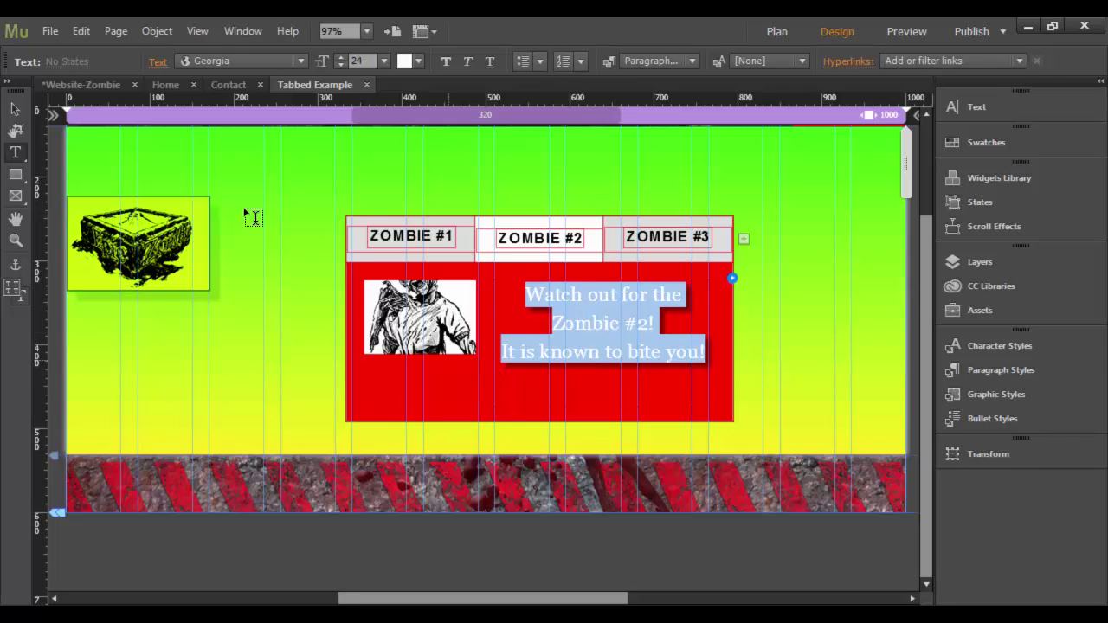
left_click(15, 110)
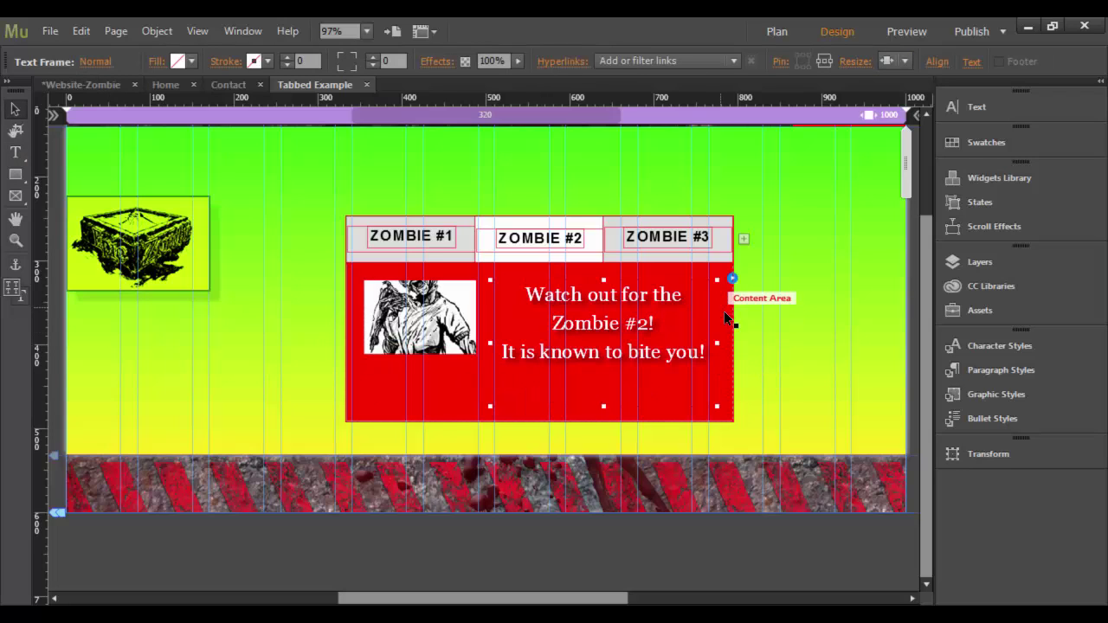
Widen the Zombie #2 text frame to about 335 px and select both reflowed lines.
left_click_drag(716, 344, 772, 342)
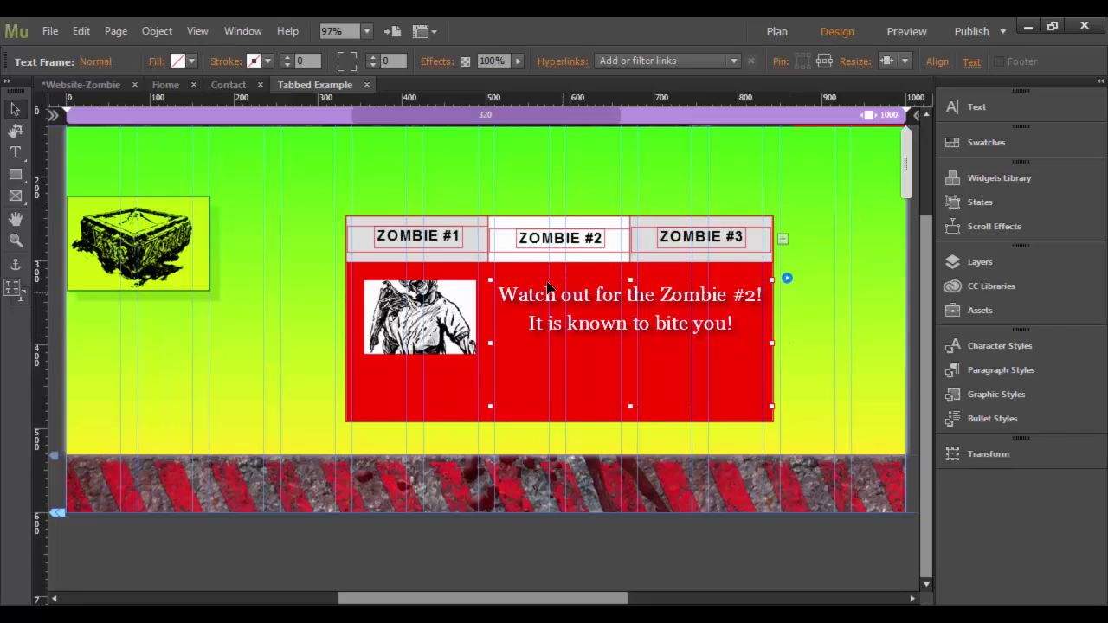
double_click(594, 319)
triple_click(594, 318)
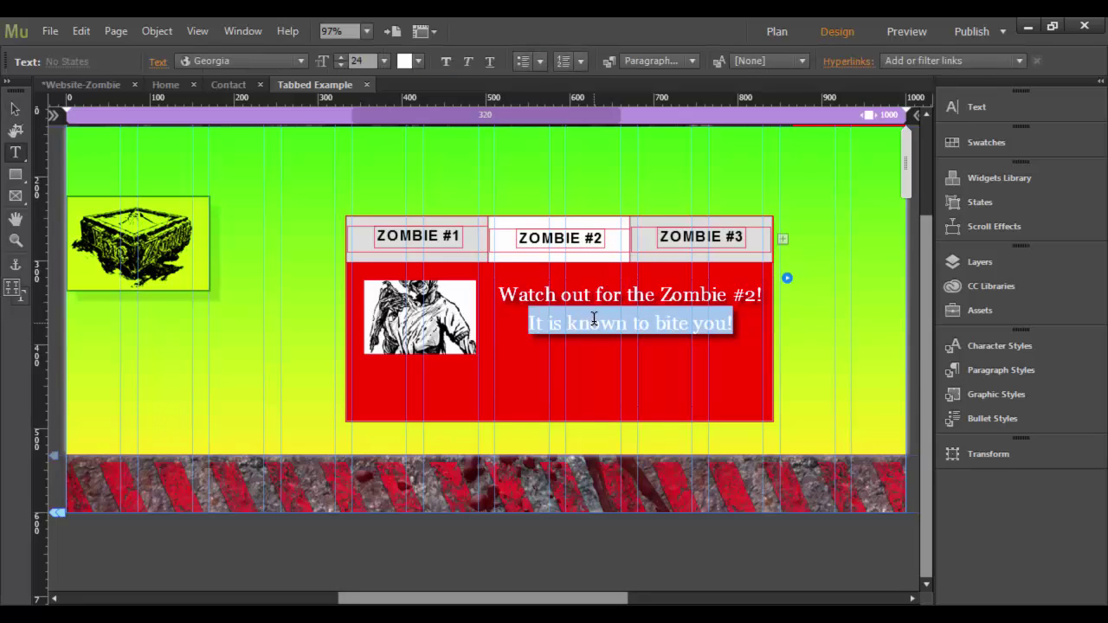
triple_click(733, 323)
left_click_drag(733, 323, 523, 294)
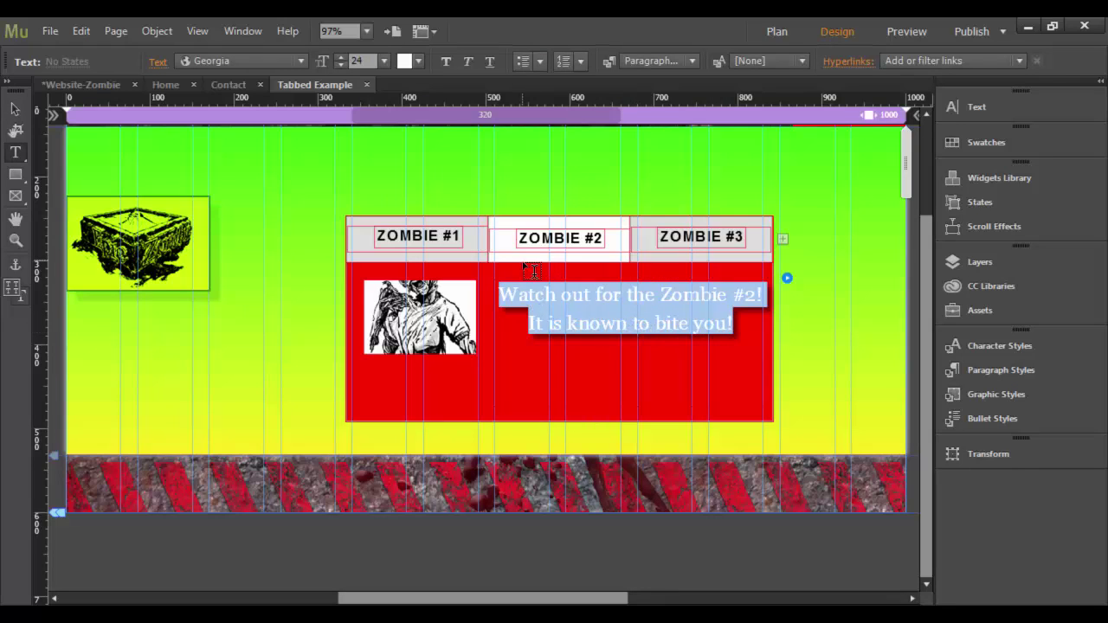
On the ZOMBIE #1 tab, select both lines of the warning text and set them to 24 pt.
left_click(15, 111)
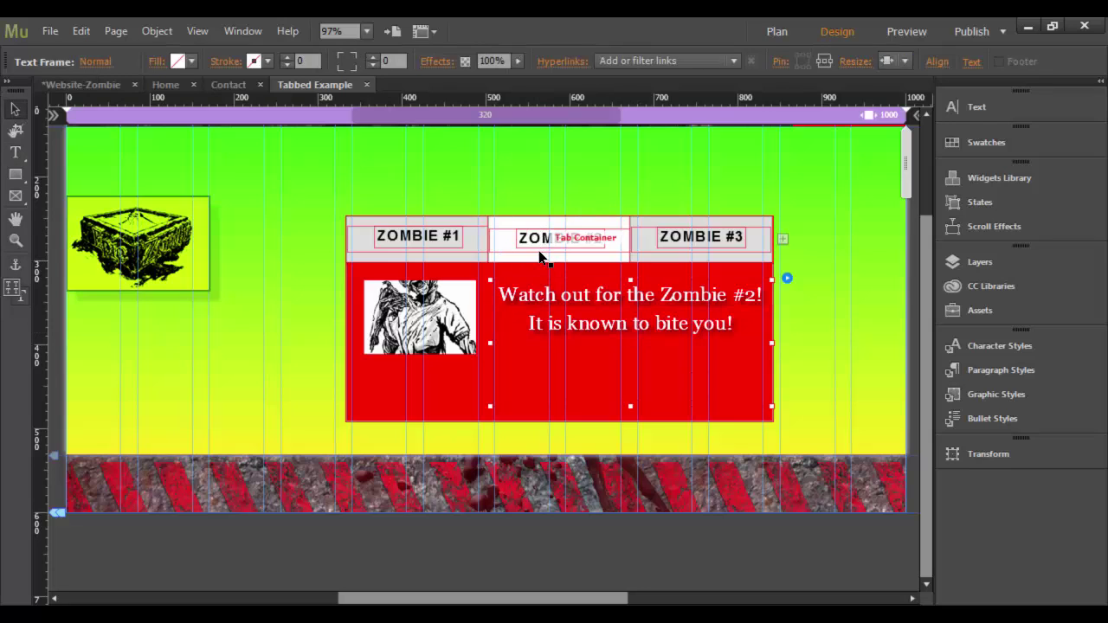
left_click(550, 242)
left_click(438, 251)
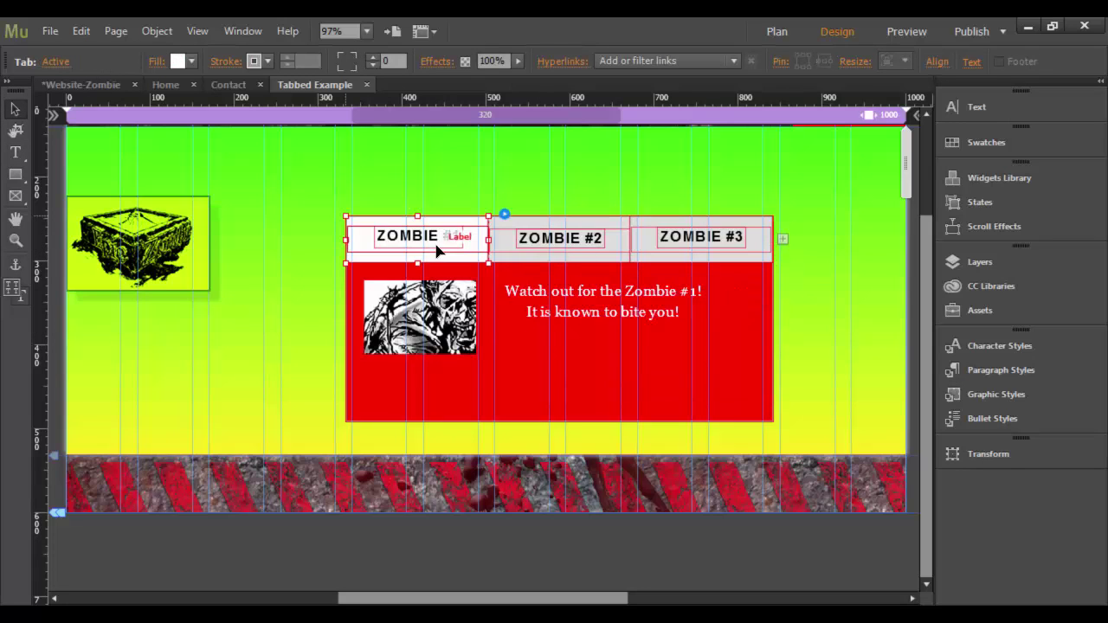
left_click(670, 312)
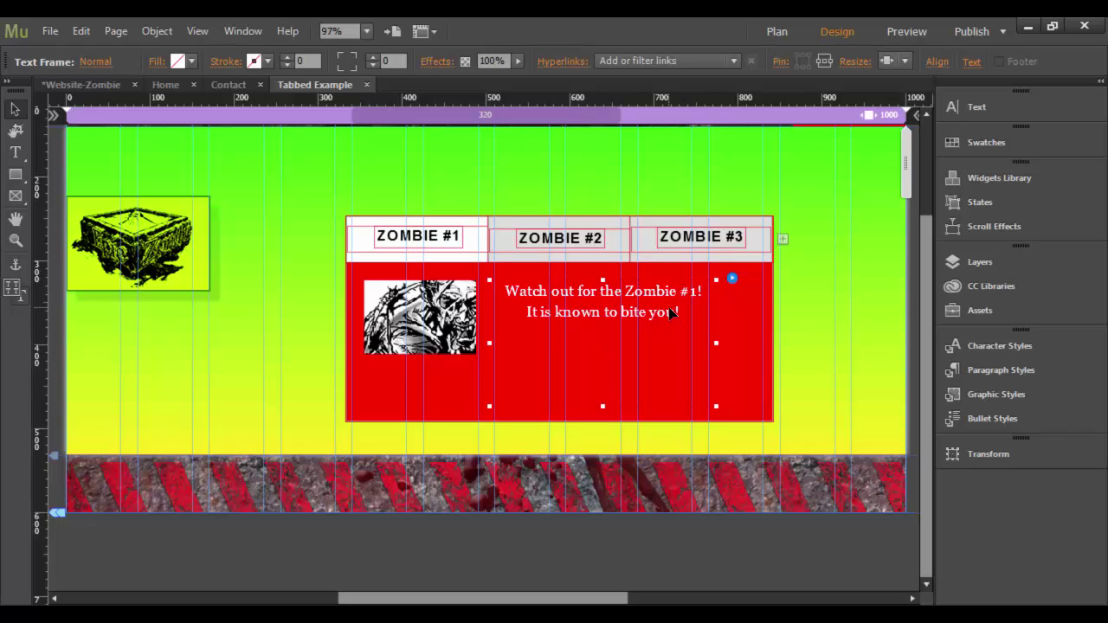
triple_click(673, 313)
left_click_drag(677, 313, 480, 260)
left_click(382, 61)
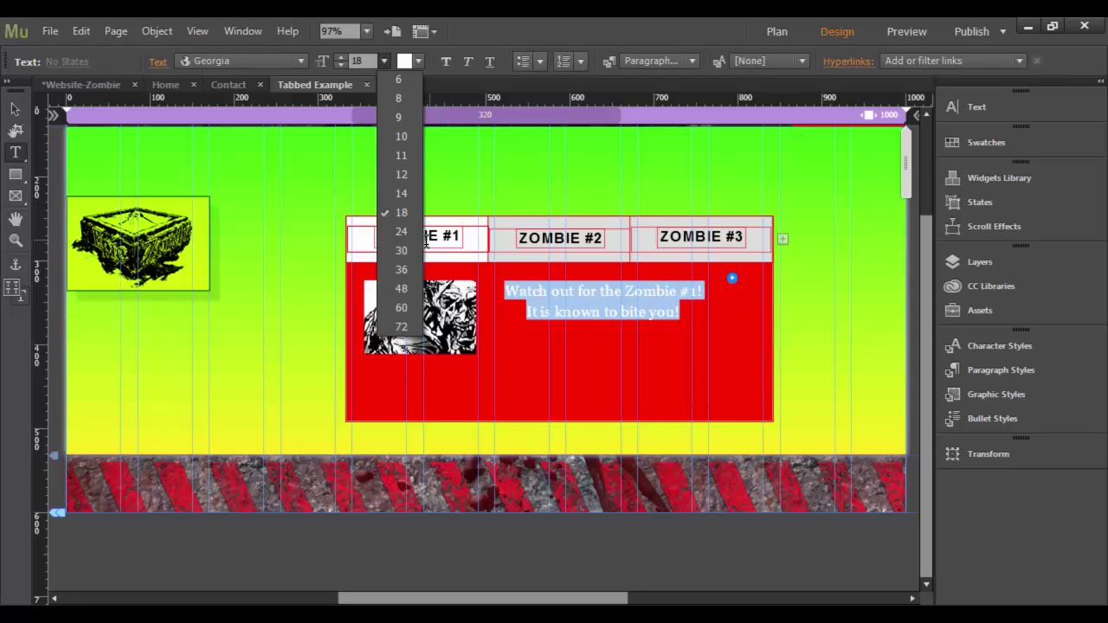
left_click(403, 231)
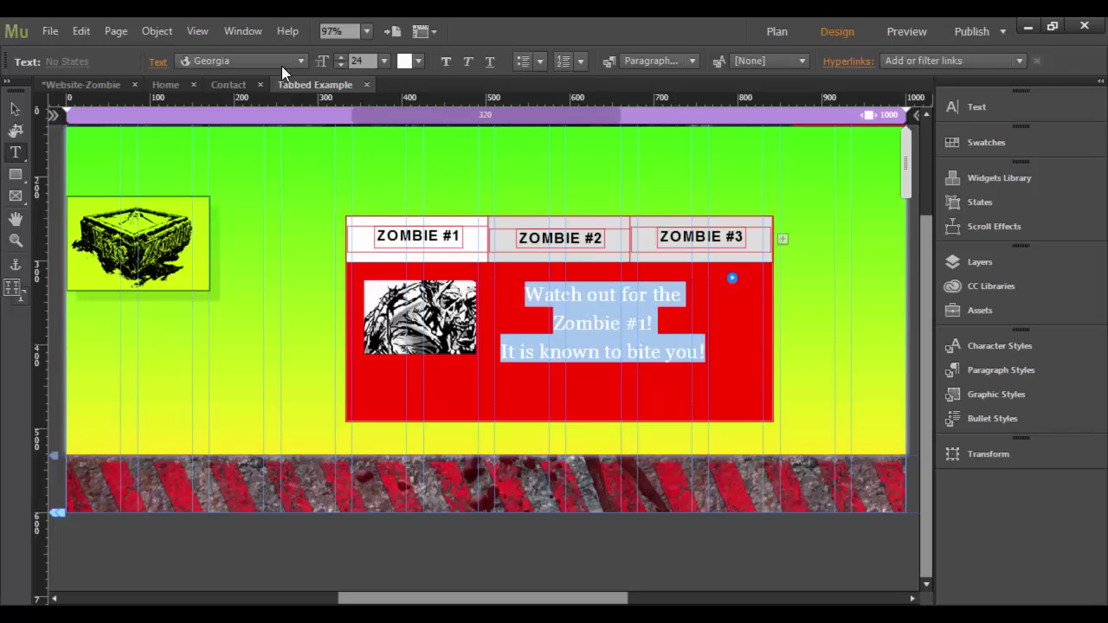
Widen the Zombie #1 text frame to 337 px and give it a drop shadow.
left_click(15, 109)
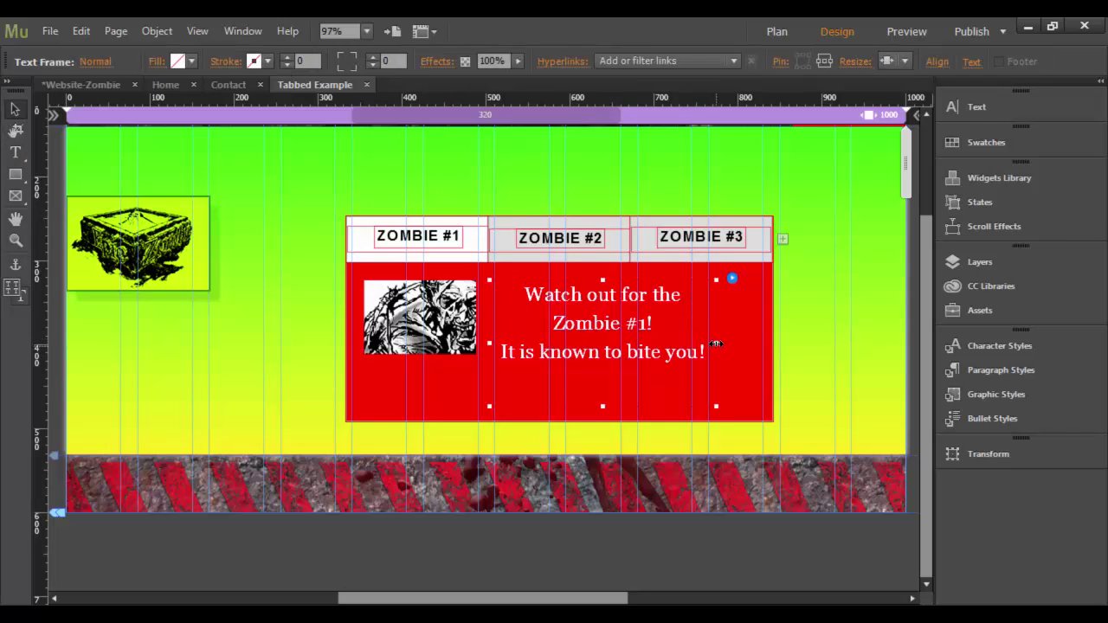
left_click_drag(716, 343, 774, 342)
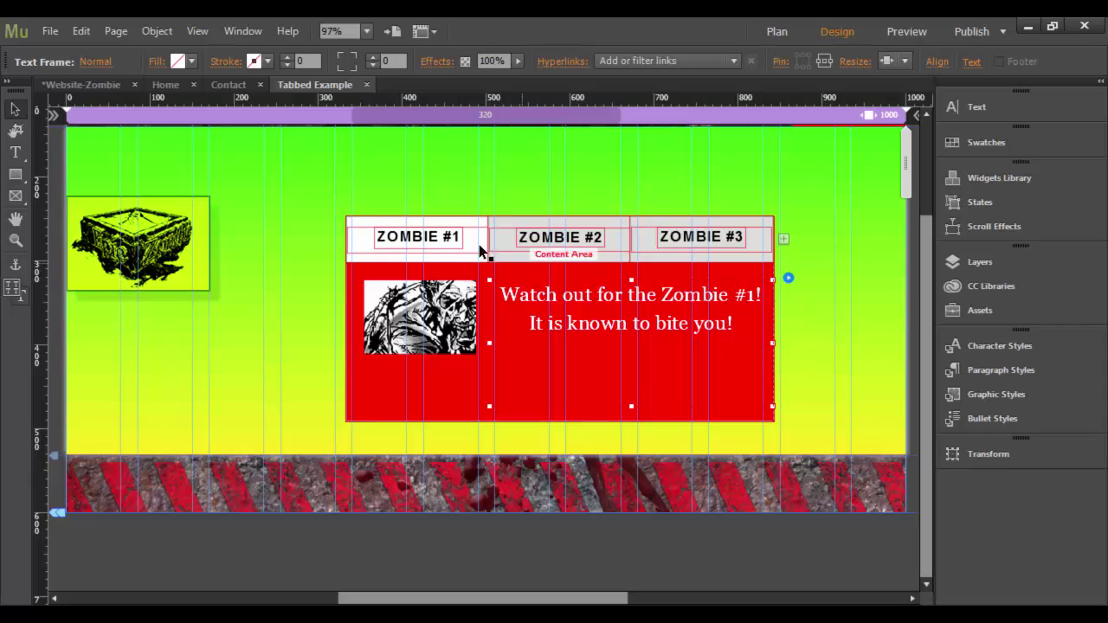
left_click(440, 62)
left_click(438, 125)
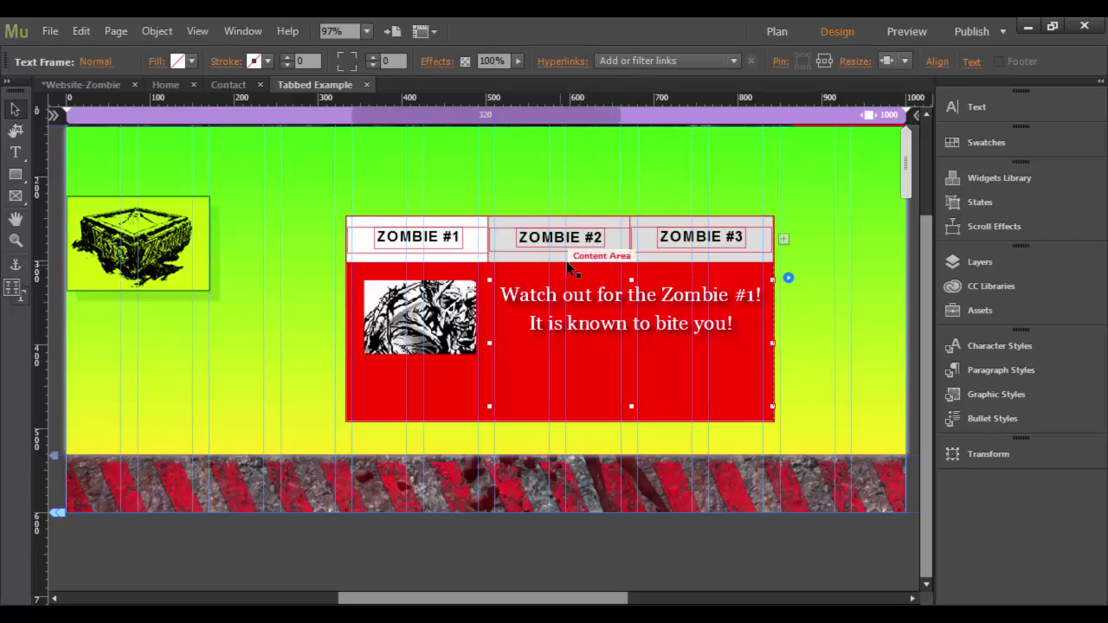
On the ZOMBIE #3 tab, make all the warning text 24 pt and white.
left_click(729, 257)
left_click(654, 310)
left_click(675, 316)
triple_click(670, 315)
key("ctrl+a")
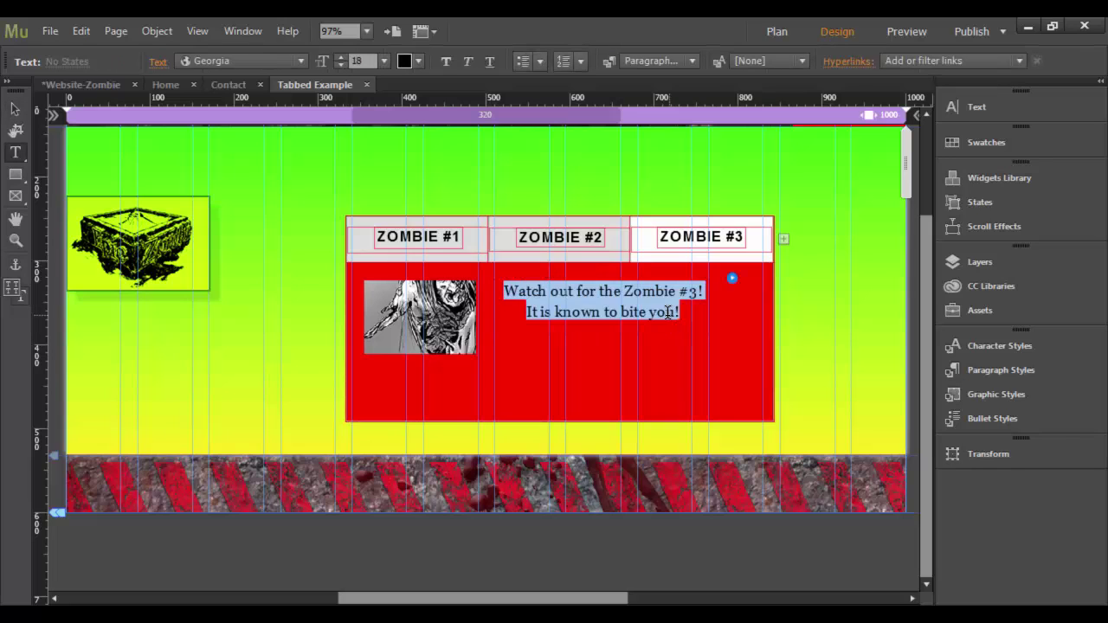
left_click(386, 60)
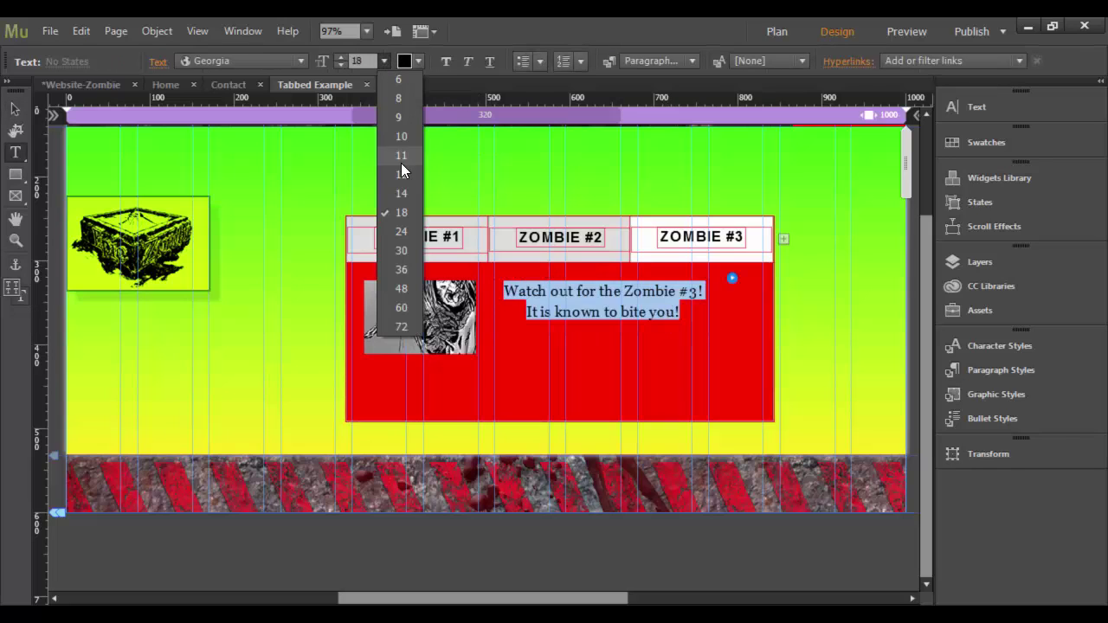
left_click(412, 230)
left_click(418, 61)
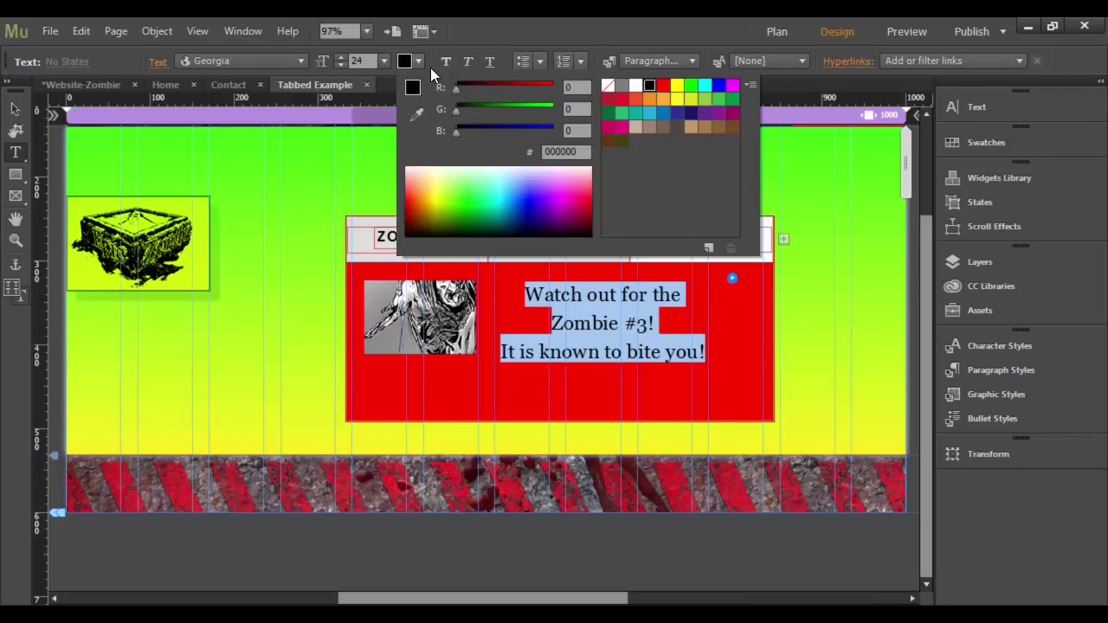
left_click(637, 85)
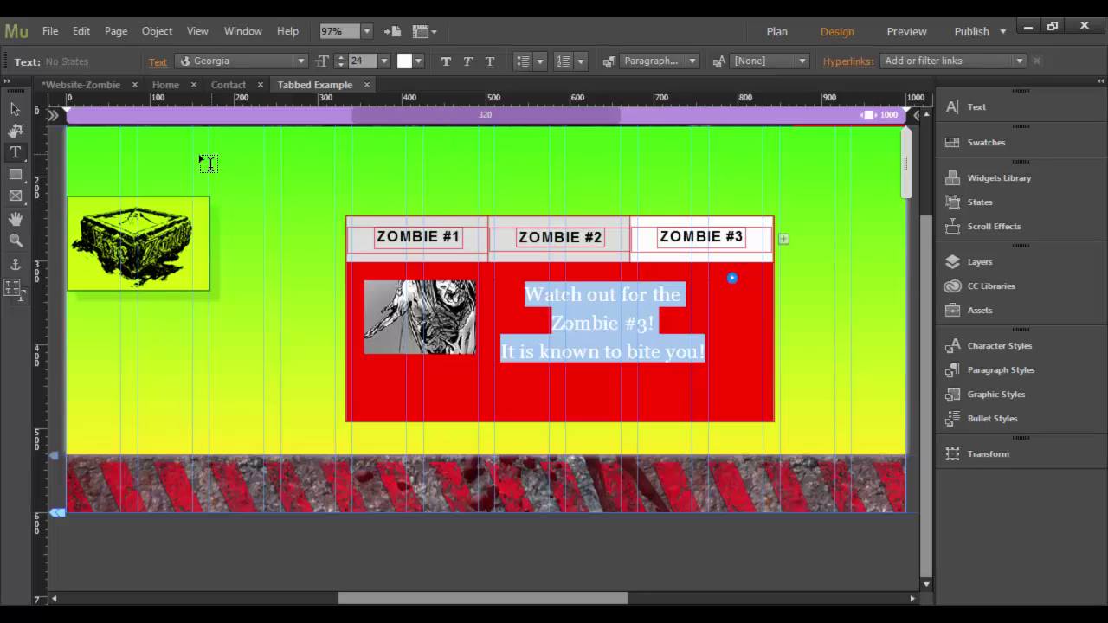
Widen the Zombie #3 frame so the text fits two lines, add a drop shadow, and preview.
left_click(15, 109)
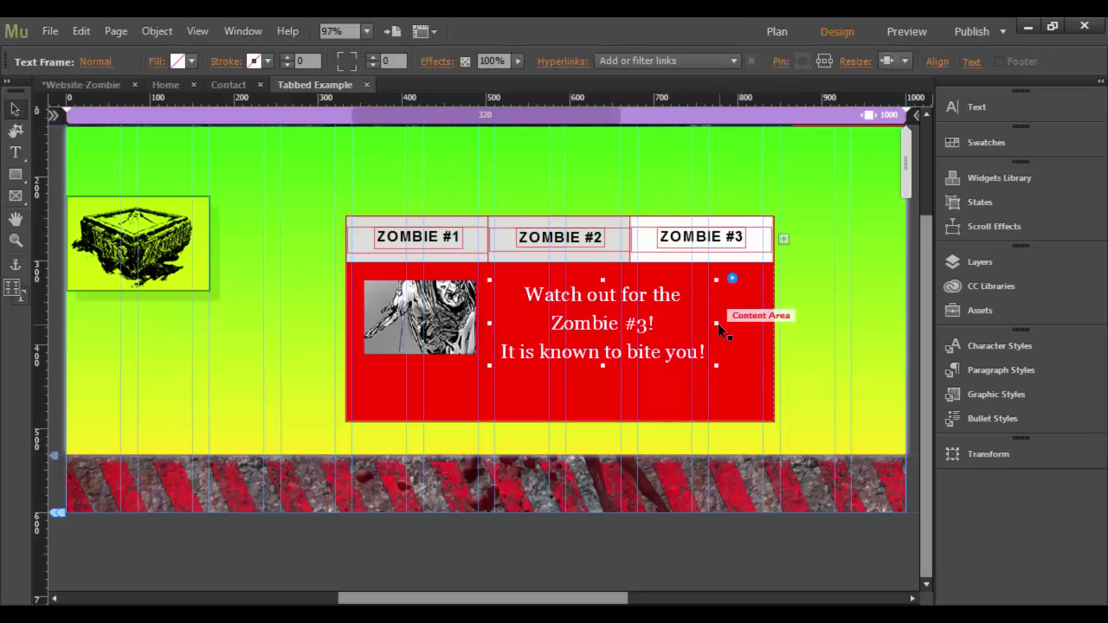
left_click_drag(716, 323, 759, 323)
left_click(436, 61)
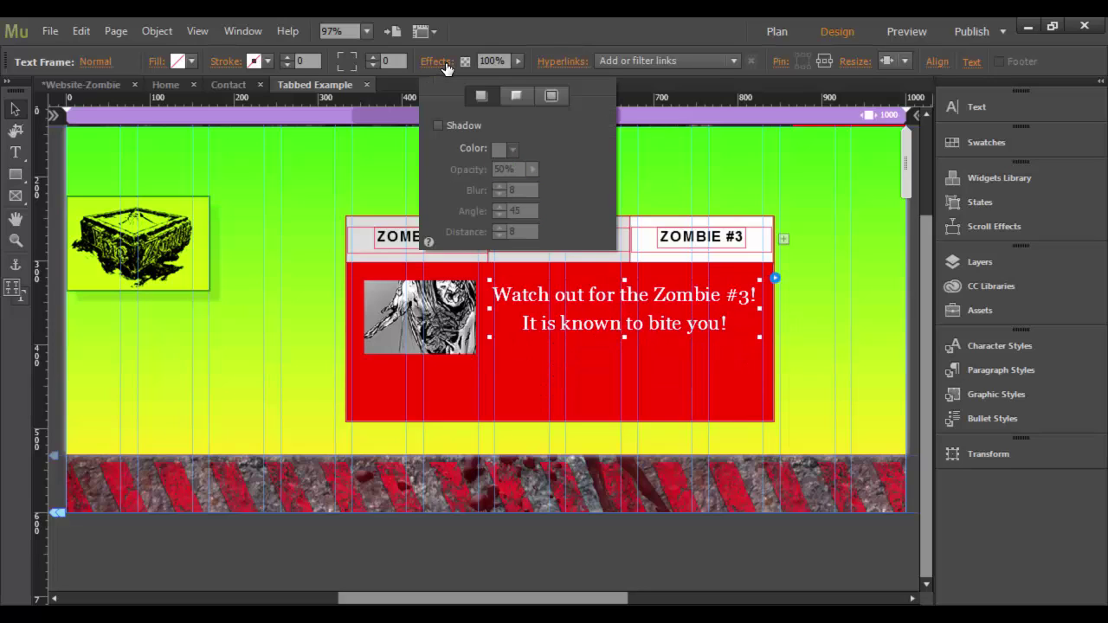
left_click(439, 126)
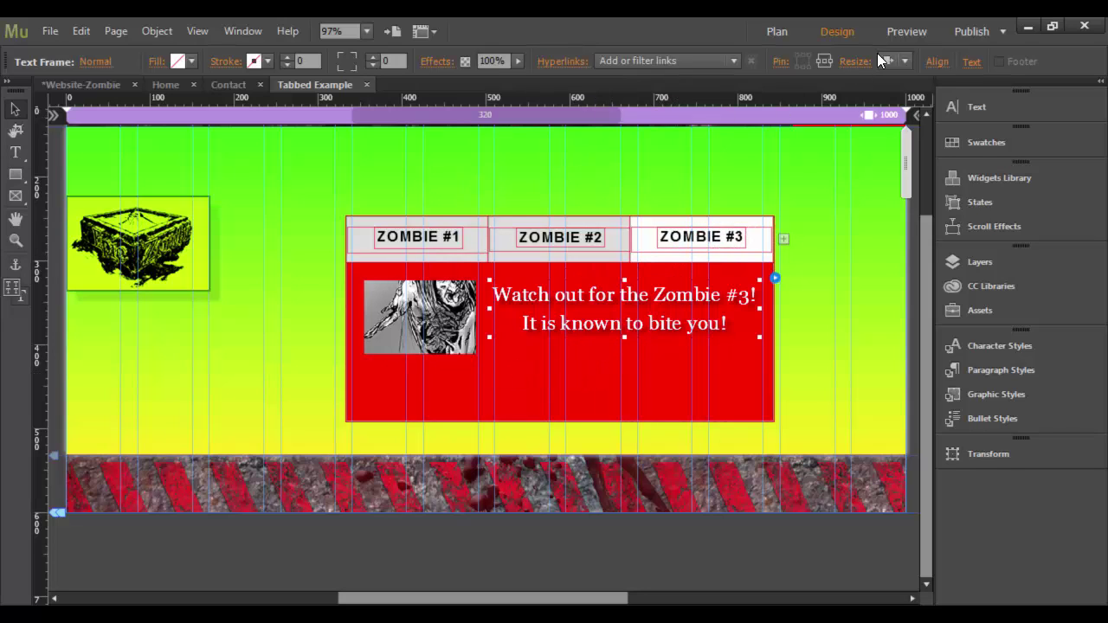
left_click(896, 36)
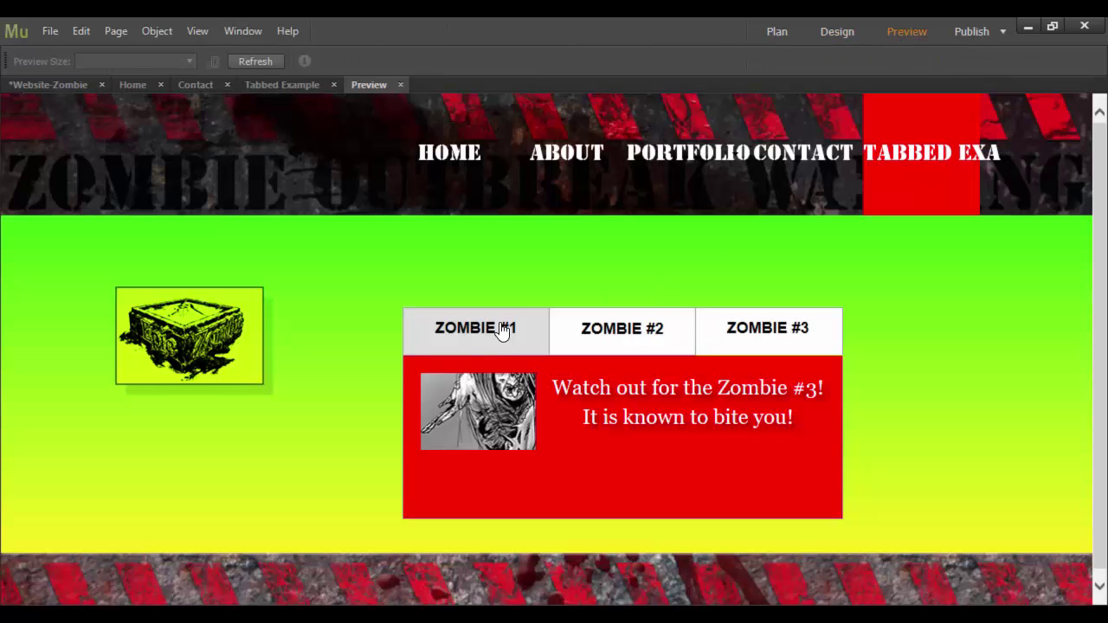
Switch repeatedly between the ZOMBIE #1, #2 and #3 tabs in Preview, ending on ZOMBIE #1.
left_click(492, 341)
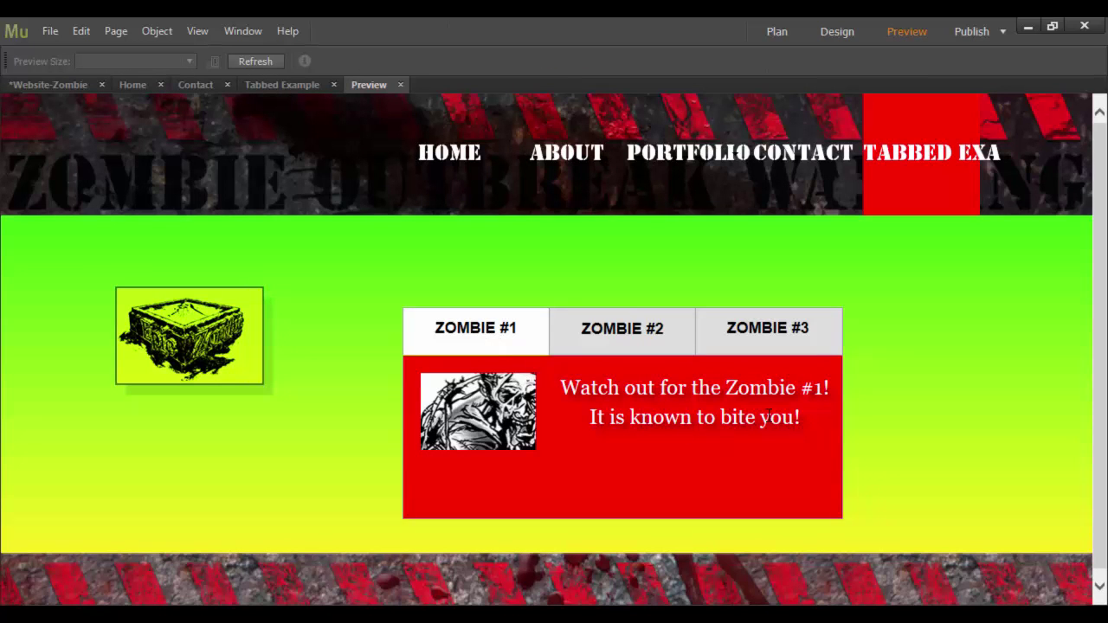
left_click(610, 333)
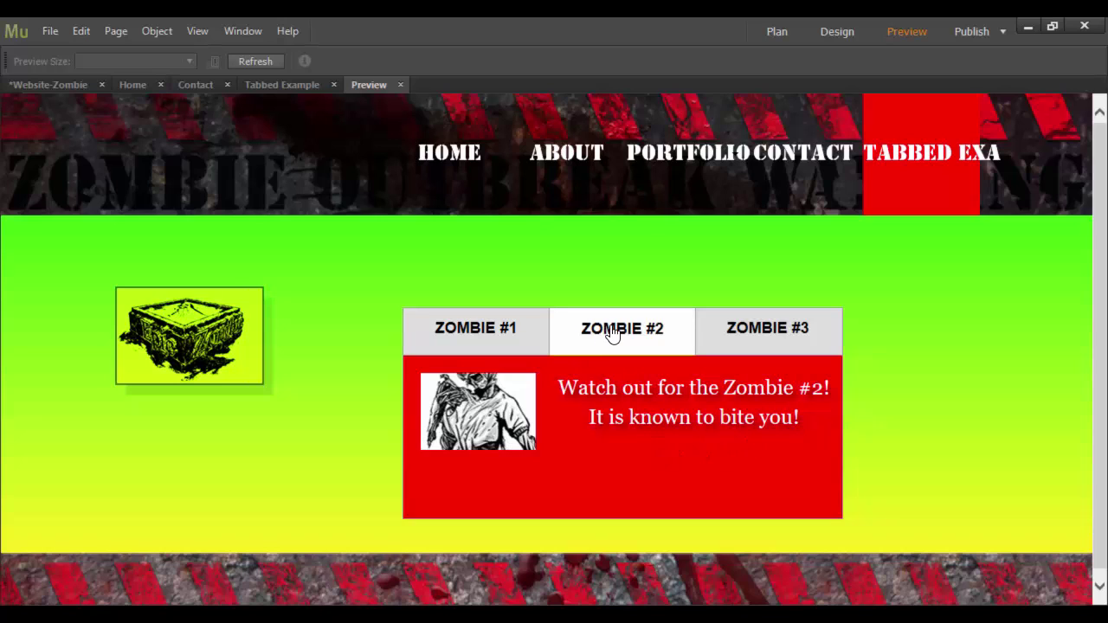
left_click(735, 340)
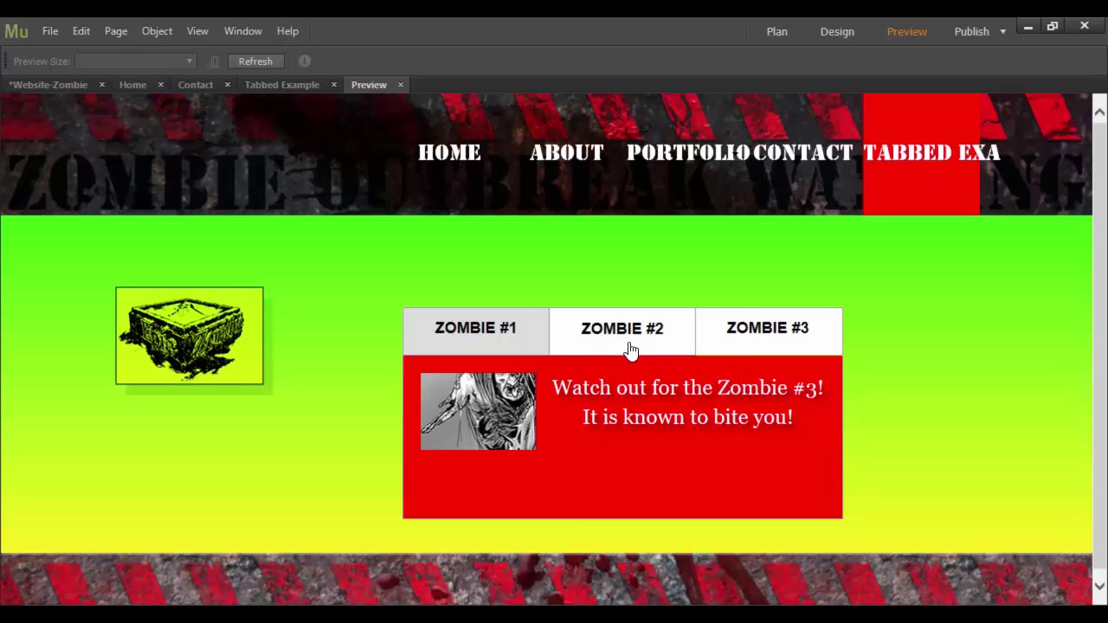
left_click(597, 351)
left_click(510, 346)
left_click(570, 346)
left_click(762, 337)
left_click(491, 336)
left_click(626, 331)
left_click(736, 341)
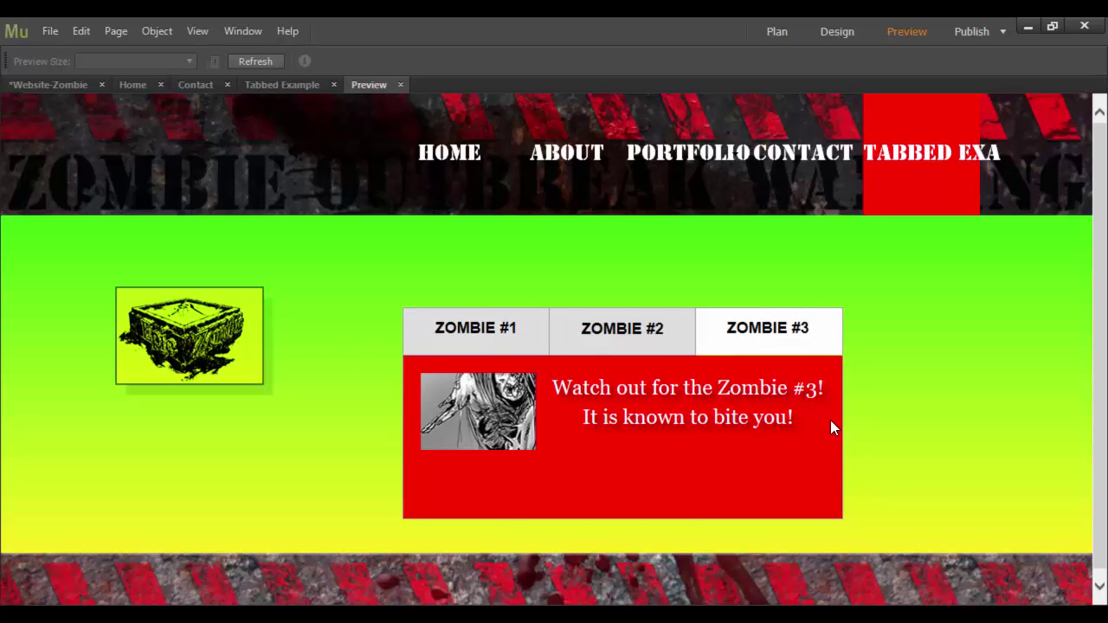
left_click(519, 345)
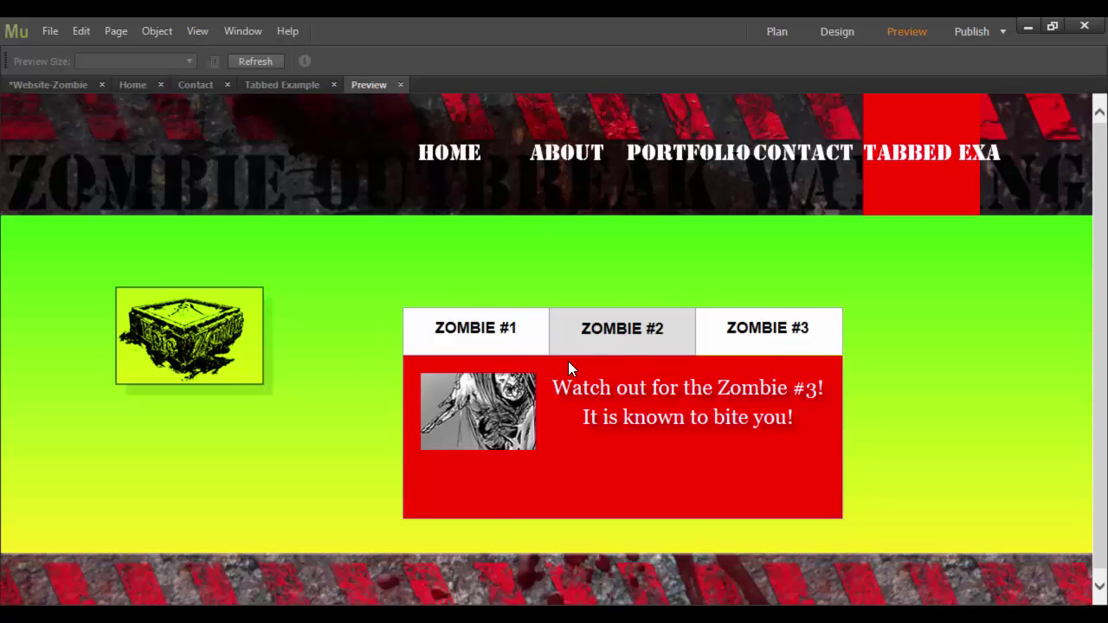
left_click(638, 334)
left_click(786, 336)
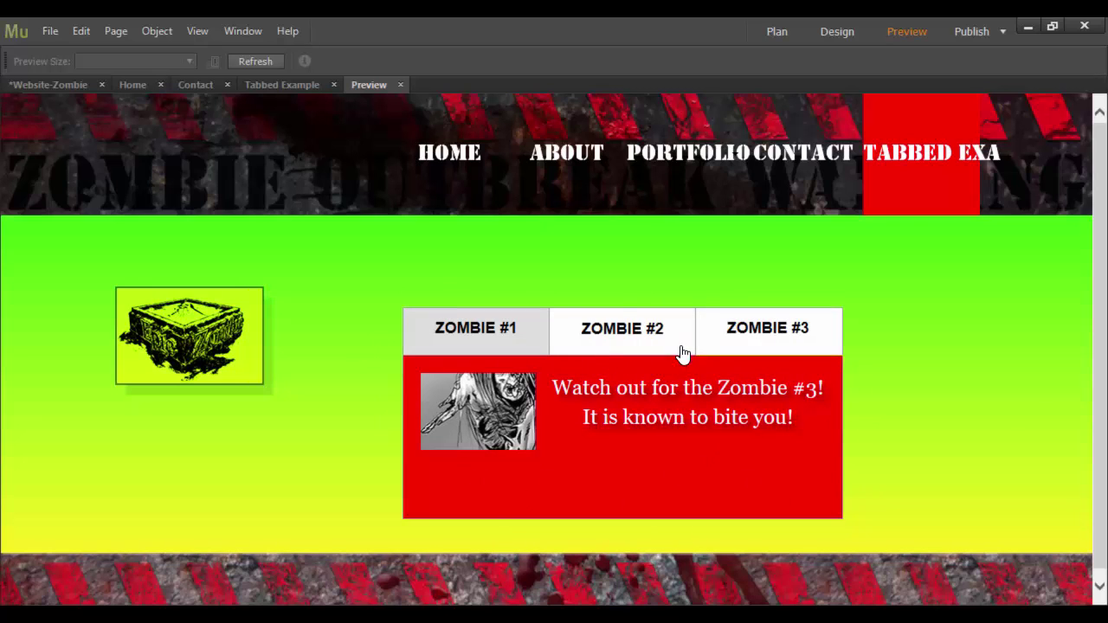
left_click(472, 340)
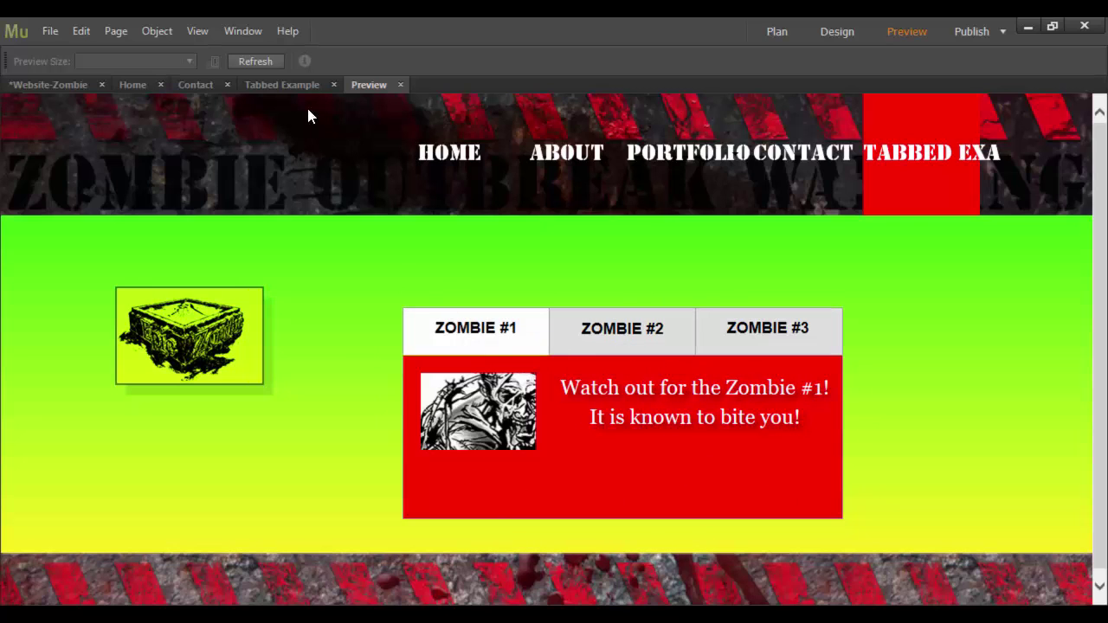
Back in Design, turn on Fade for the ZOMBIE #1 tab with 0.9 s duration and 0.1 s delay, then preview.
left_click(401, 85)
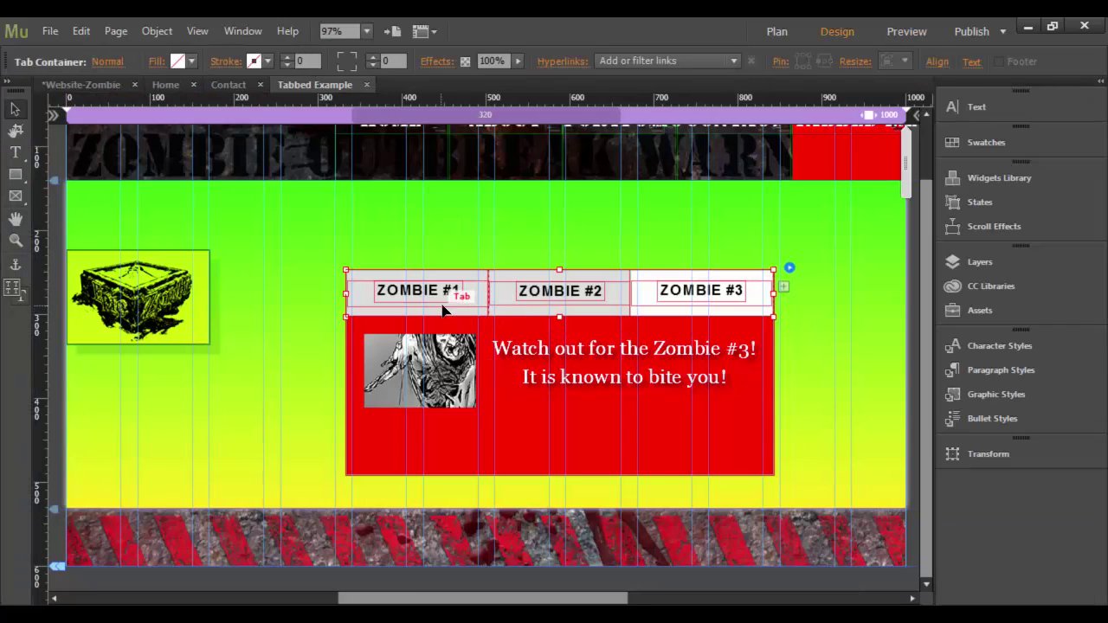
left_click(364, 317)
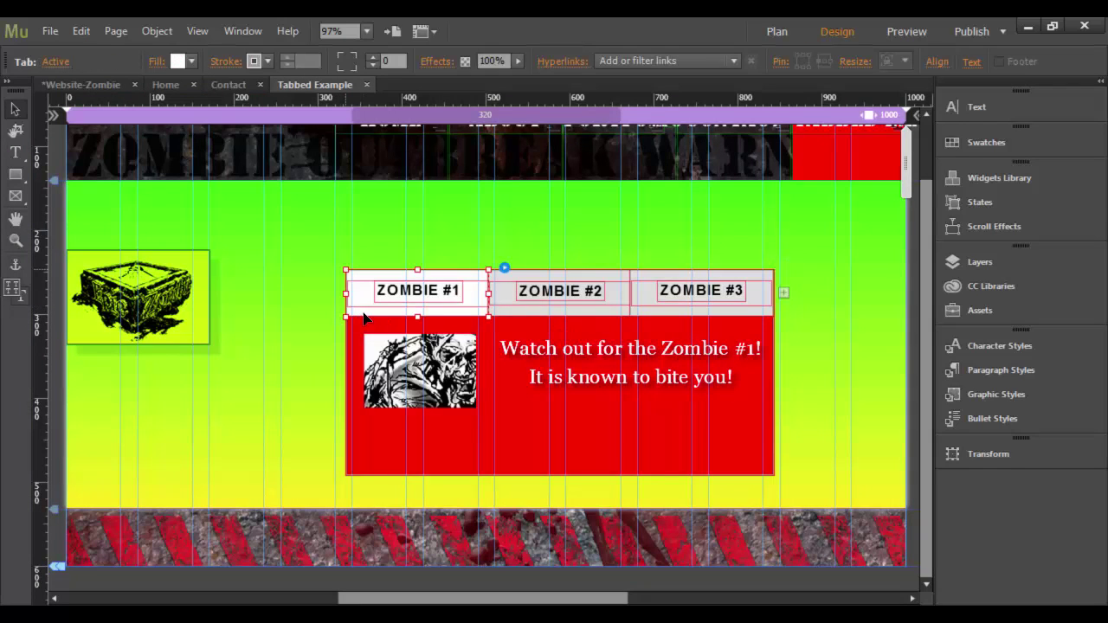
left_click(52, 62)
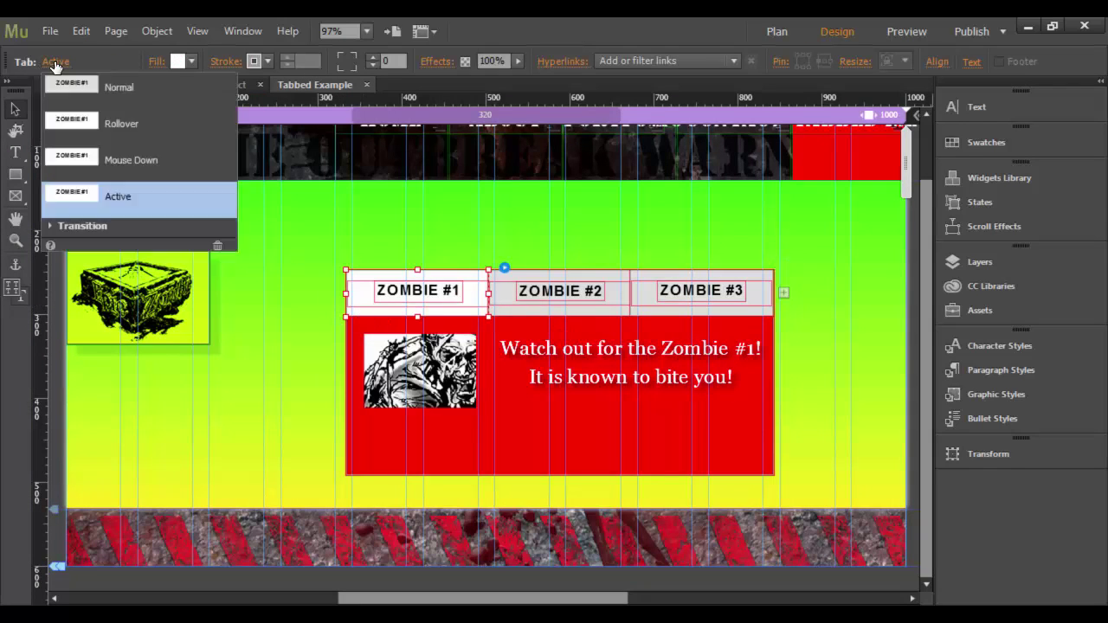
left_click(51, 226)
left_click(59, 244)
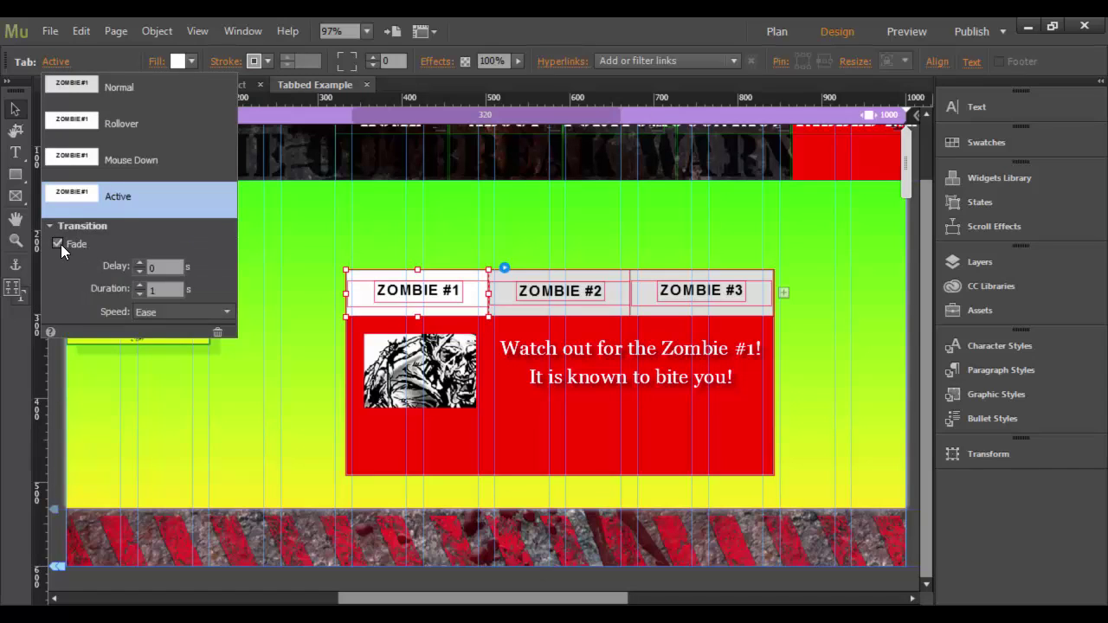
left_click(137, 293)
left_click(138, 264)
left_click(655, 46)
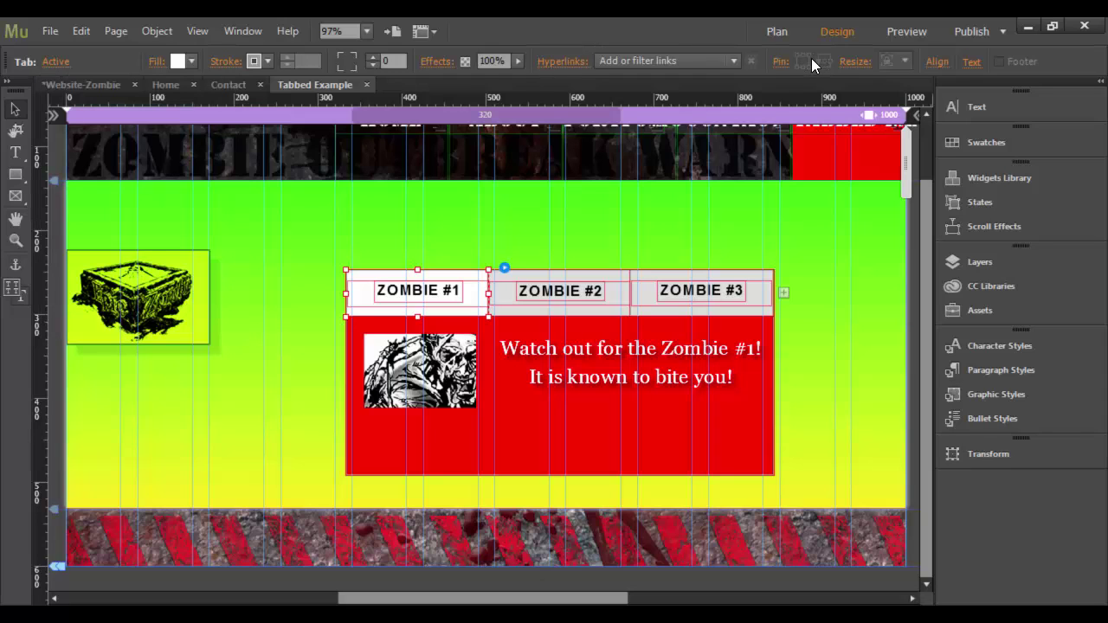
left_click(908, 36)
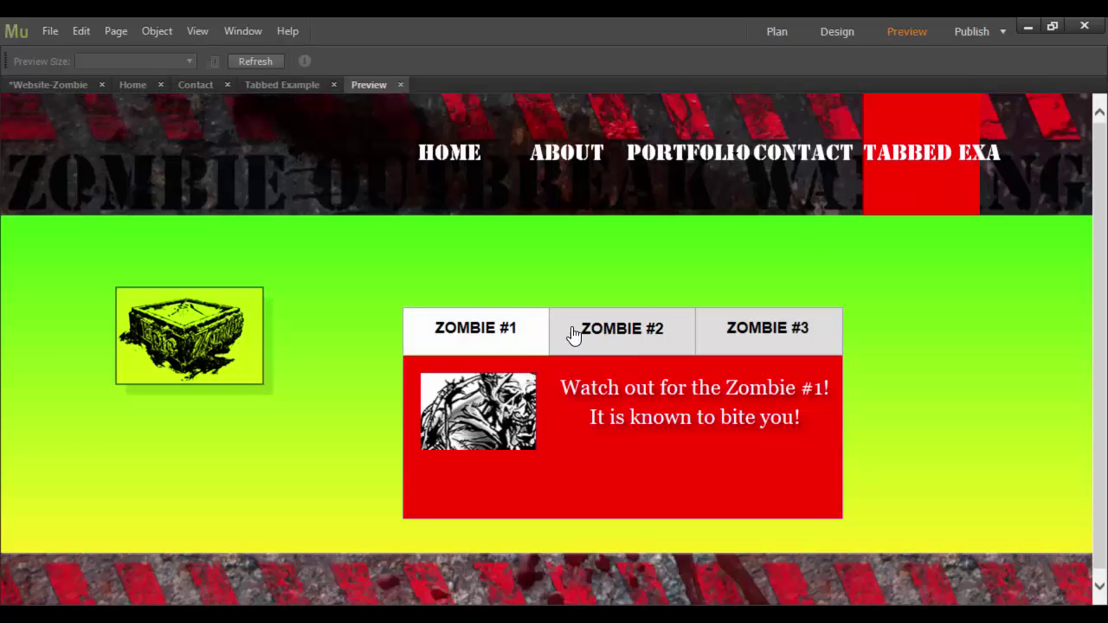
Watch the fade across ZOMBIE #2, #3 and #1, then close Preview to return to Design.
left_click(606, 339)
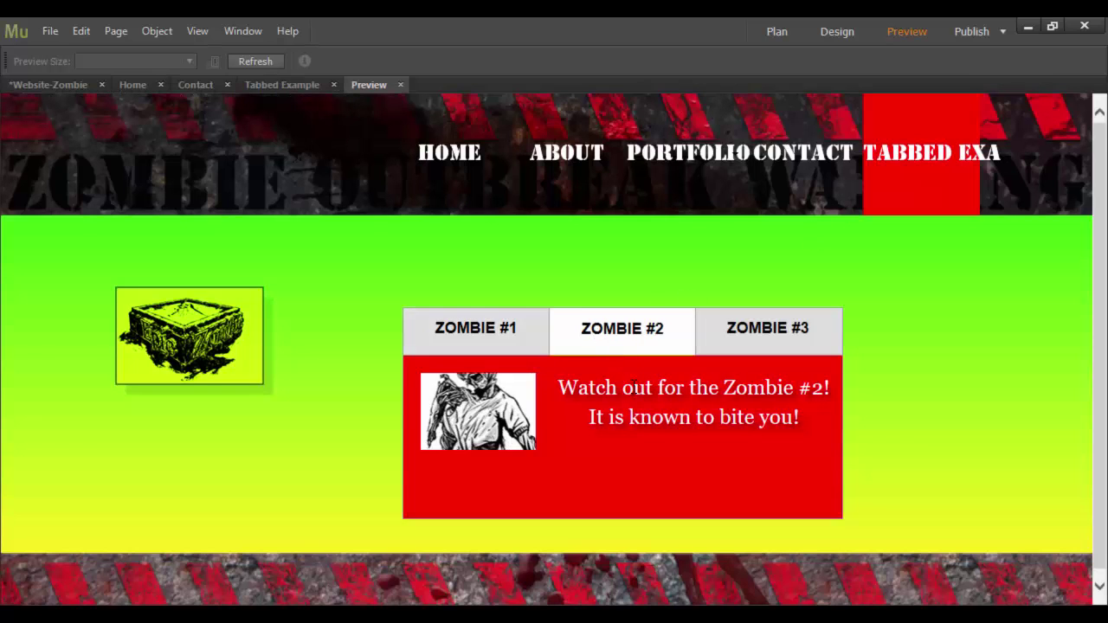
left_click(738, 343)
left_click(508, 339)
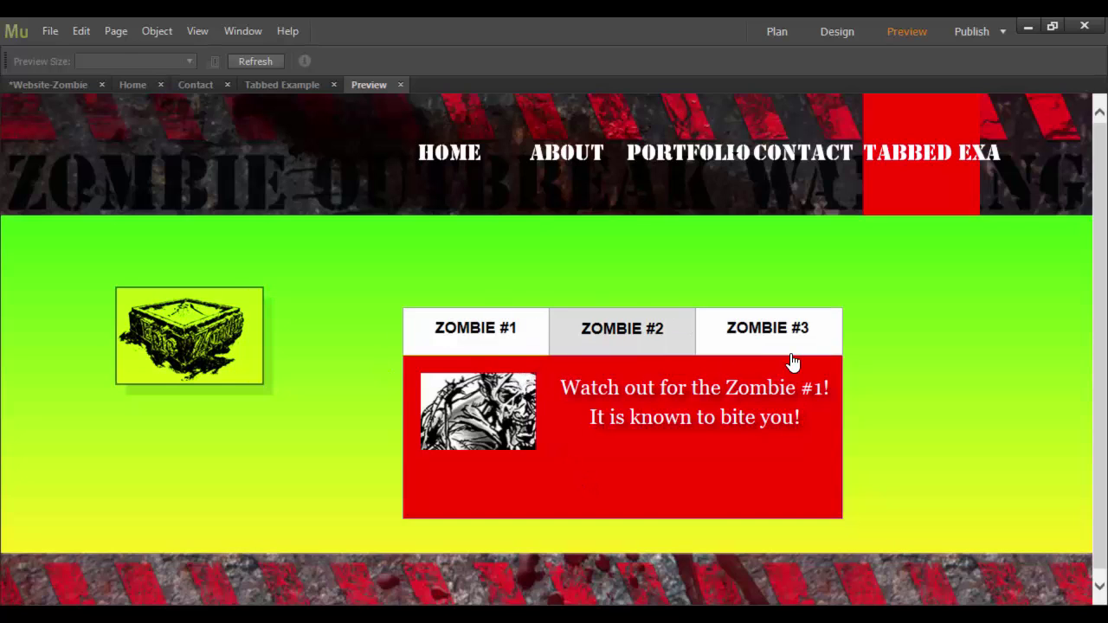
left_click(400, 85)
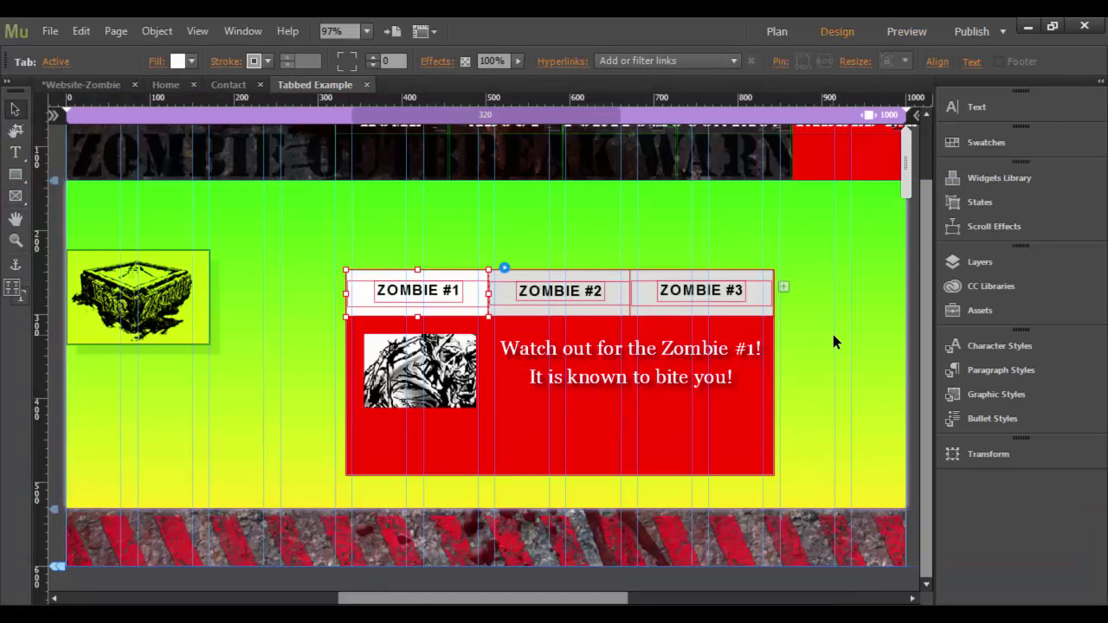